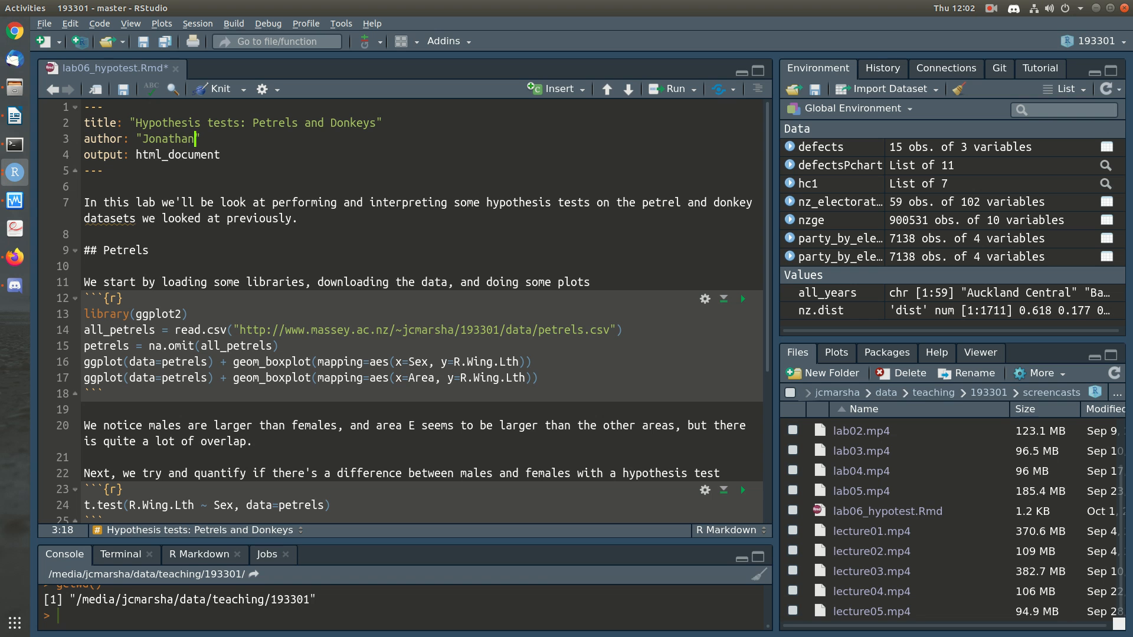
Step: Save the document and run the Petrels code chunk that loads ggplot2, reads the petrel data and draws the box plots
{"action": "key", "text": "ctrl+s"}
{"action": "left_click", "coordinate": [85, 234]}
{"action": "scroll", "coordinate": [405, 311], "scroll_direction": "down", "scroll_amount": 3}
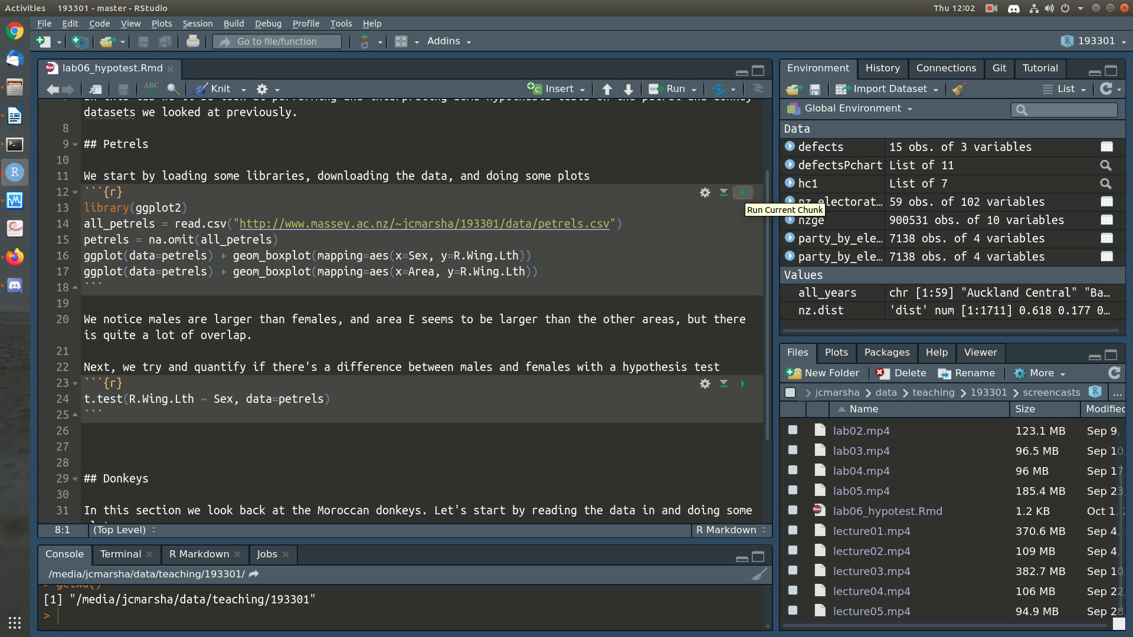
{"action": "left_click", "coordinate": [743, 194]}
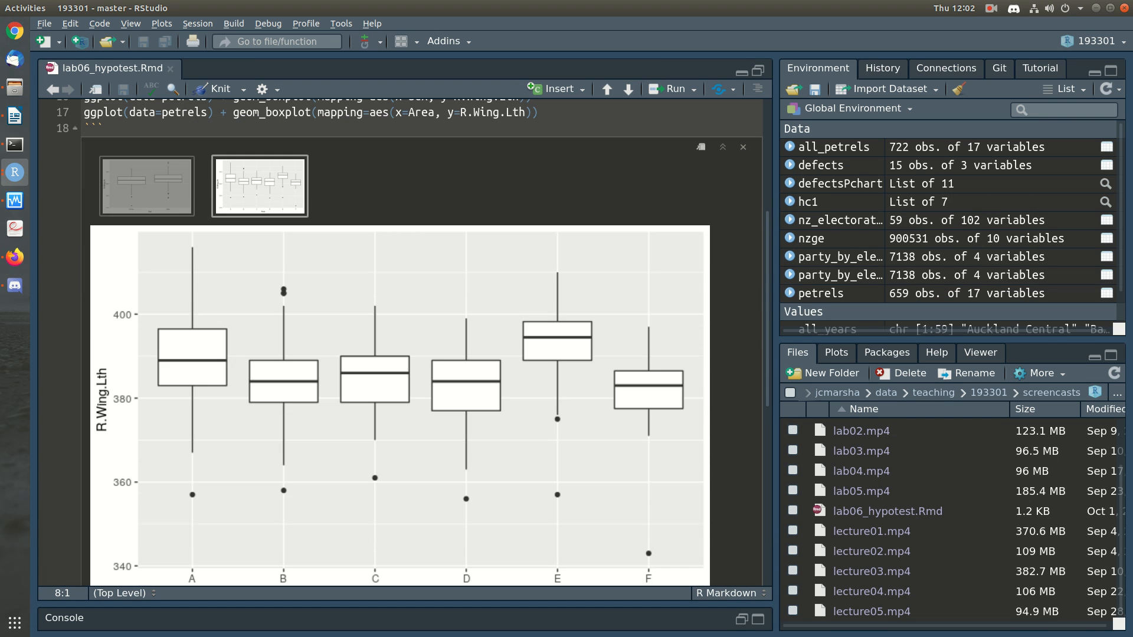
Step: Examine the petrel box plots of right wing length by Sex and by Area
{"action": "left_click", "coordinate": [147, 186]}
{"action": "scroll", "coordinate": [147, 186], "scroll_direction": "down", "scroll_amount": 1}
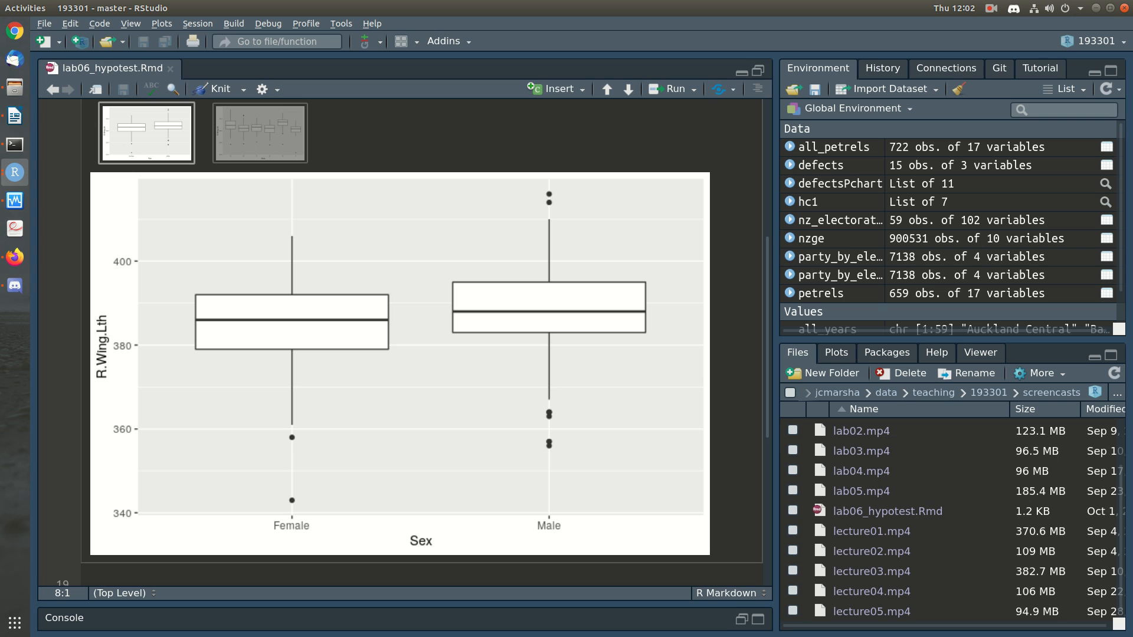
{"action": "scroll", "coordinate": [422, 342], "scroll_direction": "up", "scroll_amount": 2}
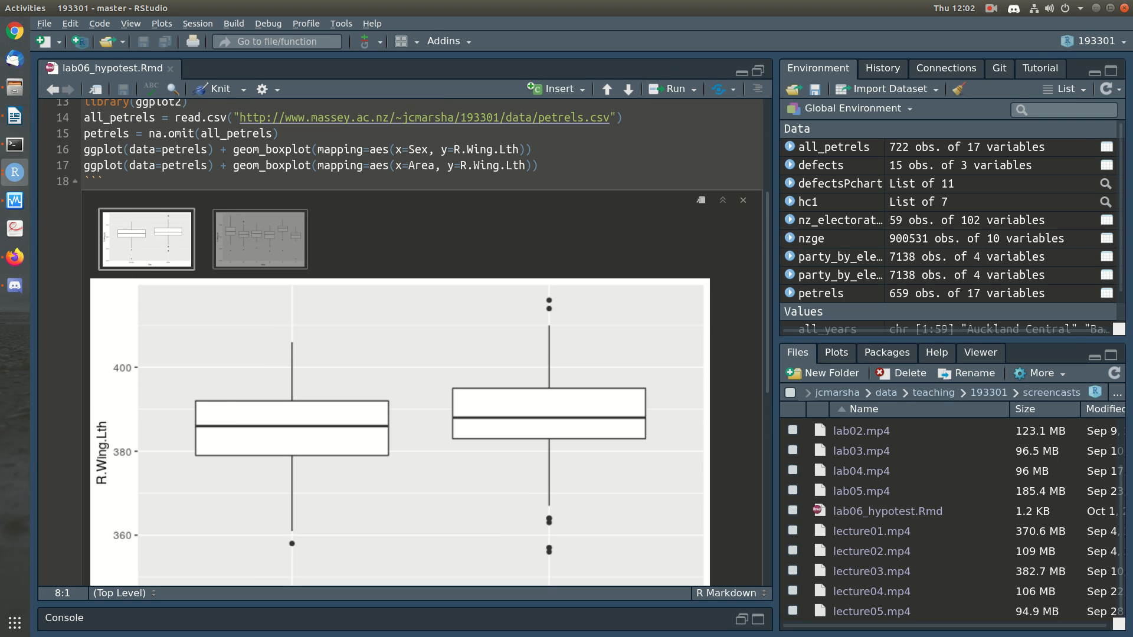
{"action": "left_click", "coordinate": [260, 239]}
{"action": "scroll", "coordinate": [259, 239], "scroll_direction": "down", "scroll_amount": 1}
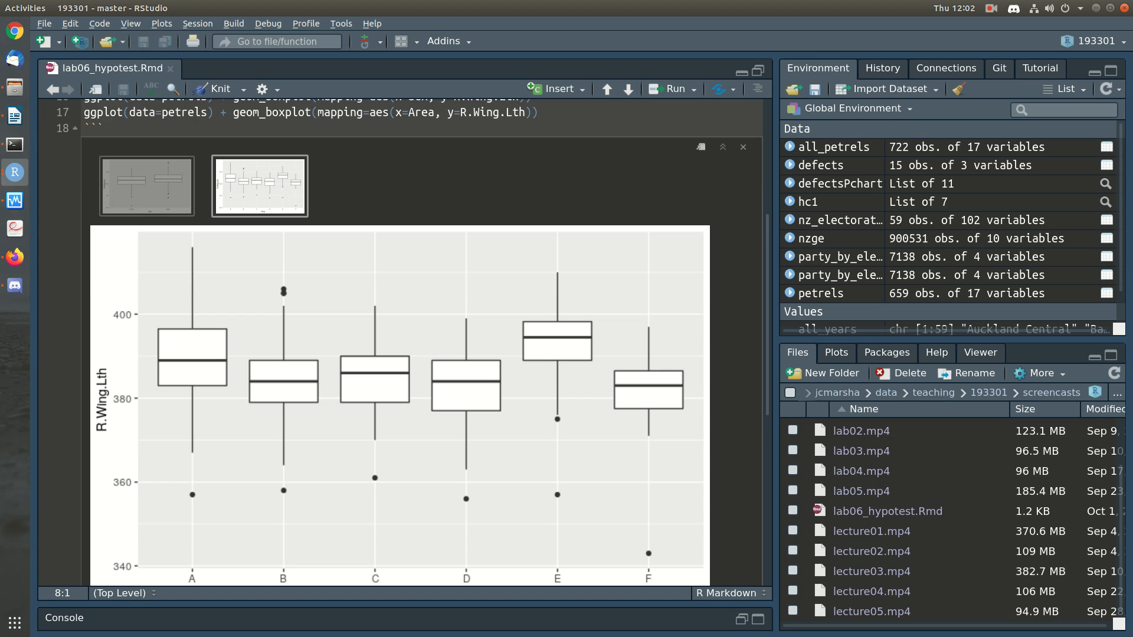
{"action": "scroll", "coordinate": [422, 342], "scroll_direction": "down", "scroll_amount": 1}
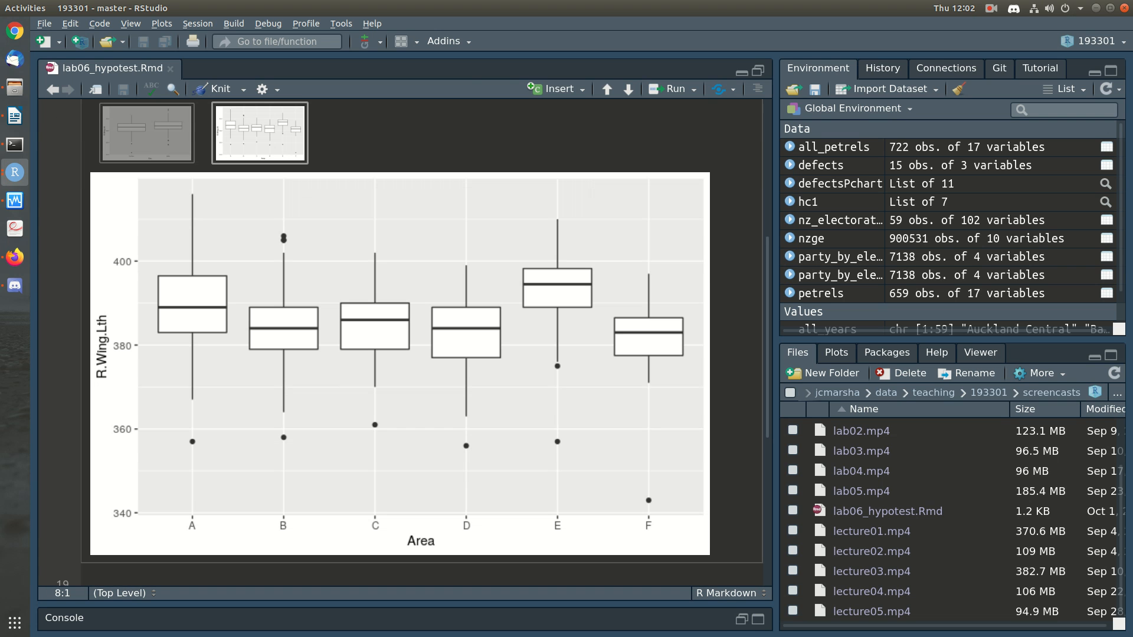
Step: Run the t-test chunk comparing R.Wing.Lth between male and female petrels
{"action": "scroll", "coordinate": [421, 342], "scroll_direction": "down", "scroll_amount": 2}
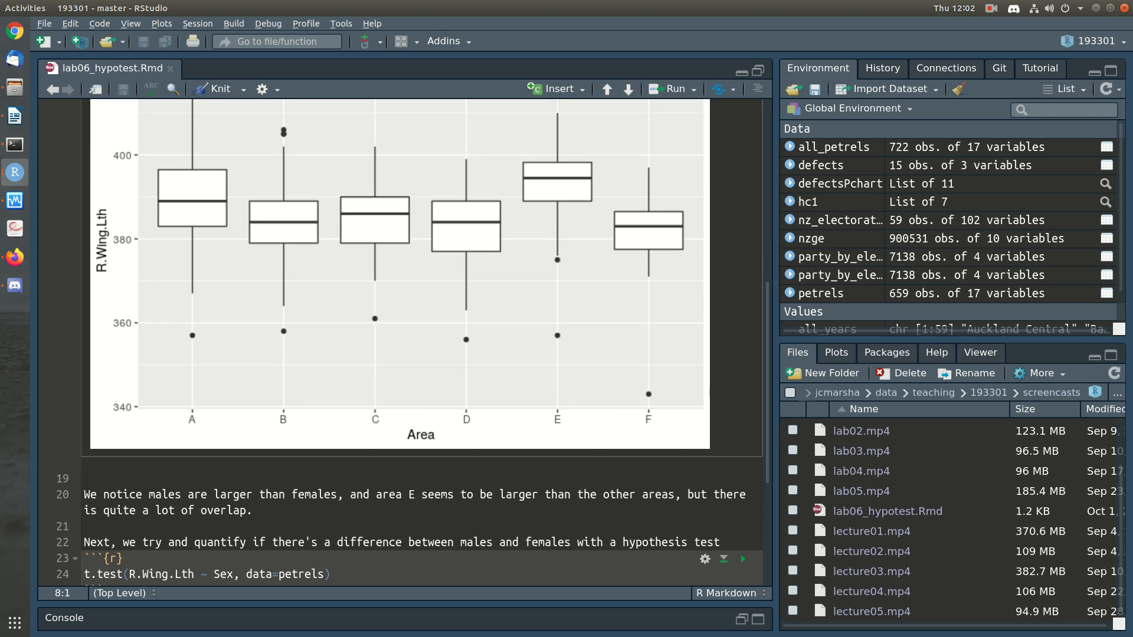
{"action": "scroll", "coordinate": [422, 342], "scroll_direction": "down", "scroll_amount": 1}
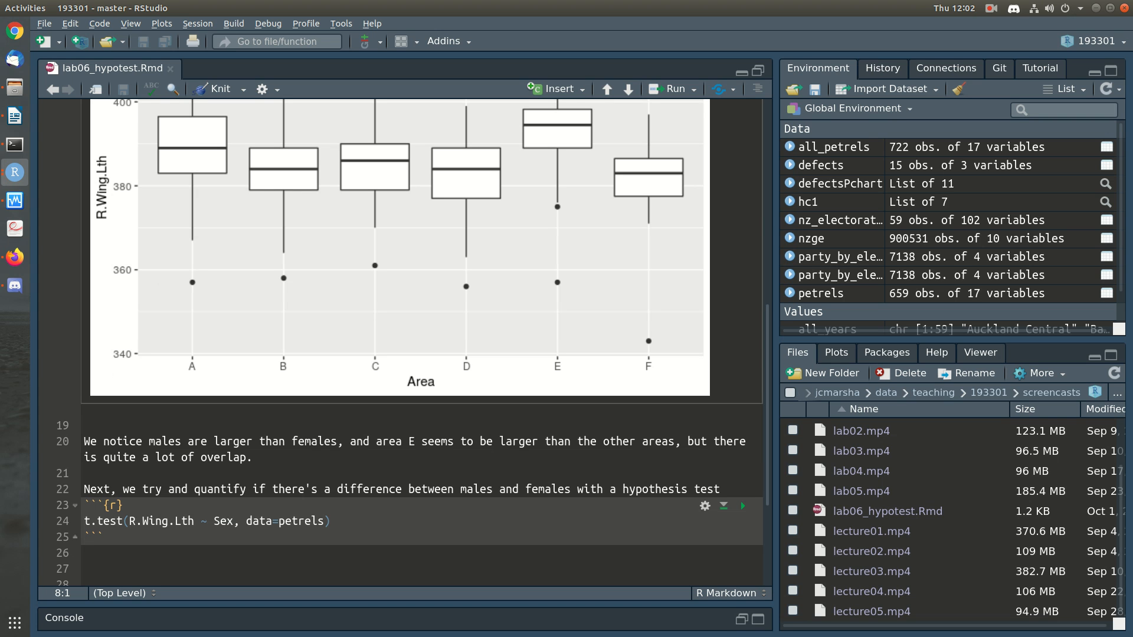
{"action": "scroll", "coordinate": [422, 342], "scroll_direction": "down", "scroll_amount": 1}
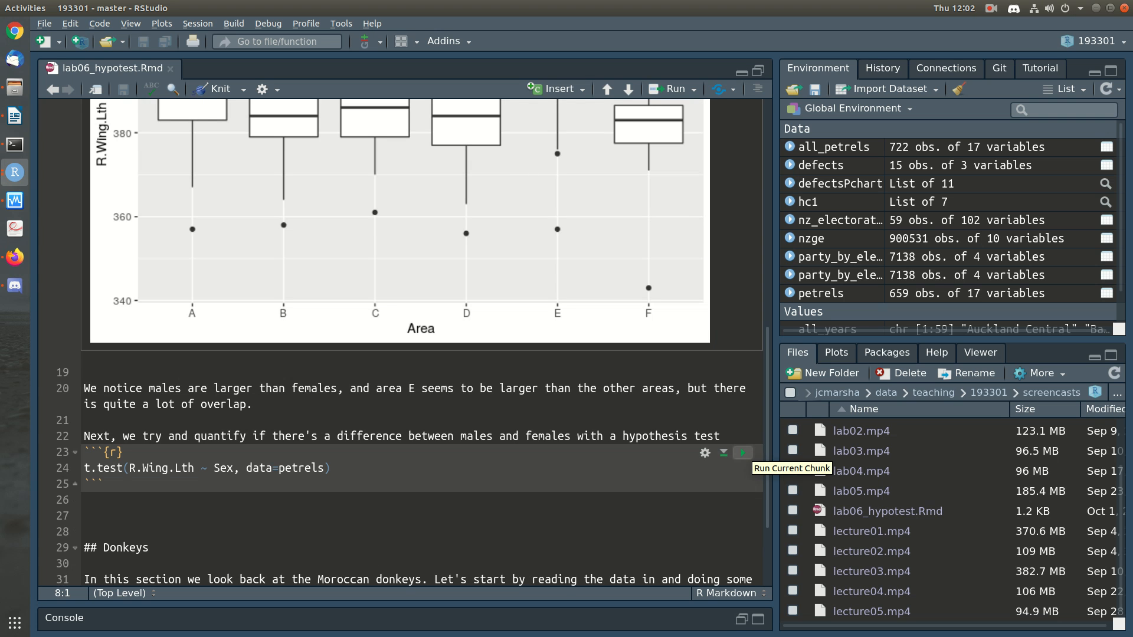
{"action": "left_click", "coordinate": [743, 452]}
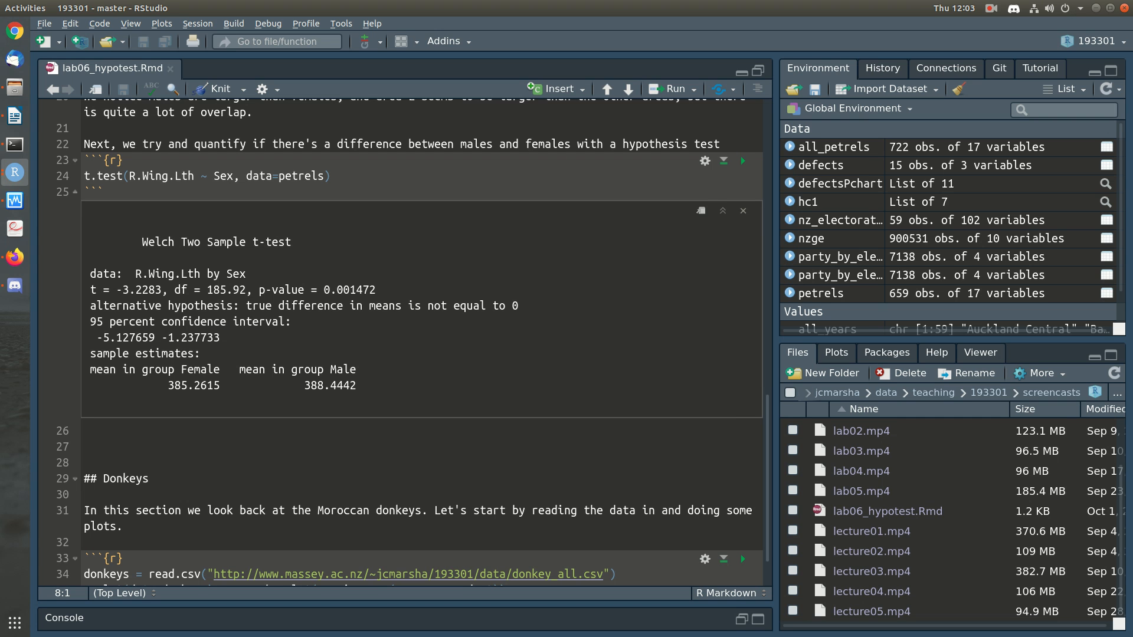
Step: Begin a paragraph below the sex t-test chunk: "Our conclusion is that it is unlikely that we'd see a difference of 3.2mm"
{"action": "left_click", "coordinate": [85, 431]}
{"action": "key", "text": "Return"}
{"action": "type", "text": "Our conclusion is that th"}
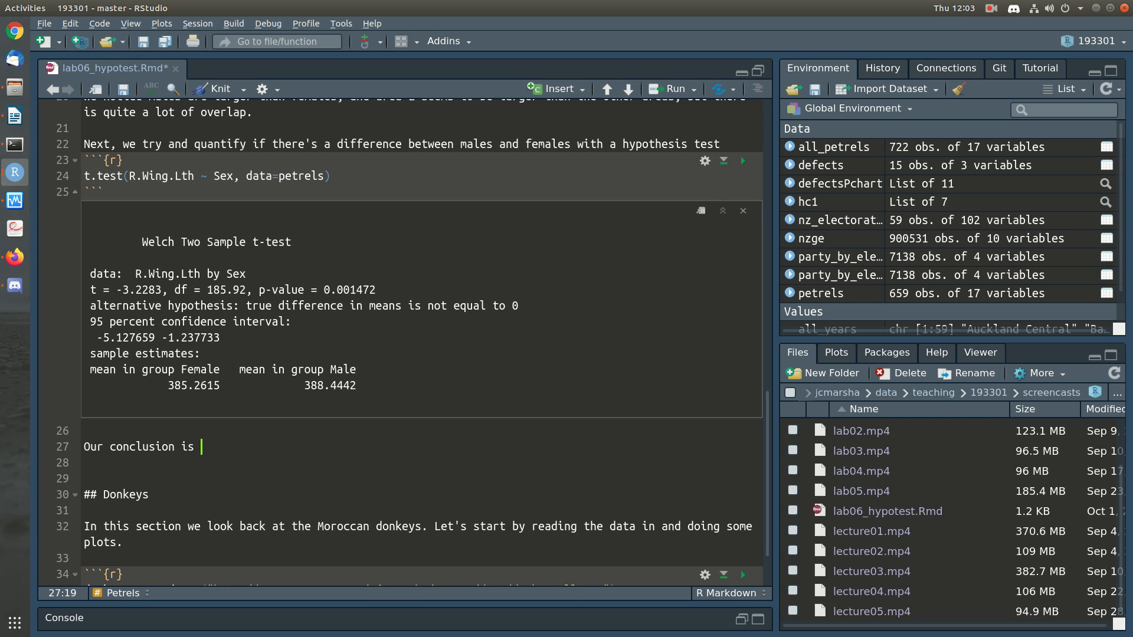
{"action": "key", "text": "BackSpace"}
{"action": "key", "text": "BackSpace"}
{"action": "type", "text": "it is unlikely that our dat"}
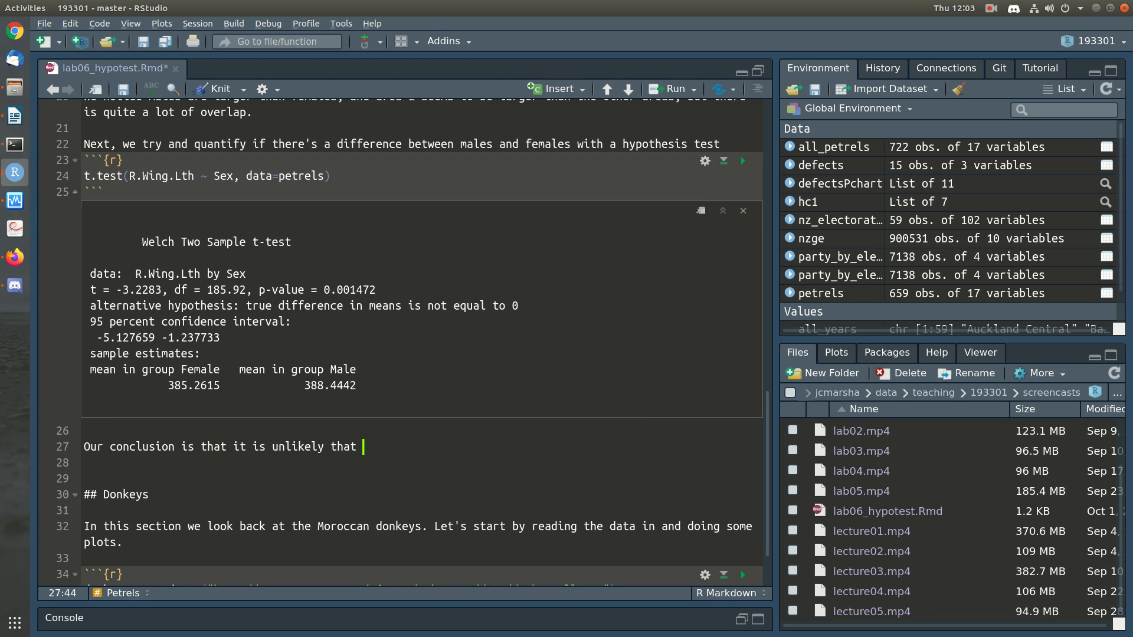
{"action": "key", "text": "BackSpace"}
{"action": "key", "text": "BackSpace"}
{"action": "key", "text": "BackSpace"}
{"action": "key", "text": "BackSpace"}
{"action": "key", "text": "BackSpace"}
{"action": "key", "text": "BackSpace"}
{"action": "key", "text": "BackSpace"}
{"action": "type", "text": "we'd see a difference of 3.2mm"}
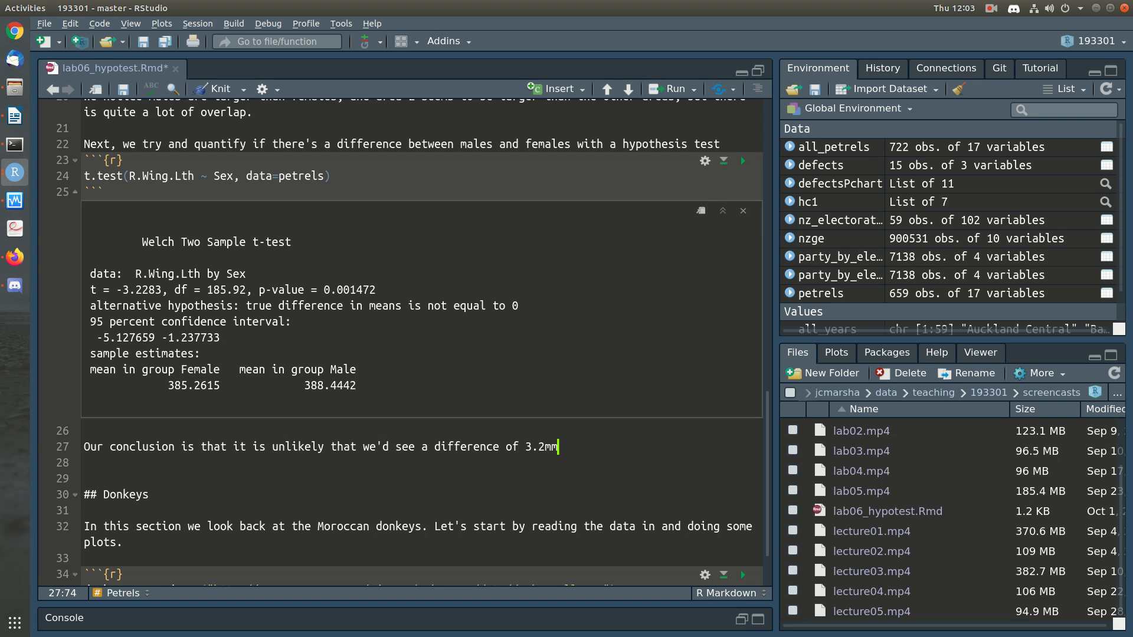
{"action": "type", "text": " by chance"}
Step: Continue the conclusion with "by chance due to random sampling if there was no difference in the population"
{"action": "key", "text": "BackSpace"}
{"action": "key", "text": "BackSpace"}
{"action": "key", "text": "BackSpace"}
{"action": "key", "text": "BackSpace"}
{"action": "key", "text": "BackSpace"}
{"action": "key", "text": "BackSpace"}
{"action": "key", "text": "BackSpace"}
{"action": "key", "text": "BackSpace"}
{"action": "key", "text": "BackSpace"}
{"action": "type", "text": "by chance due to t"}
{"action": "key", "text": "BackSpace"}
{"action": "type", "text": "random sampling if "}
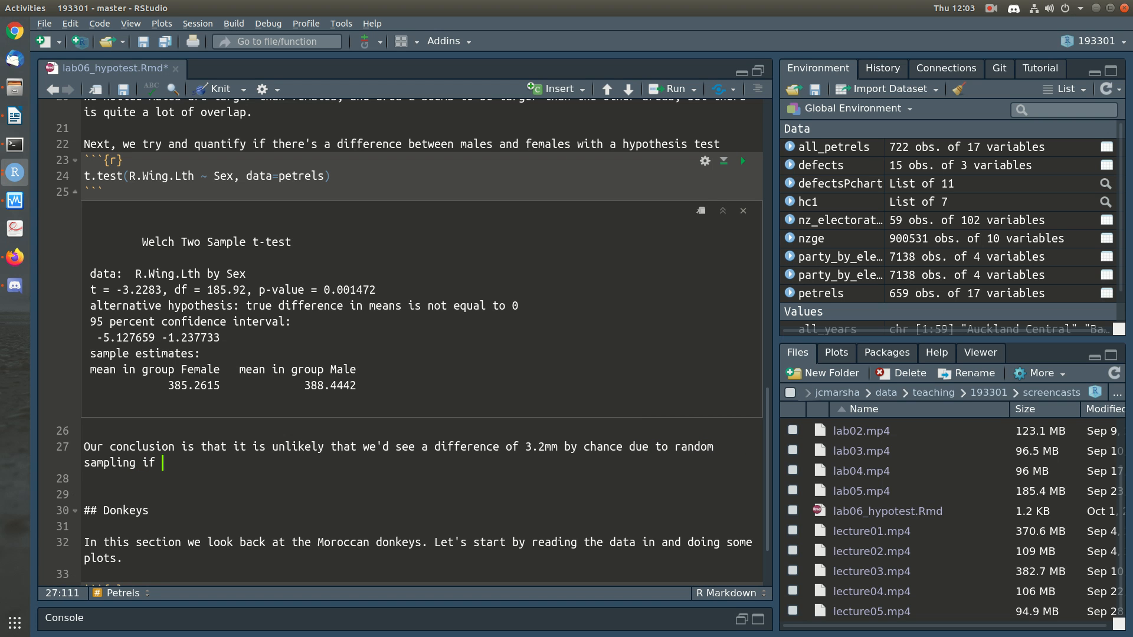
{"action": "type", "text": "there was no difference in the population - P = 0.0016"}
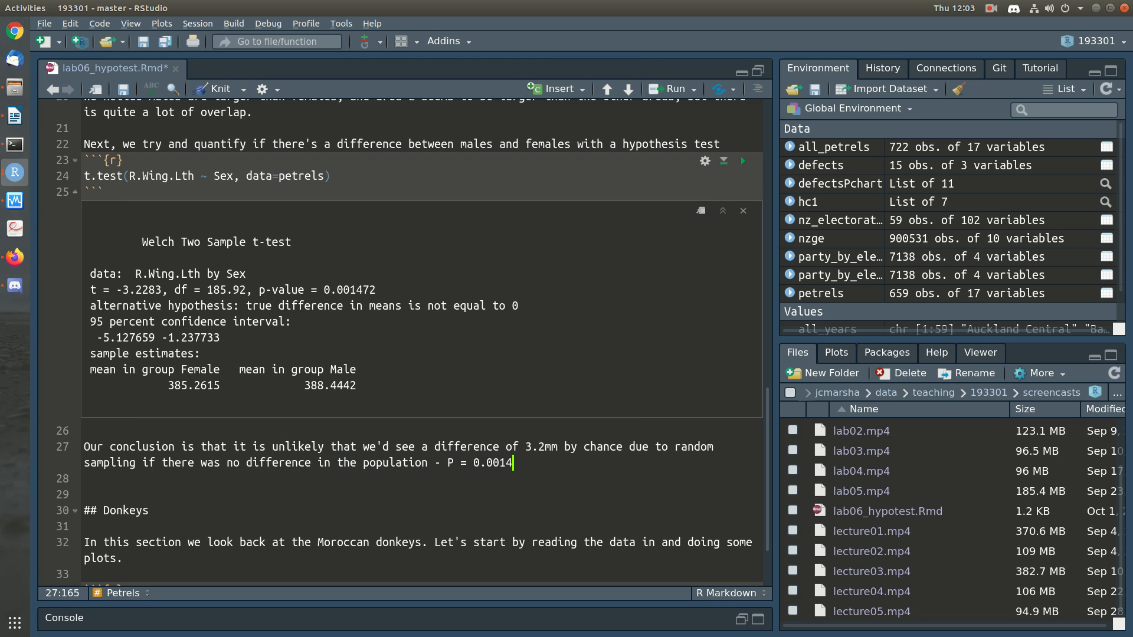
{"action": "type", "text": "/"}
Step: Add the p-value to the conclusion as "- P = 0.0015"
{"action": "key", "text": "BackSpace"}
{"action": "key", "text": "BackSpace"}
{"action": "type", "text": "5/."}
{"action": "key", "text": "BackSpace"}
{"action": "key", "text": "BackSpace"}
Step: Extend the sentence with ", so our data are not consistent with their being no difference between male and female right lengths."
{"action": "type", "text": ", so our data are not co"}
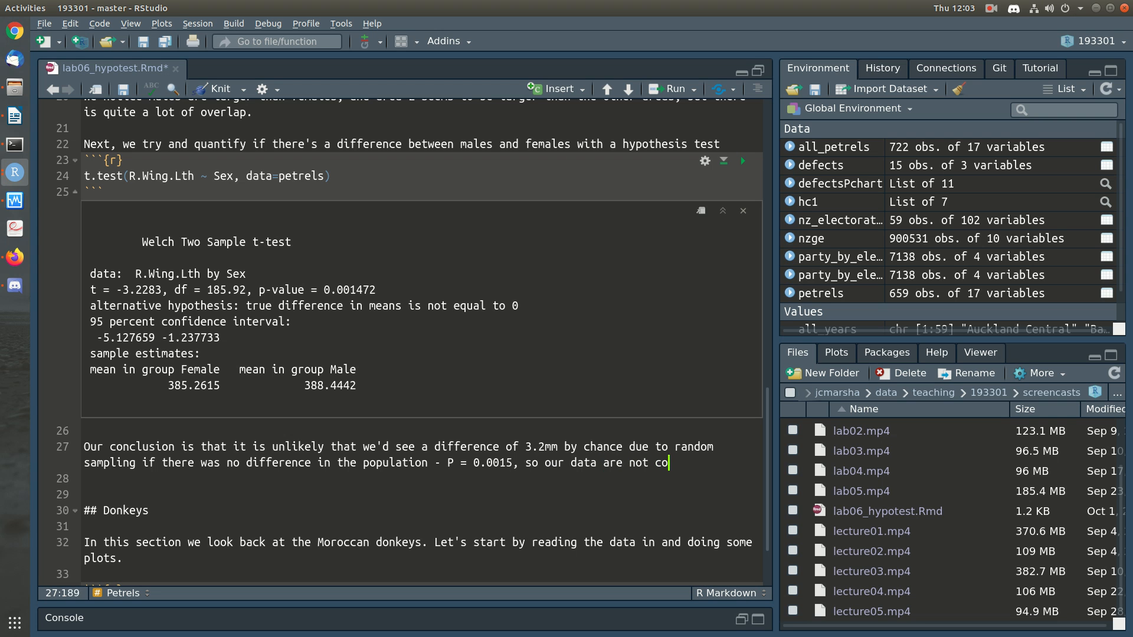
{"action": "type", "text": "nsistent with their"}
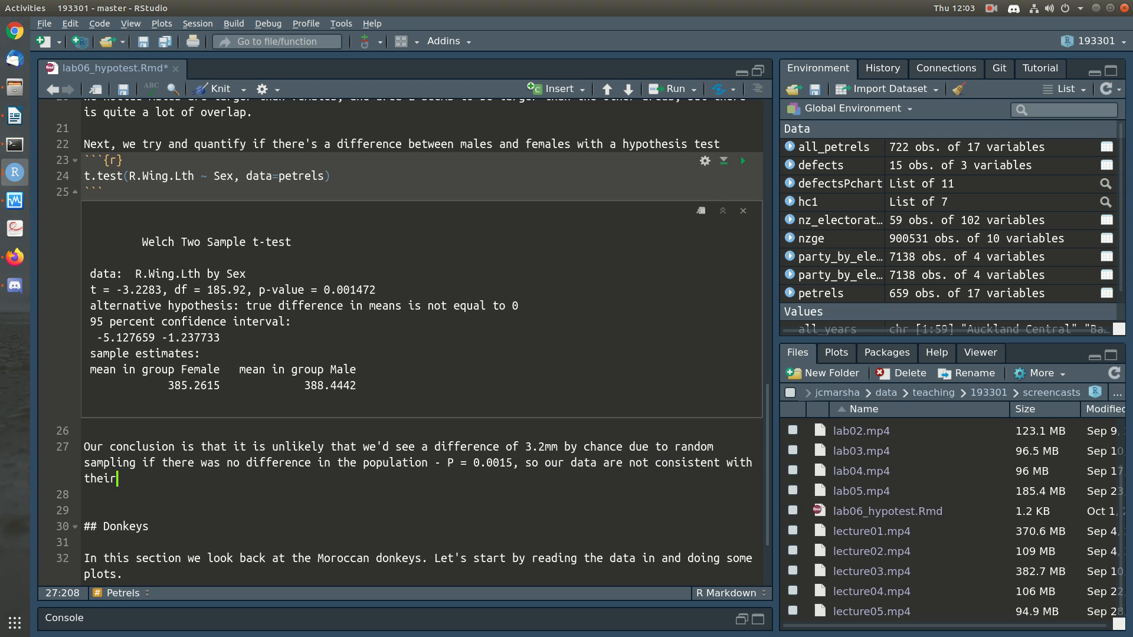
{"action": "type", "text": " being no differe"}
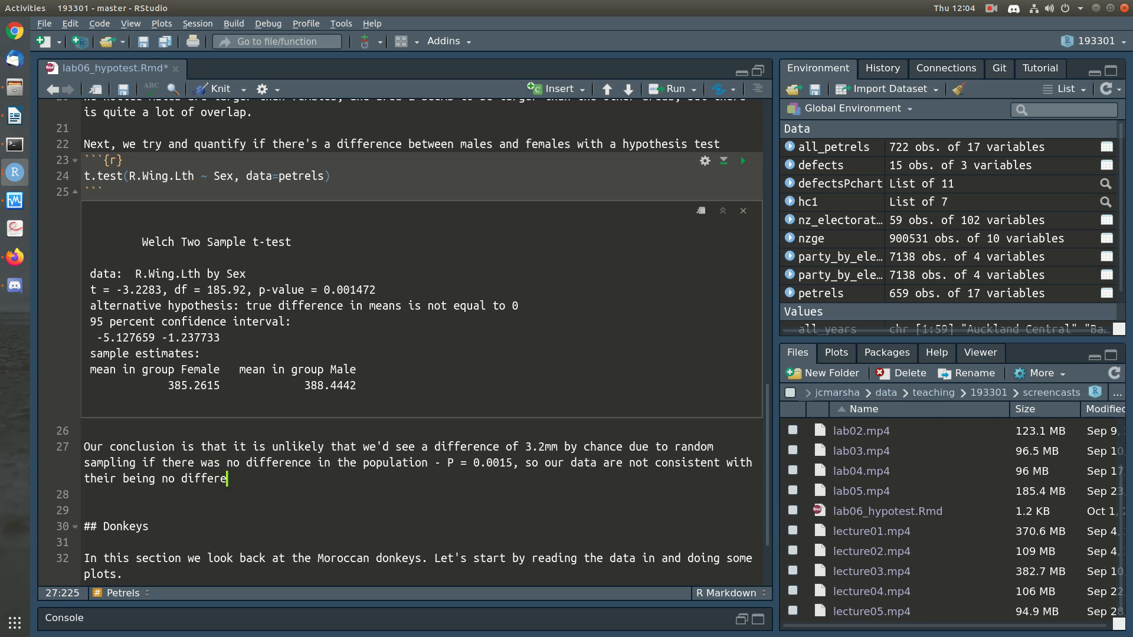
{"action": "type", "text": "nce between male and female ri"}
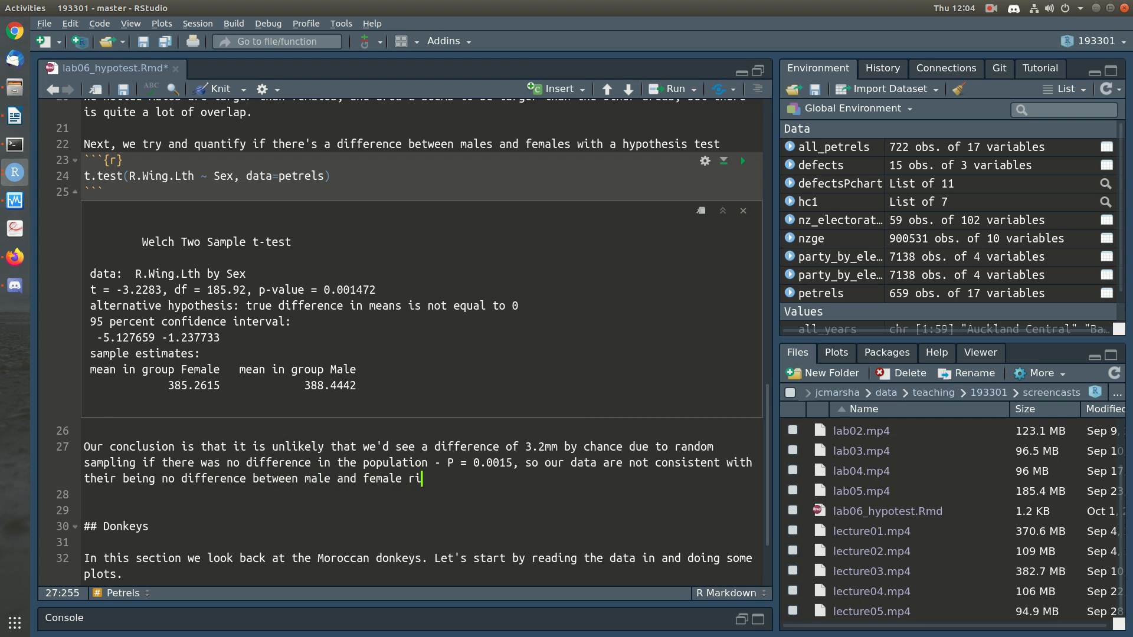
{"action": "type", "text": "ght lengths."}
Step: Insert the word "average" before "right lengths" in the conclusion and return to the end of the line
{"action": "key", "text": "Left"}
{"action": "key", "text": "Left"}
{"action": "key", "text": "Left"}
{"action": "key", "text": "Left"}
{"action": "key", "text": "Left"}
{"action": "key", "text": "Left"}
{"action": "key", "text": "Left"}
{"action": "key", "text": "Left"}
{"action": "key", "text": "Left"}
{"action": "key", "text": "Left"}
{"action": "key", "text": "Left"}
{"action": "key", "text": "Left"}
{"action": "key", "text": "Left"}
{"action": "key", "text": "Left"}
{"action": "type", "text": "average"}
{"action": "key", "text": "End"}
Step: Add "Our data suggests that the difference is around 3.2mm and we're 95% confident it's between 1.2 and 5.1mm" to the conclusion
{"action": "type", "text": "Our data suggests that the difference is around 3.2mm and we're 95% confident it's between 1.2 and "}
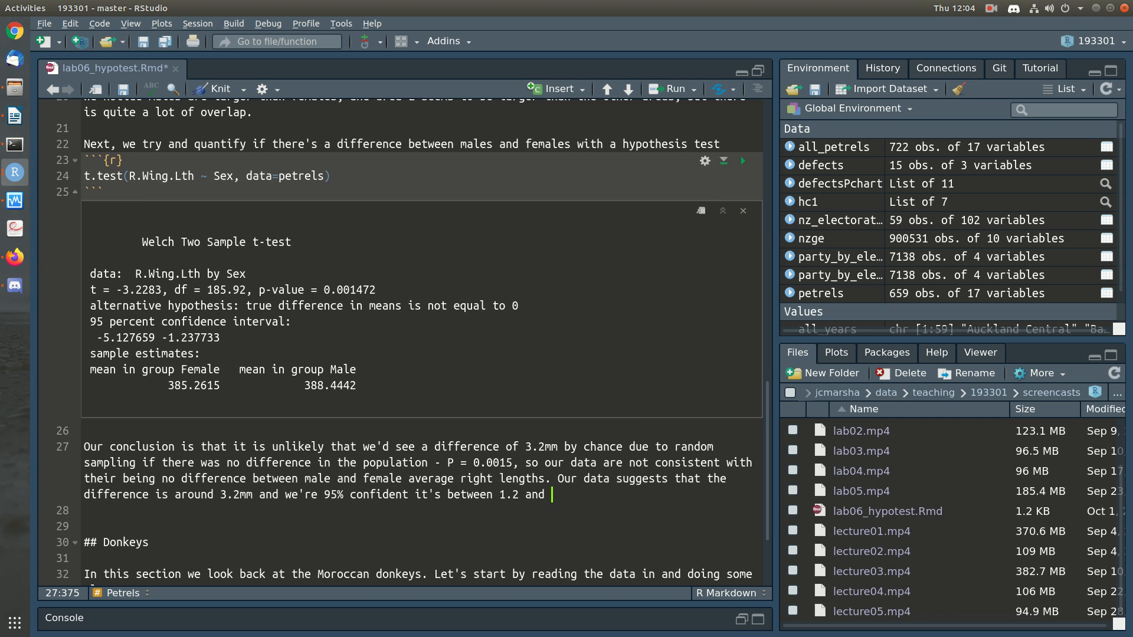
{"action": "type", "text": "5.1mm."}
{"action": "key", "text": "BackSpace"}
Step: Finish the conclusion with ", with Males larger on average than females."
{"action": "type", "text": ", with Males larger on "}
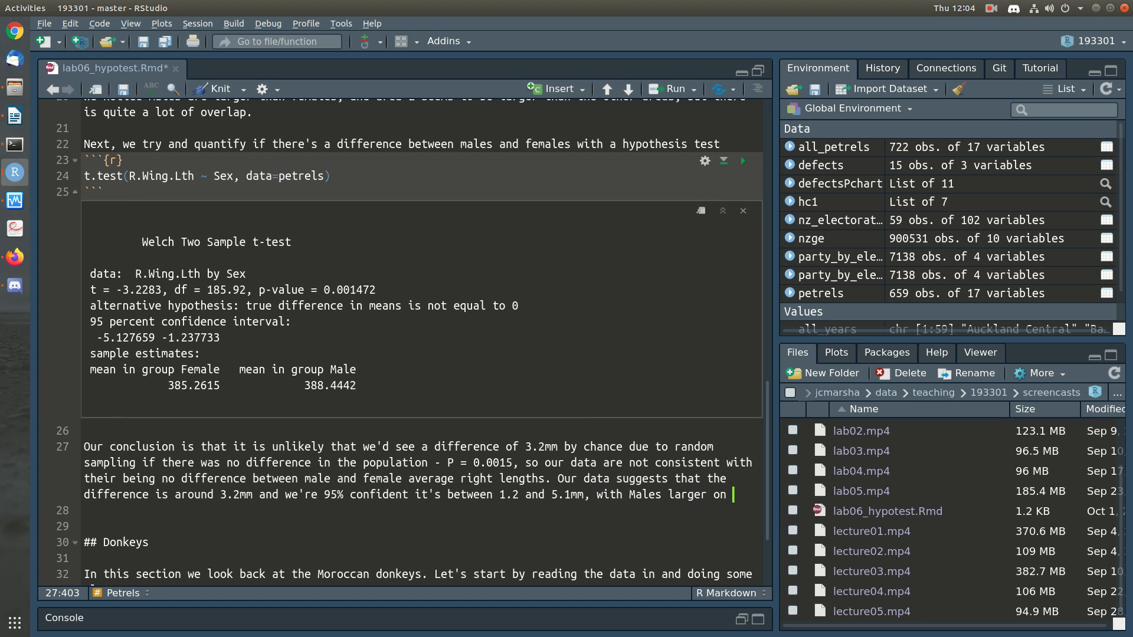
{"action": "type", "text": "average than females."}
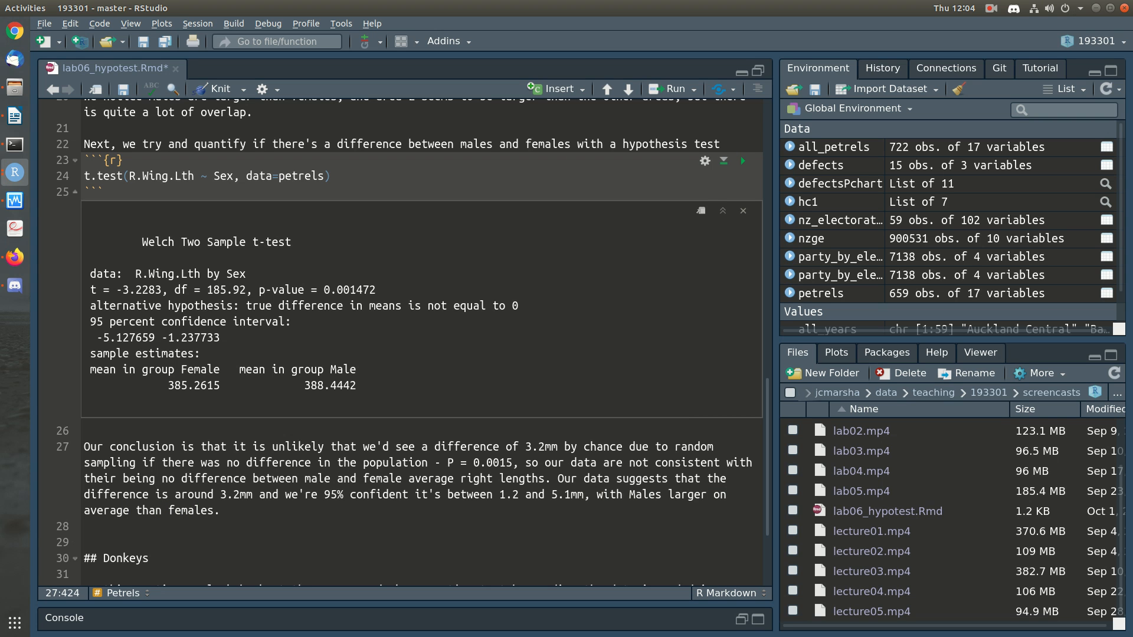
Step: Delete the extra blank line above the Donkeys heading, save the document and highlight "1.2 and 5.1mm" in the conclusion
{"action": "key", "text": "Down"}
{"action": "key", "text": "Delete"}
{"action": "key", "text": "ctrl+s"}
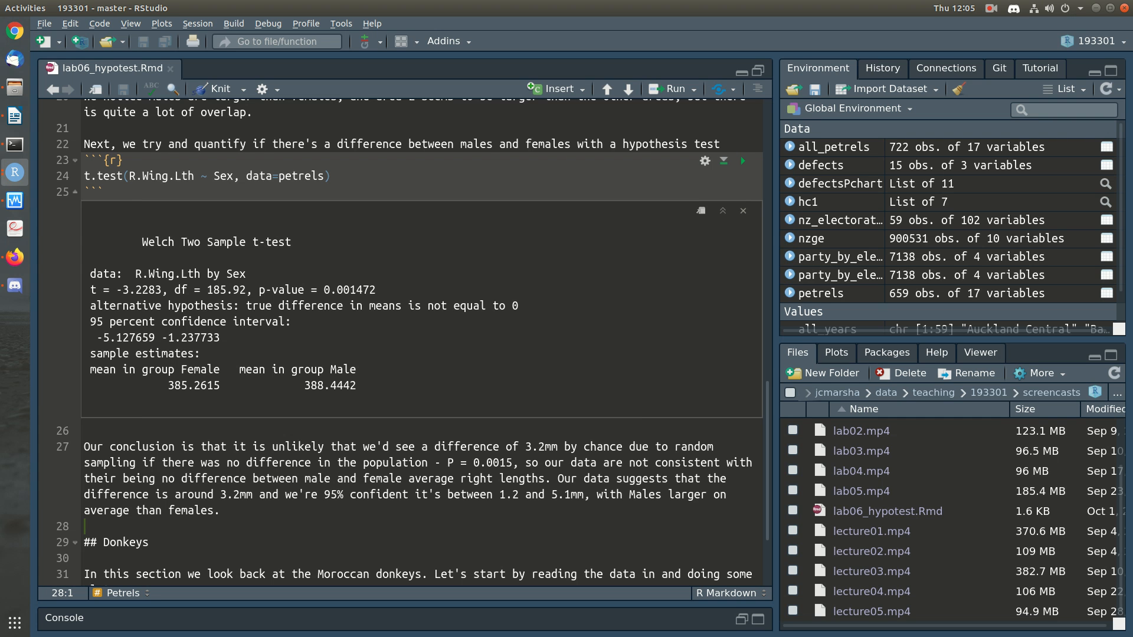
{"action": "left_click_drag", "start_coordinate": [584, 495], "coordinate": [500, 495]}
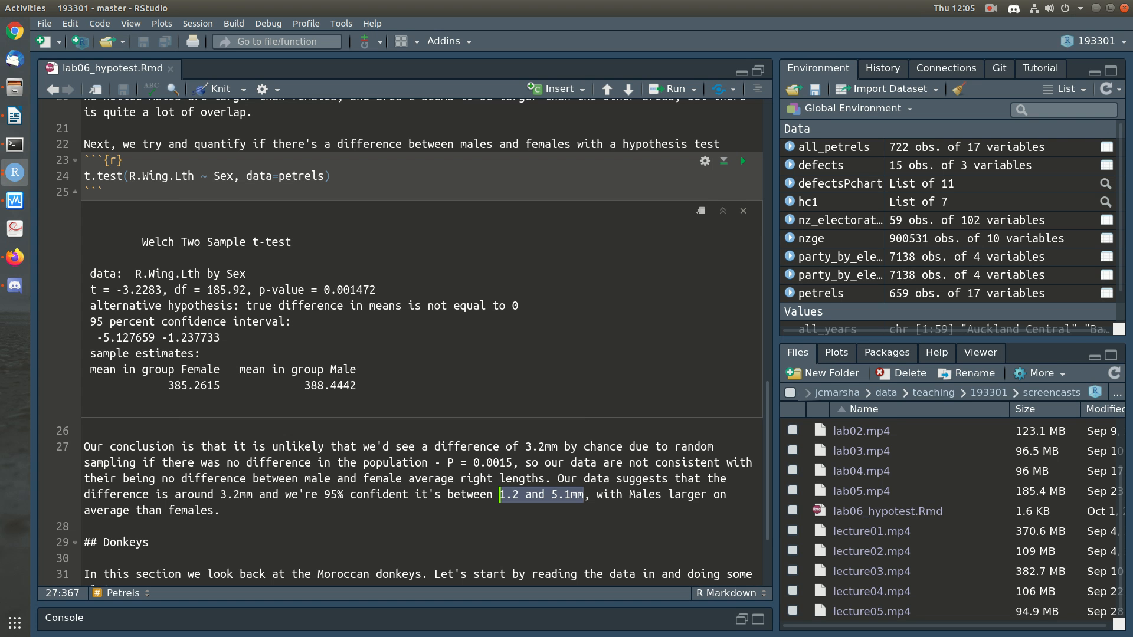
Step: Insert an empty R code chunk between the conclusion and the Donkeys heading, with a blank line after it
{"action": "scroll", "coordinate": [499, 507], "scroll_direction": "down", "scroll_amount": 4}
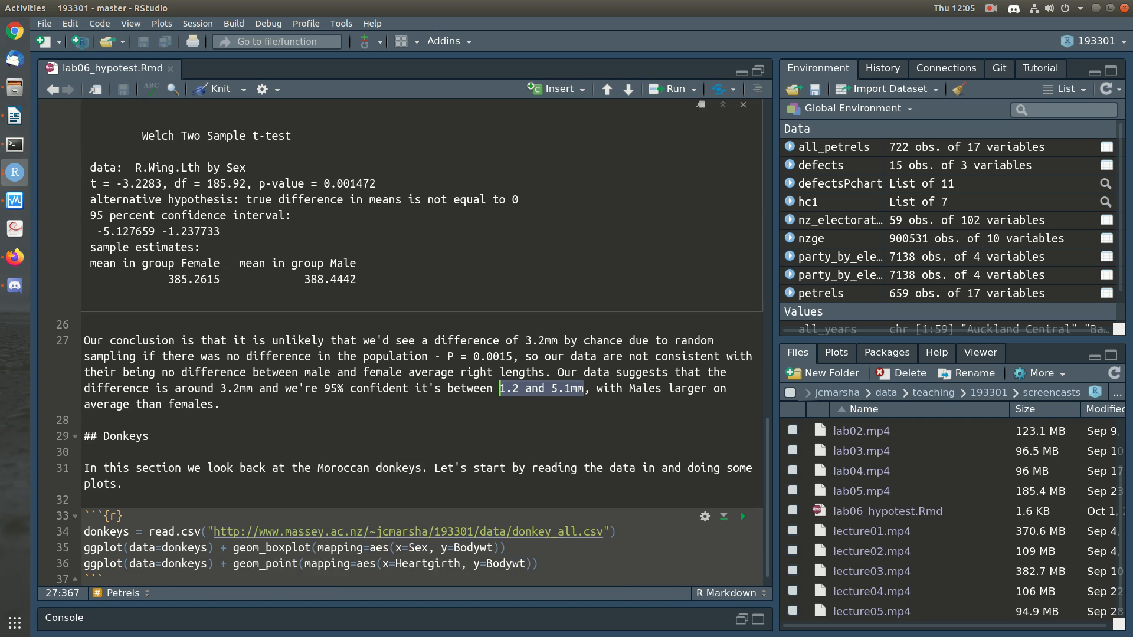
{"action": "left_click", "coordinate": [84, 403]}
{"action": "key", "text": "Return"}
{"action": "type", "text": "```{r}"}
{"action": "key", "text": "Return"}
{"action": "type", "text": "```"}
{"action": "key", "text": "Up"}
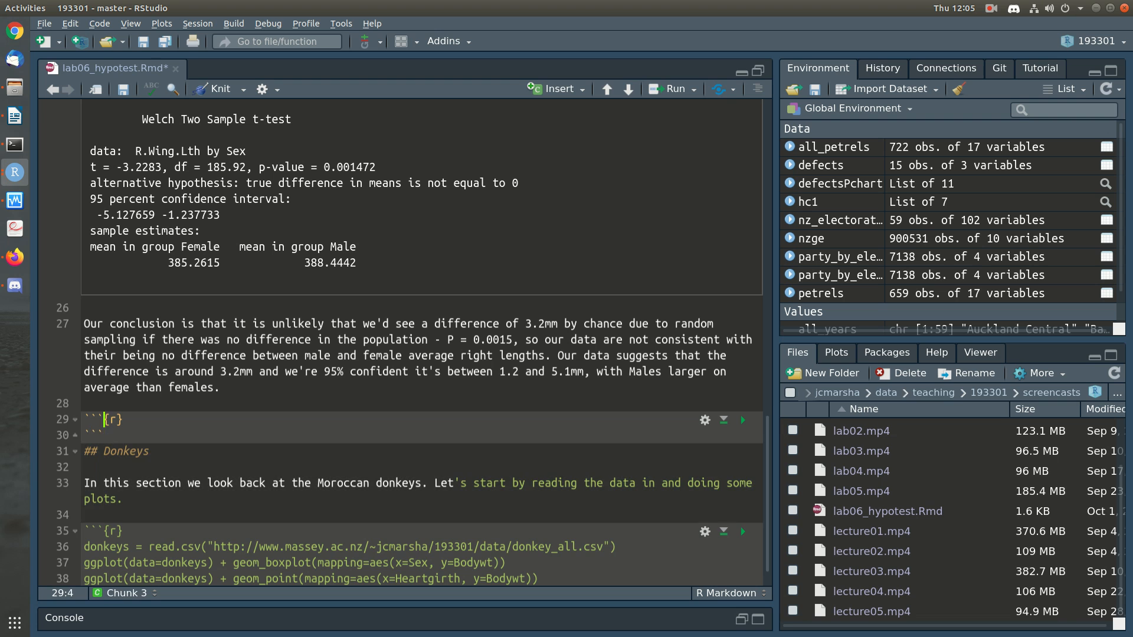
{"action": "key", "text": "End"}
{"action": "key", "text": "Return"}
{"action": "key", "text": "Down"}
{"action": "key", "text": "End"}
{"action": "key", "text": "Return"}
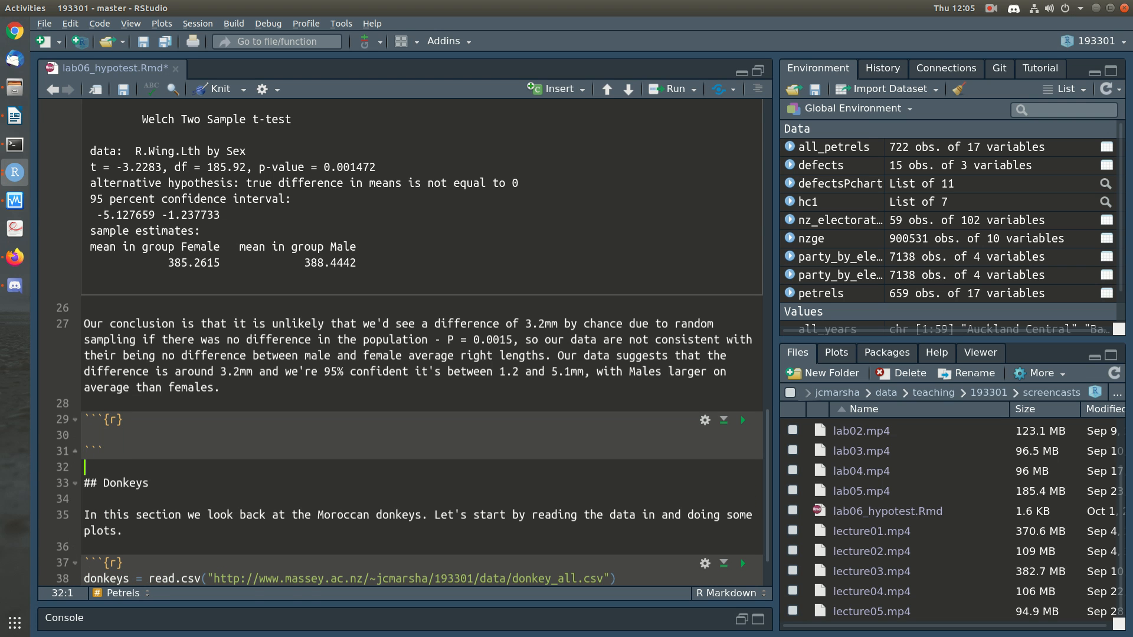
Step: Paste code into the new chunk that subsets petrels into areaA and areaB and t-tests their R.Wing.Lth, and save the document
{"action": "key", "text": "alt+Tab"}
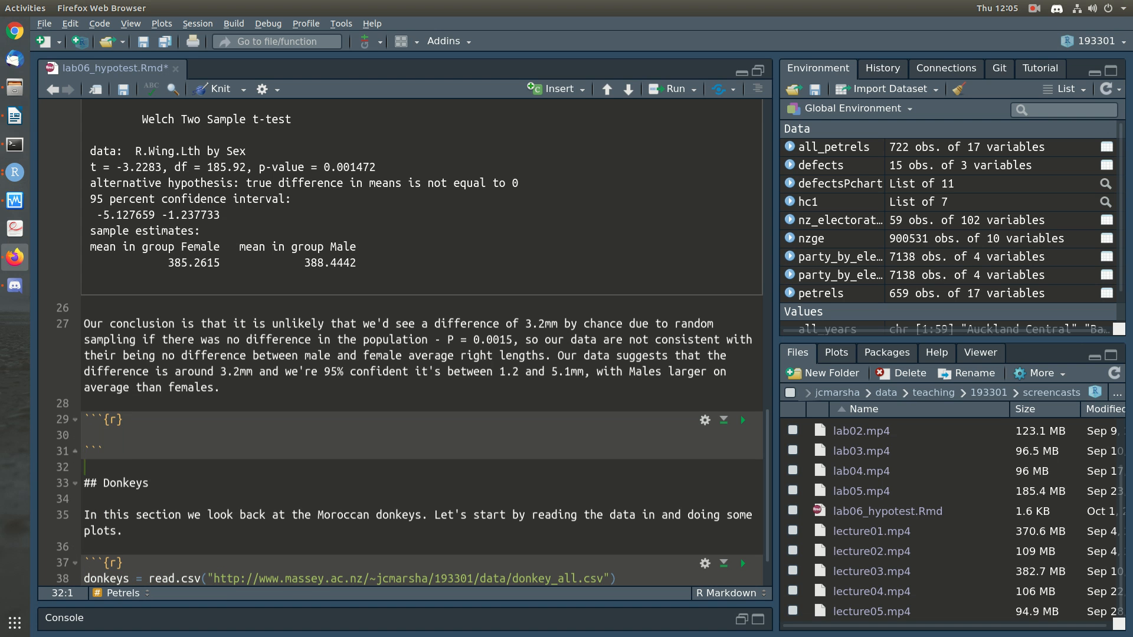
{"action": "key", "text": "alt+Tab"}
{"action": "key", "text": "Up"}
{"action": "key", "text": "Up"}
{"action": "type", "text": "areaA = subset(petrels, Area == \"A\") areaB = subset(petrels, Area == \"B\") t.test(areaA$R.Wing.Lth, areaB$R.Wing.Lth)"}
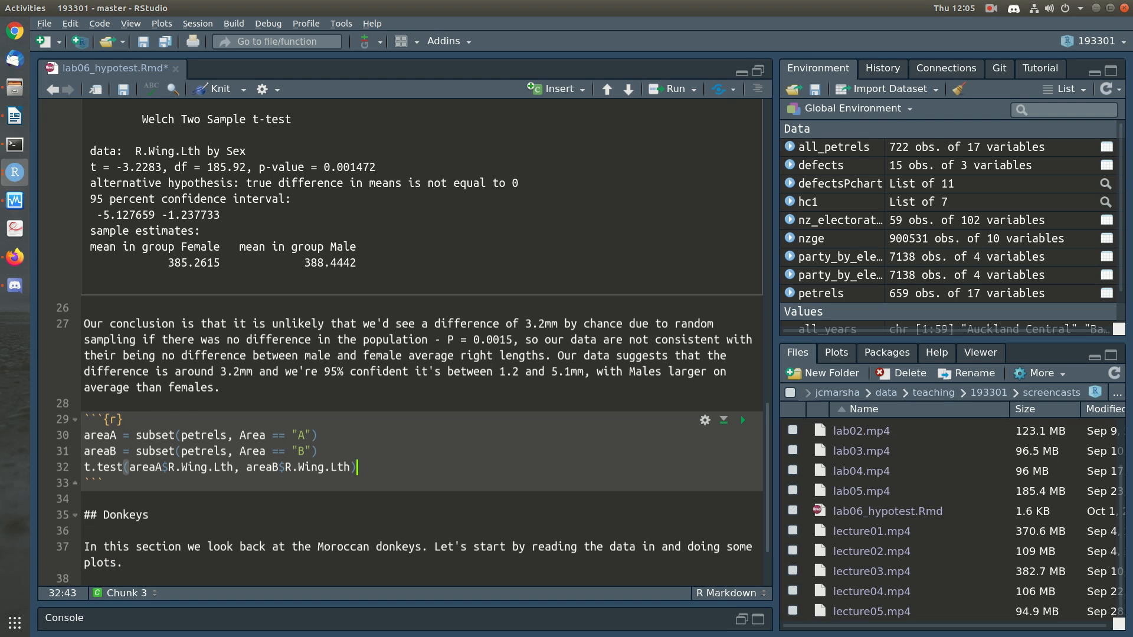
{"action": "key", "text": "Down"}
{"action": "key", "text": "Down"}
{"action": "key", "text": "ctrl+s"}
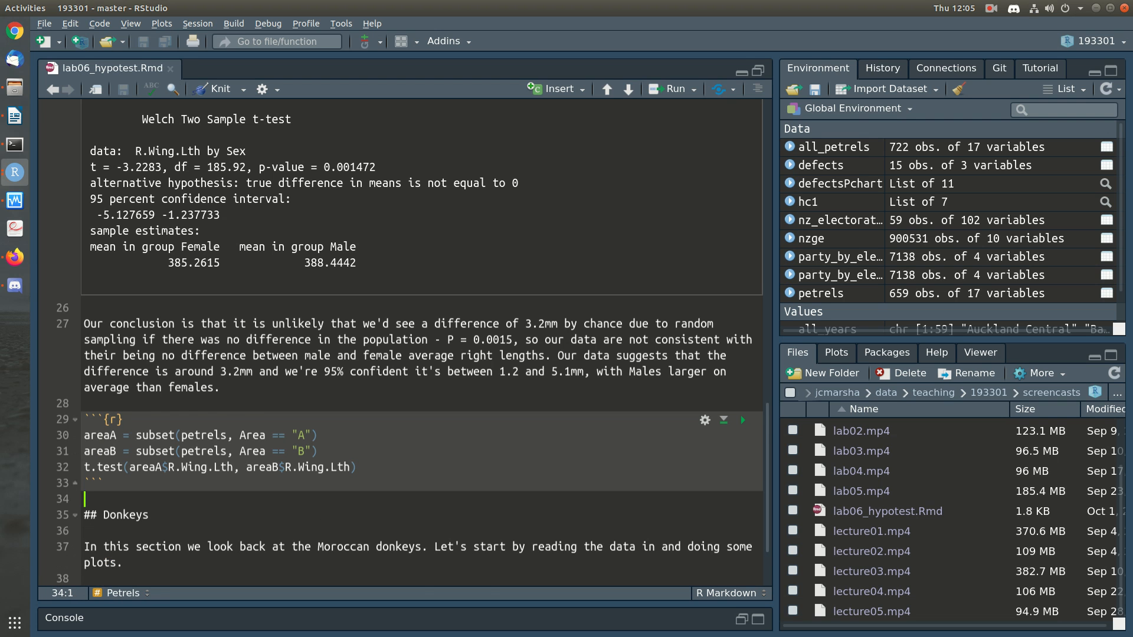
Step: Run the chunk comparing right wing lengths between areas A and B
{"action": "scroll", "coordinate": [413, 343], "scroll_direction": "down", "scroll_amount": 3}
{"action": "left_click", "coordinate": [319, 340]}
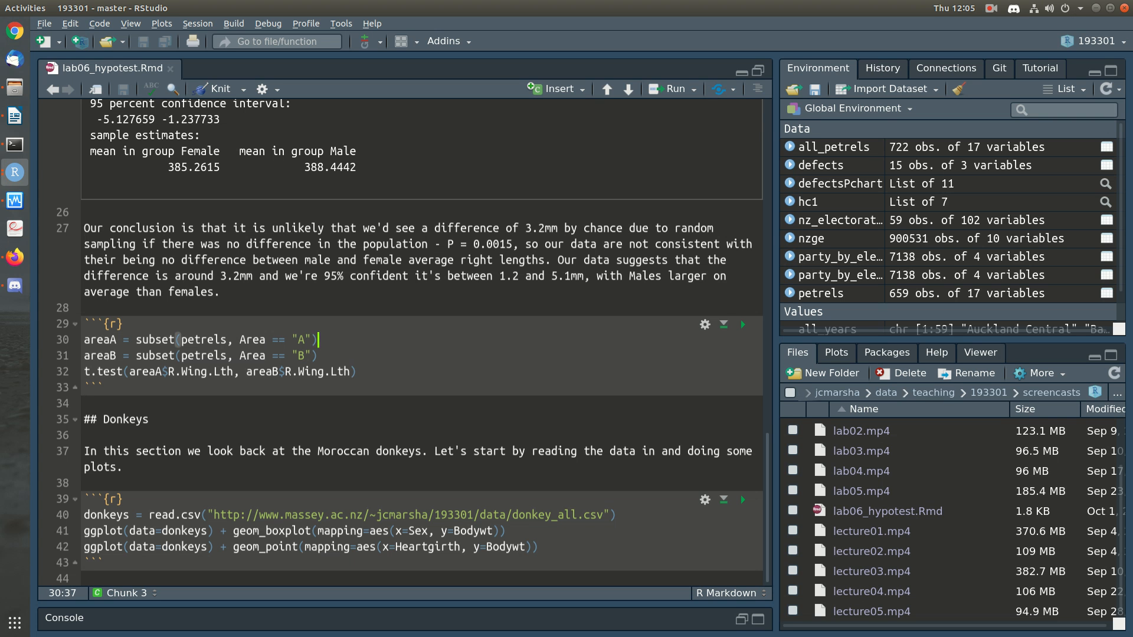
{"action": "left_click", "coordinate": [742, 324]}
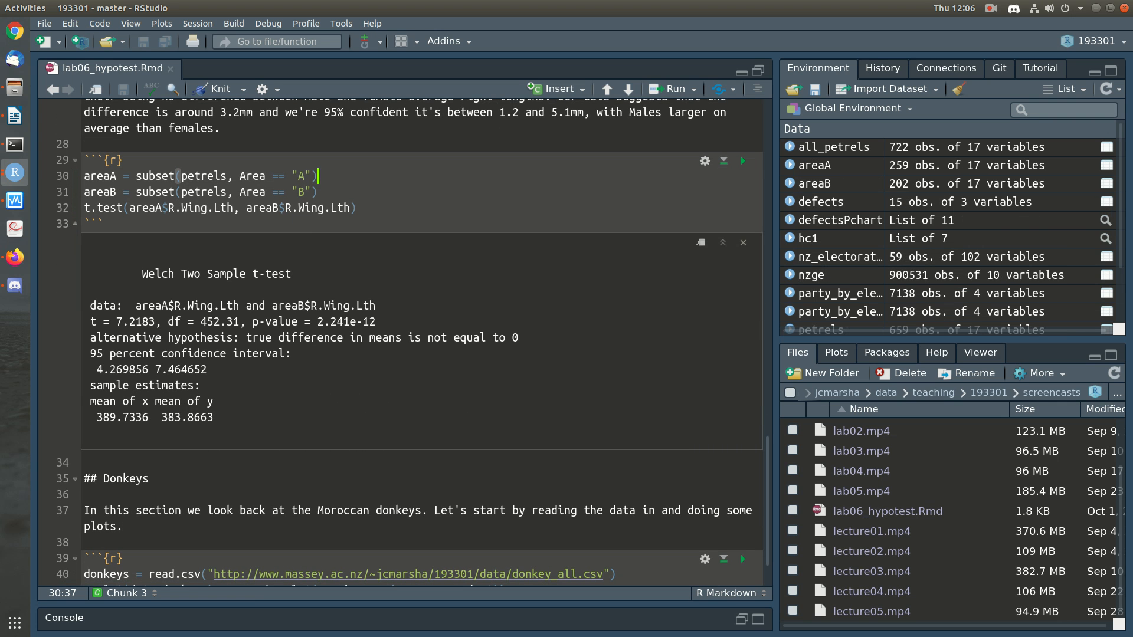
Step: Examine the Area == "B" subset condition and the two wing-length arguments of the area t-test
{"action": "key", "text": "Down"}
{"action": "key", "text": "Down"}
{"action": "key", "text": "Down"}
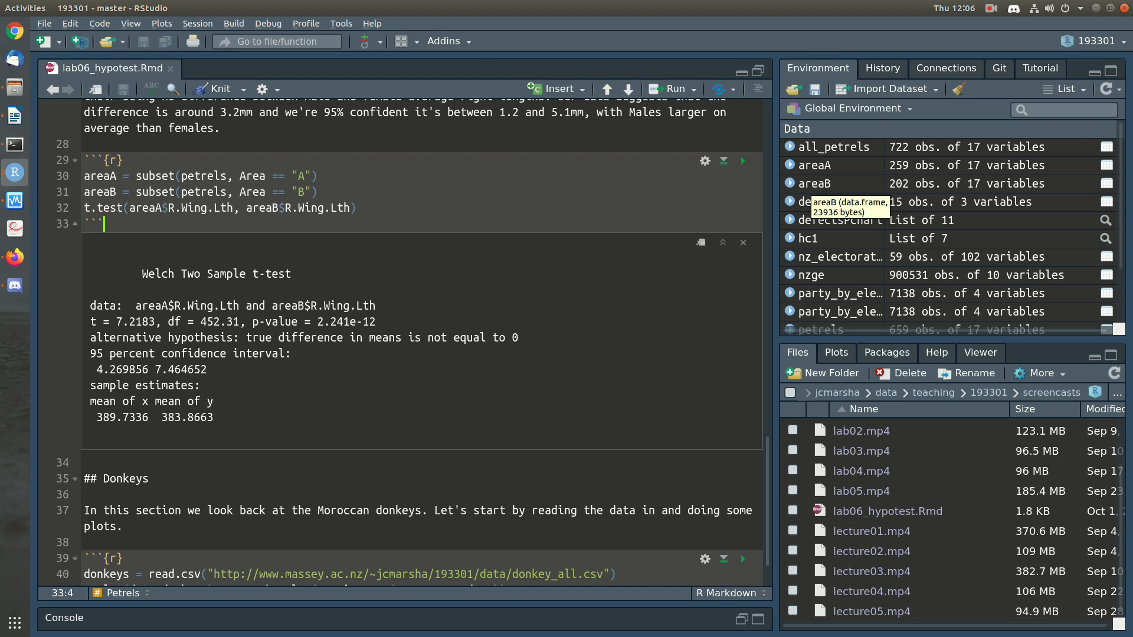
{"action": "left_click_drag", "start_coordinate": [234, 192], "coordinate": [318, 192]}
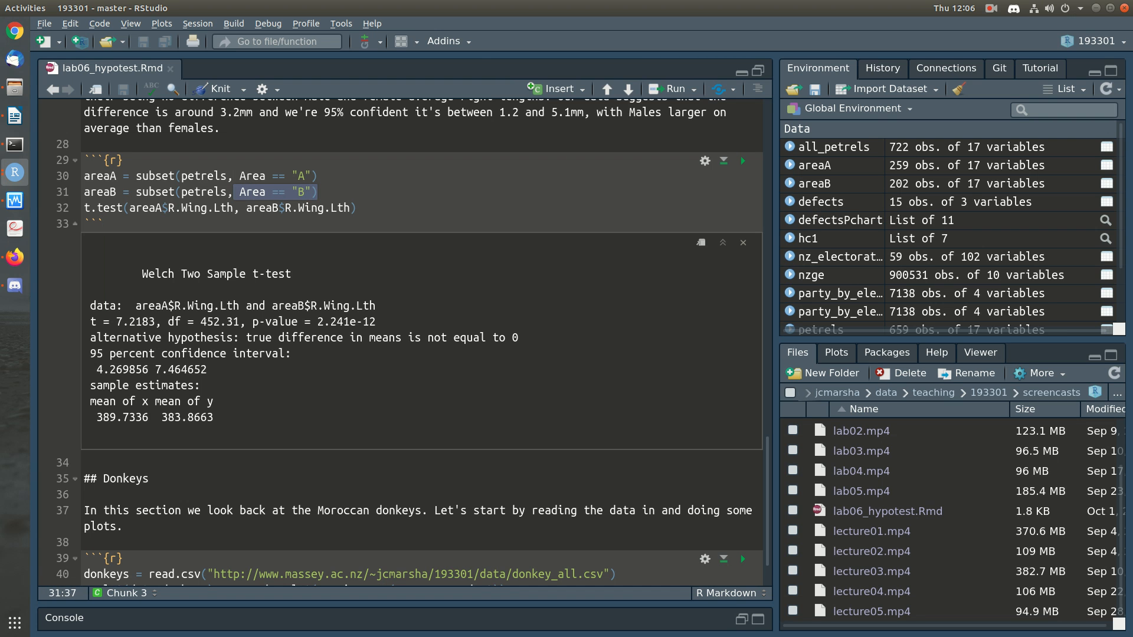
{"action": "left_click", "coordinate": [320, 192]}
{"action": "left_click_drag", "start_coordinate": [129, 208], "coordinate": [352, 208]}
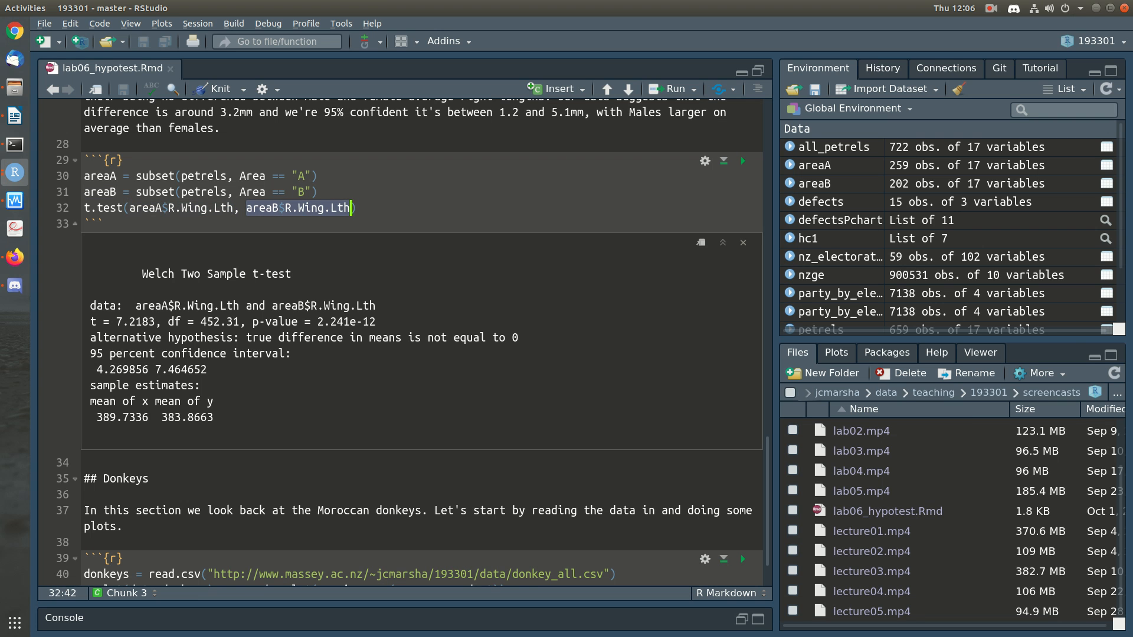
Step: Examine the two sample means and the p-value in the area A versus area B t-test output
{"action": "left_click", "coordinate": [104, 225]}
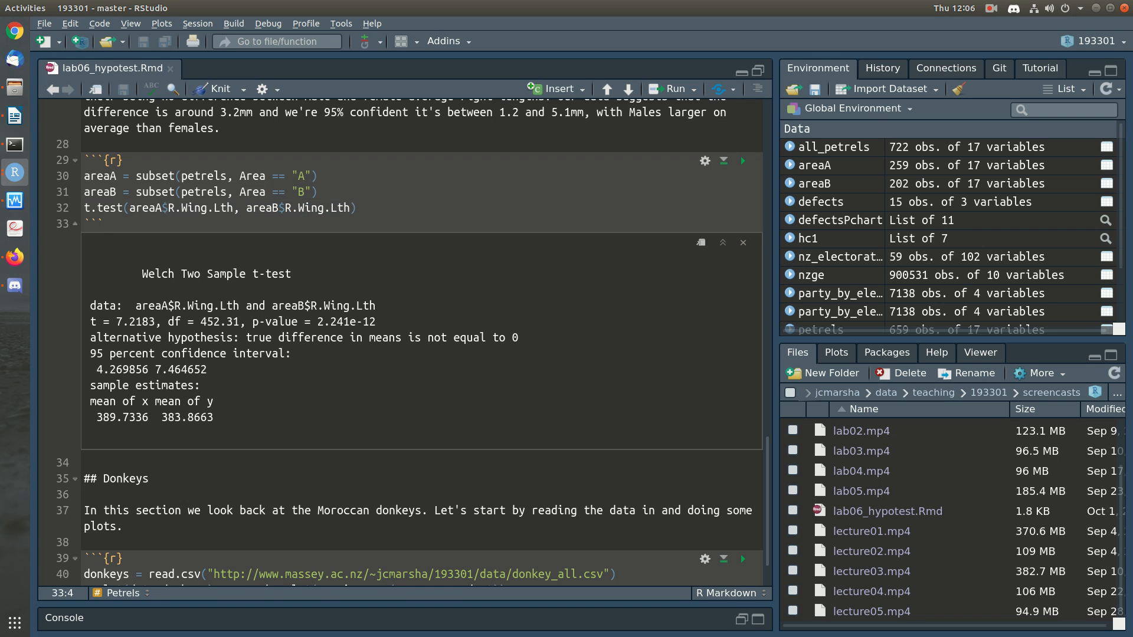
{"action": "left_click_drag", "start_coordinate": [97, 418], "coordinate": [200, 417]}
{"action": "left_click", "coordinate": [202, 417]}
{"action": "left_click_drag", "start_coordinate": [317, 322], "coordinate": [377, 322]}
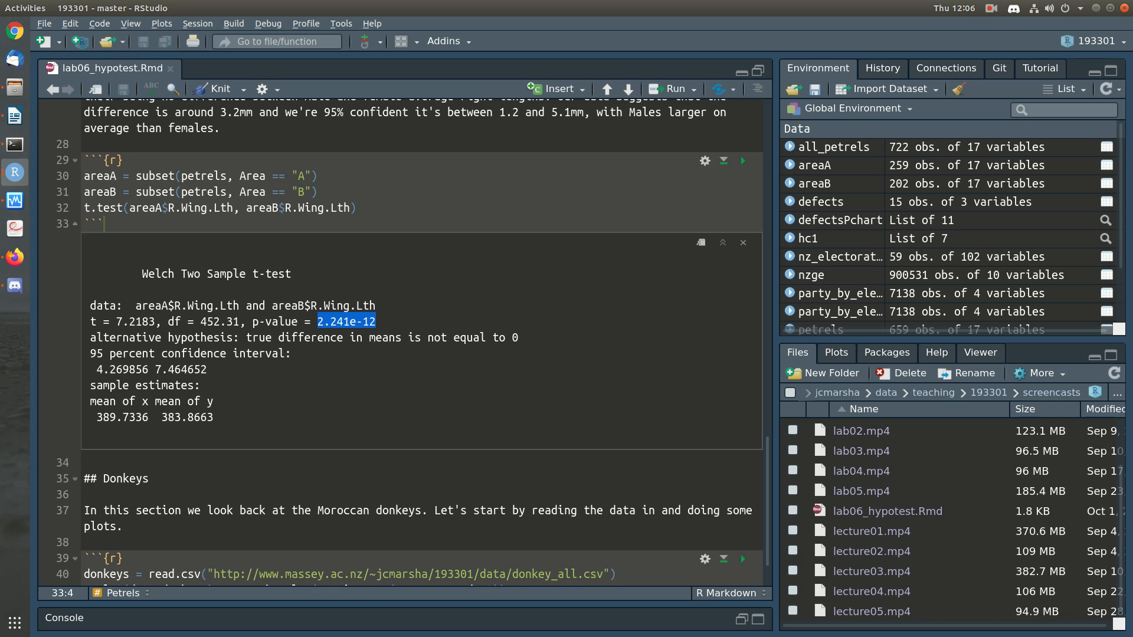
{"action": "left_click", "coordinate": [378, 322]}
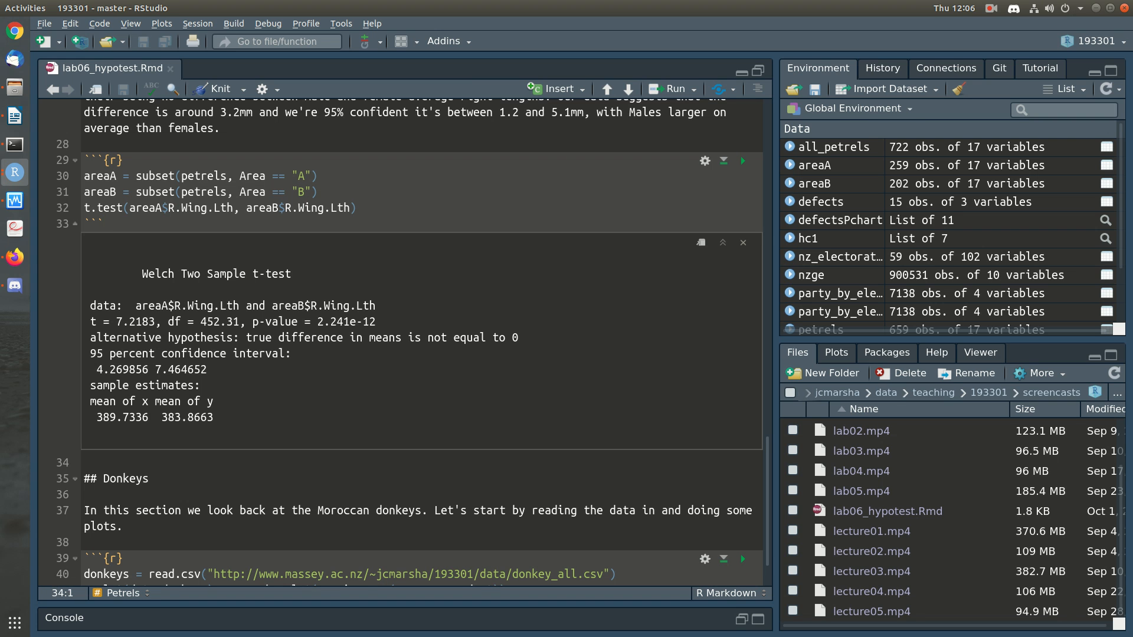
Step: Start a paragraph below the area A and B t-test output with "Our data are super inconsistent"
{"action": "key", "text": "Return"}
{"action": "key", "text": "Return"}
{"action": "type", "text": "Our data are s"}
{"action": "type", "text": "uper inconsis"}
{"action": "type", "text": "te"}
{"action": "key", "text": "BackSpace"}
{"action": "key", "text": "BackSpace"}
{"action": "type", "text": "ent w"}
{"action": "key", "text": "BackSpace"}
{"action": "key", "text": "BackSpace"}
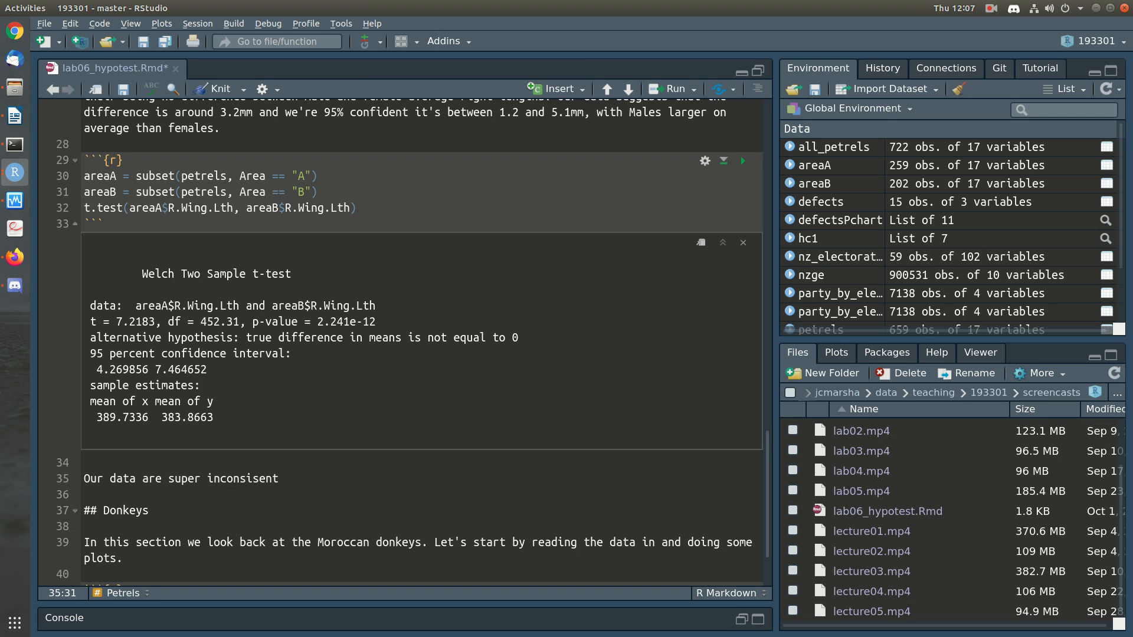
{"action": "key", "text": "Left"}
{"action": "key", "text": "Left"}
{"action": "type", "text": "t"}
{"action": "key", "text": "End"}
Step: Continue the sentence with "with the hypothesis of no difference in mean right wing length between area A and area B birds, as"
{"action": "type", "text": "with"}
{"action": "key", "text": "BackSpace"}
{"action": "type", "text": "h the hypothesis of no difference in mena ri"}
{"action": "key", "text": "BackSpace"}
{"action": "key", "text": "BackSpace"}
{"action": "key", "text": "BackSpace"}
{"action": "key", "text": "BackSpace"}
{"action": "key", "text": "BackSpace"}
{"action": "type", "text": "an ring"}
{"action": "key", "text": "BackSpace"}
{"action": "key", "text": "BackSpace"}
{"action": "type", "text": "ght wing length betwene"}
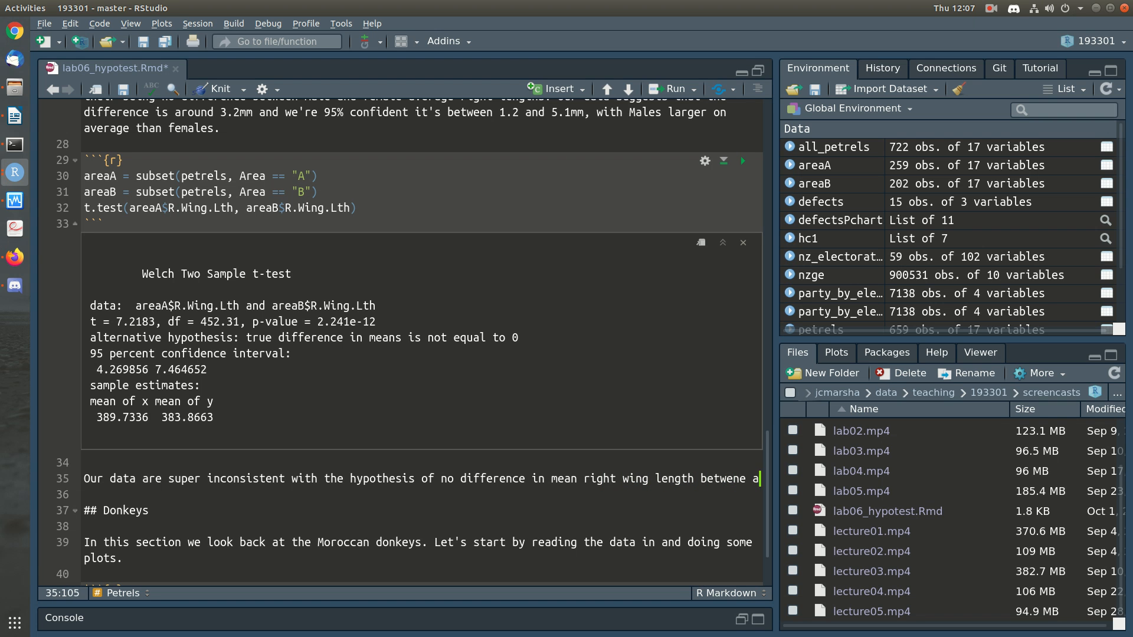
{"action": "key", "text": "BackSpace"}
{"action": "key", "text": "BackSpace"}
{"action": "key", "text": "BackSpace"}
{"action": "type", "text": "en area A and are"}
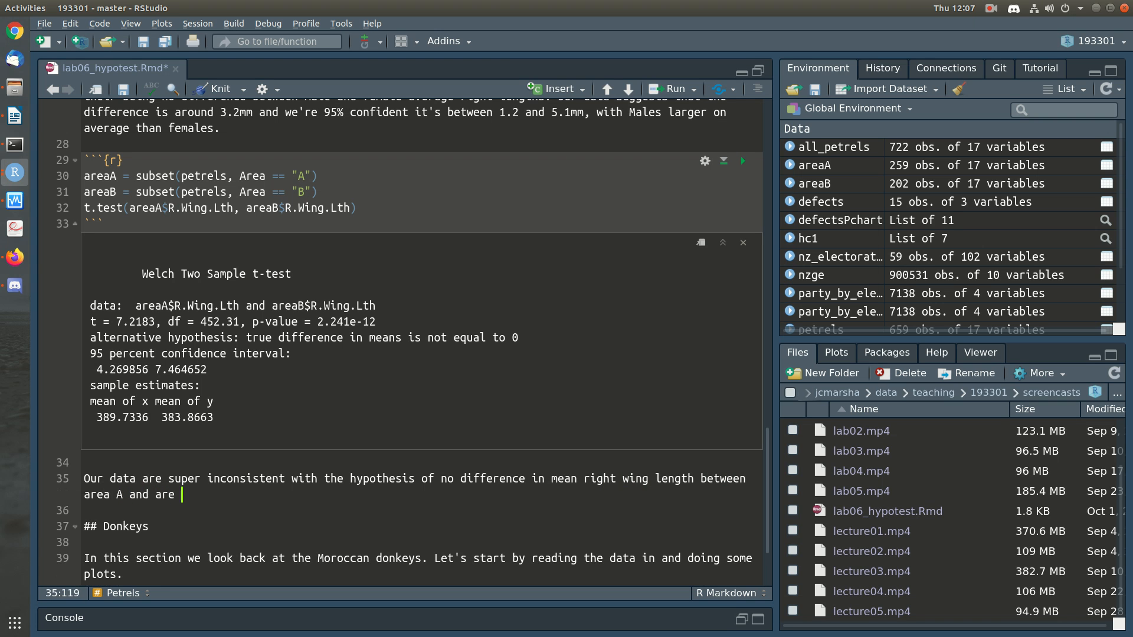
{"action": "key", "text": "BackSpace"}
{"action": "type", "text": "a B birds, as the P value is very very"}
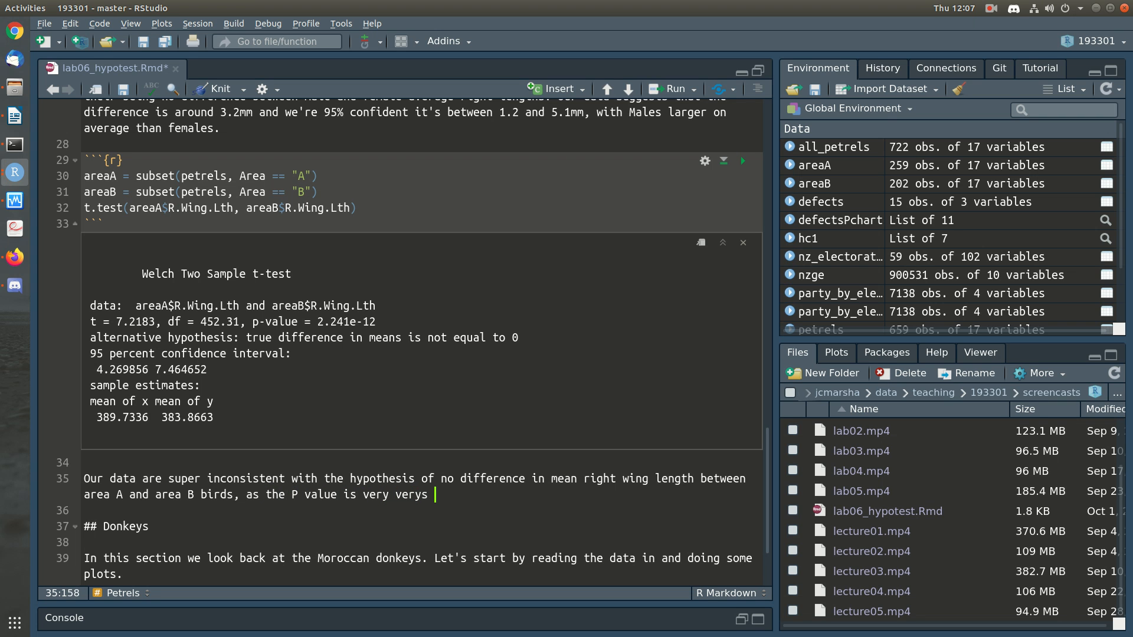
{"action": "type", "text": " small ("}
{"action": "type", "text": "less than 0."}
{"action": "type", "text": "000001)"}
{"action": "type", "text": "."}
{"action": "type", "text": " Super"}
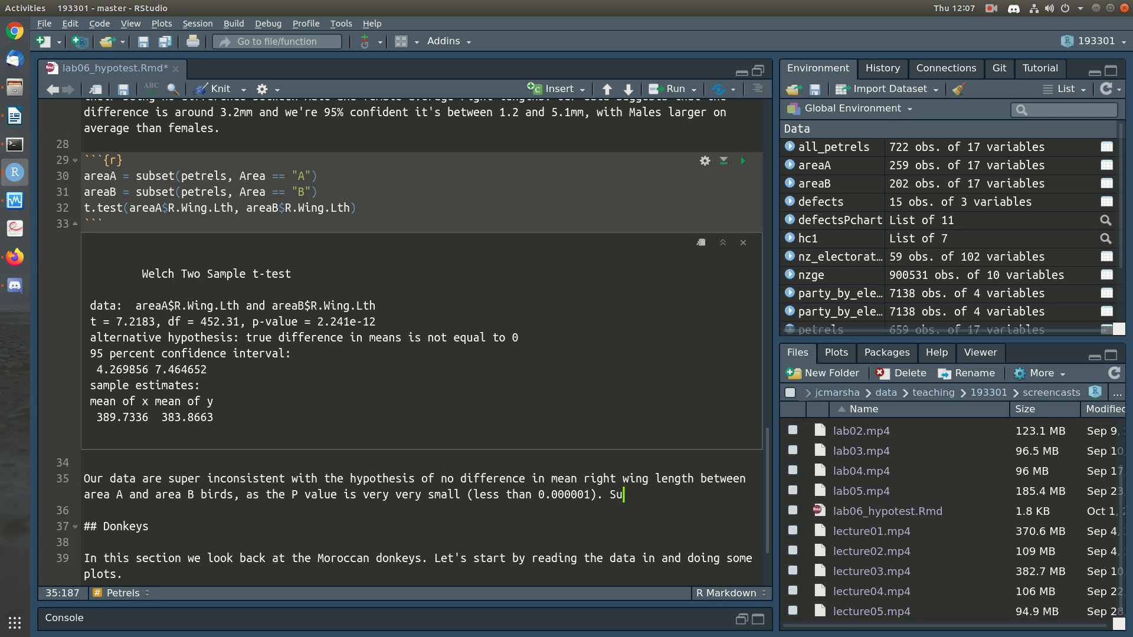
Step: Add the sentence "So our conclusion is there's is a difference in mean right wing length between area A and area B birds."
{"action": "key", "text": "BackSpace"}
{"action": "key", "text": "BackSpace"}
{"action": "key", "text": "BackSpace"}
{"action": "key", "text": "BackSpace"}
{"action": "type", "text": "i, it"}
{"action": "key", "text": "BackSpace"}
{"action": "key", "text": "BackSpace"}
{"action": "key", "text": "BackSpace"}
{"action": "key", "text": "BackSpace"}
{"action": "key", "text": "BackSpace"}
{"action": "type", "text": "o our conclusion is there's li"}
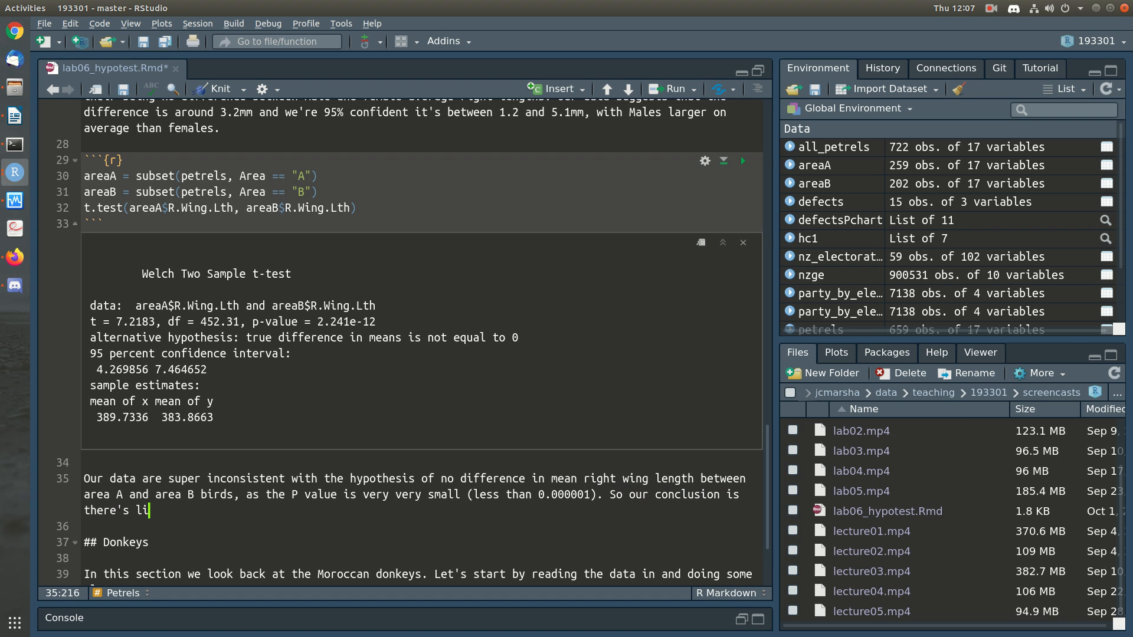
{"action": "key", "text": "BackSpace"}
{"action": "type", "text": "is a differe"}
{"action": "type", "text": "nce in mean ri"}
{"action": "type", "text": "ght wing length bet"}
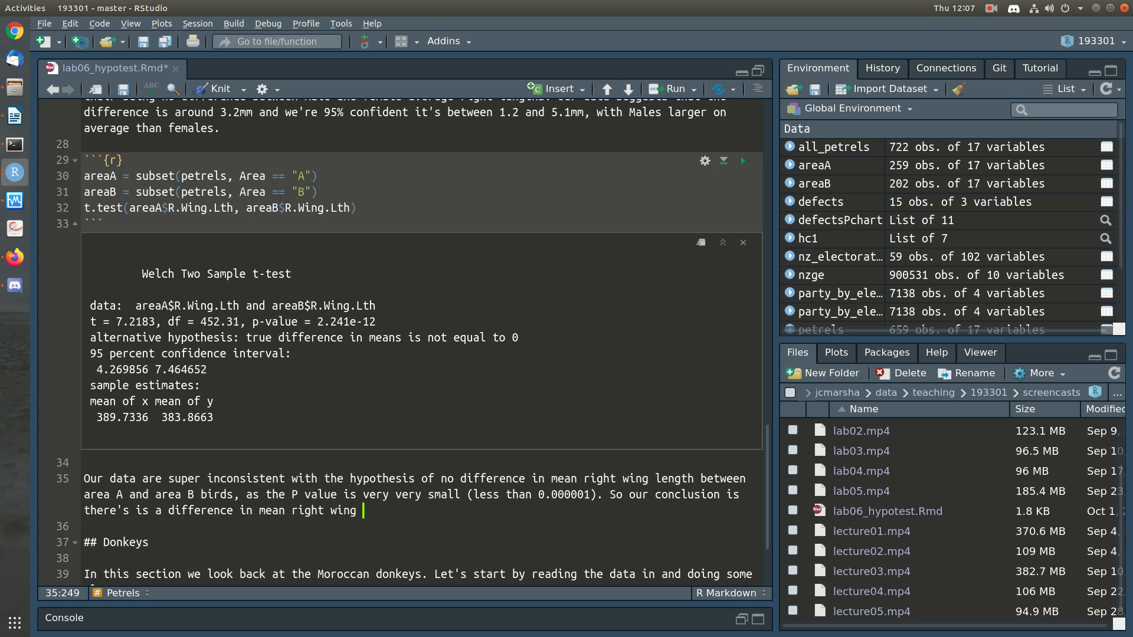
{"action": "type", "text": "ween area A and "}
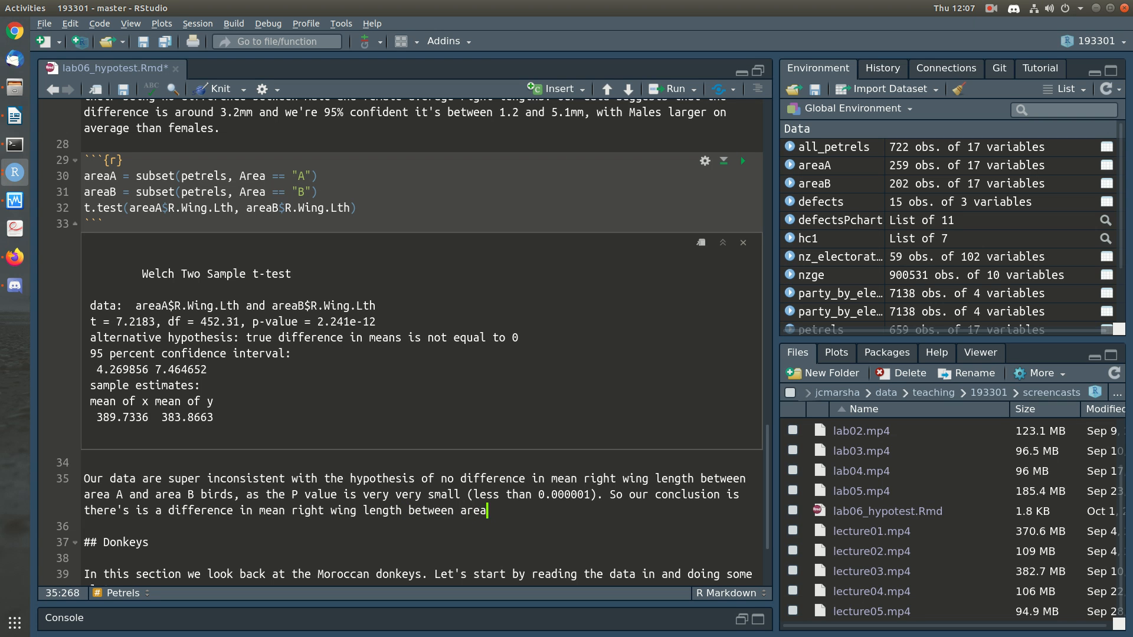
{"action": "type", "text": "area B birds."}
Step: Add a new paragraph: "The confidence interval suggests the difference is between 4.3 and 7.5mm with area A birds being larger."
{"action": "key", "text": "Return"}
{"action": "key", "text": "Return"}
{"action": "type", "text": "The confidence interva"}
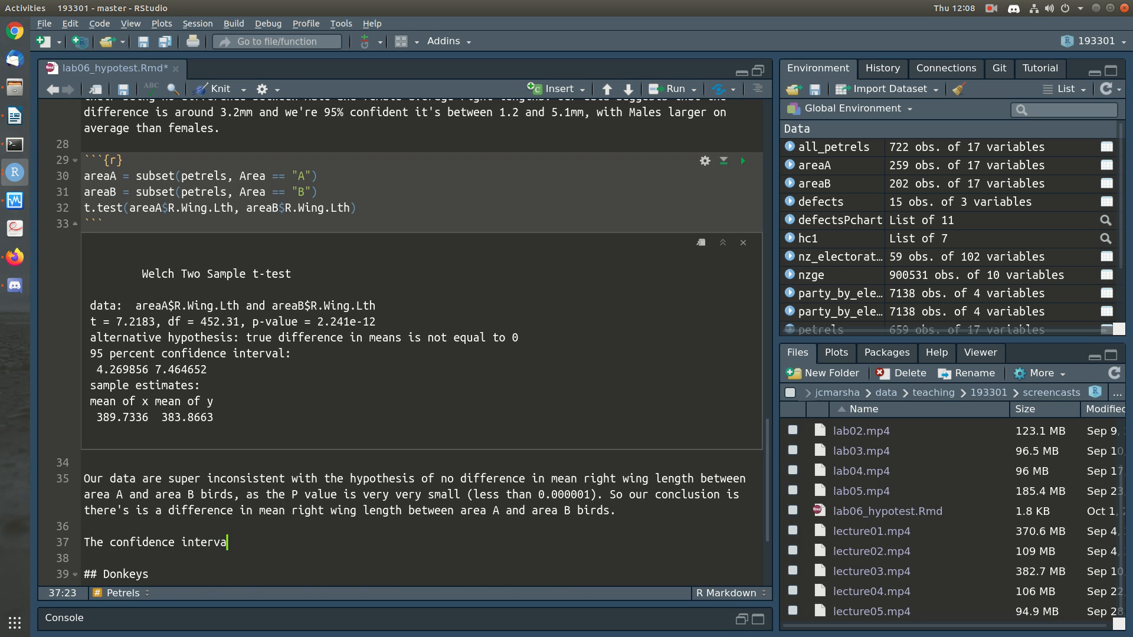
{"action": "type", "text": "l suggests the dif"}
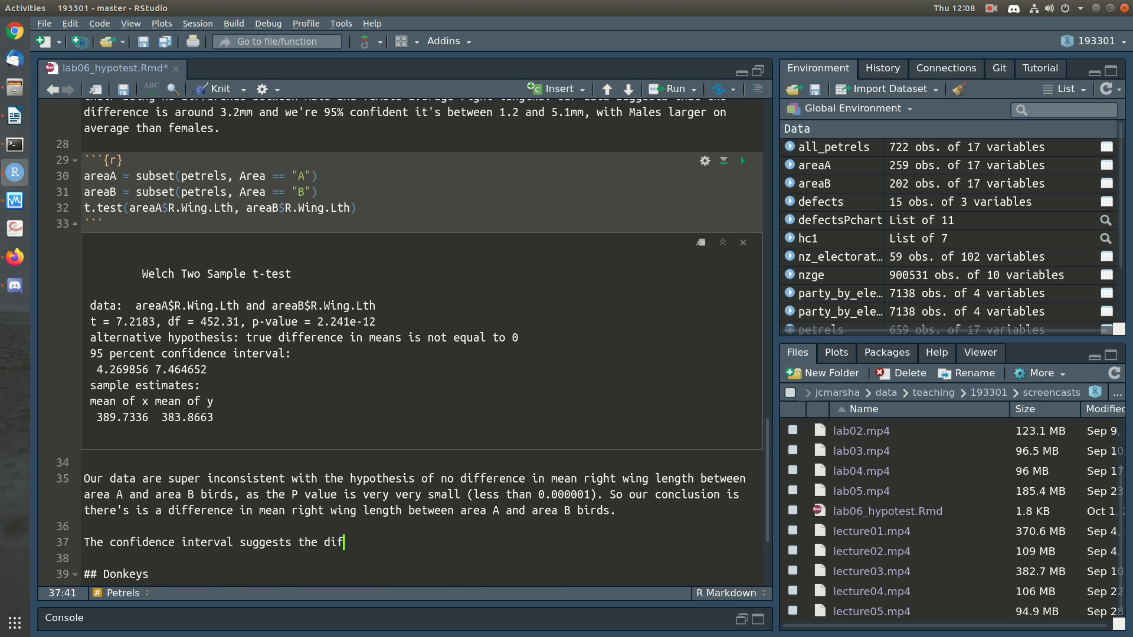
{"action": "type", "text": "ference is between 4"}
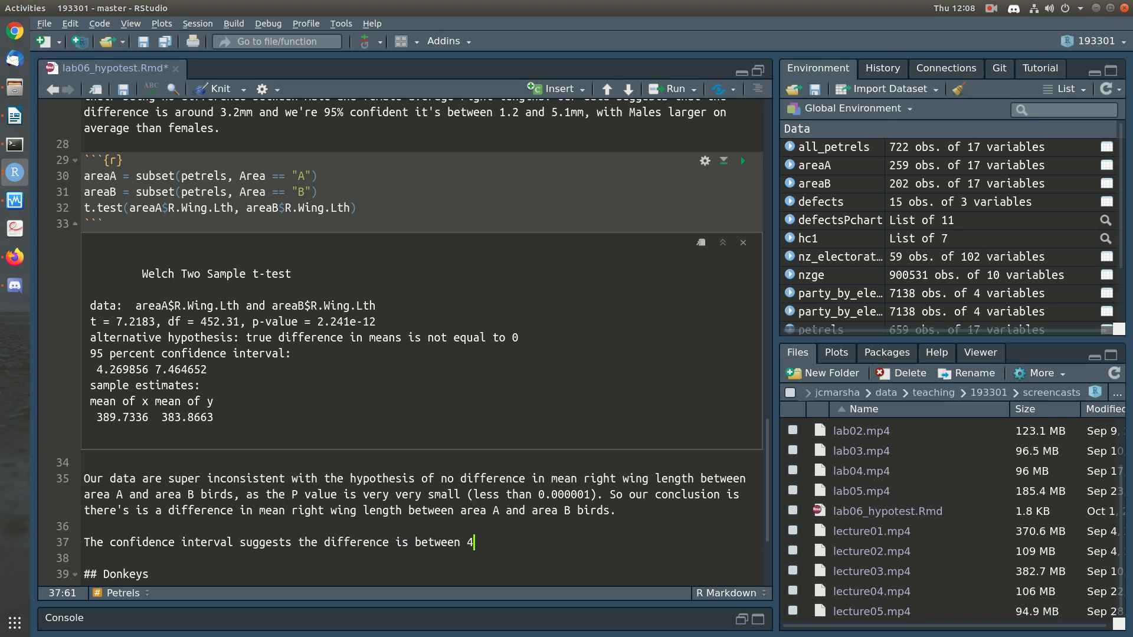
{"action": "type", "text": ".3 and 7.5mm with area "}
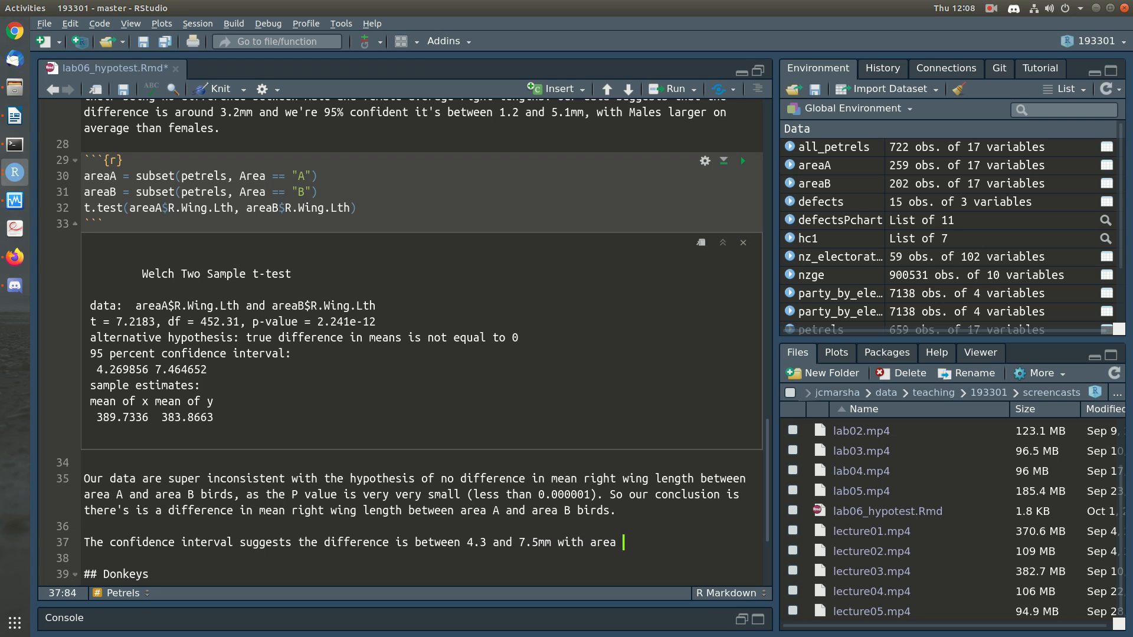
{"action": "type", "text": "A birds being larger."}
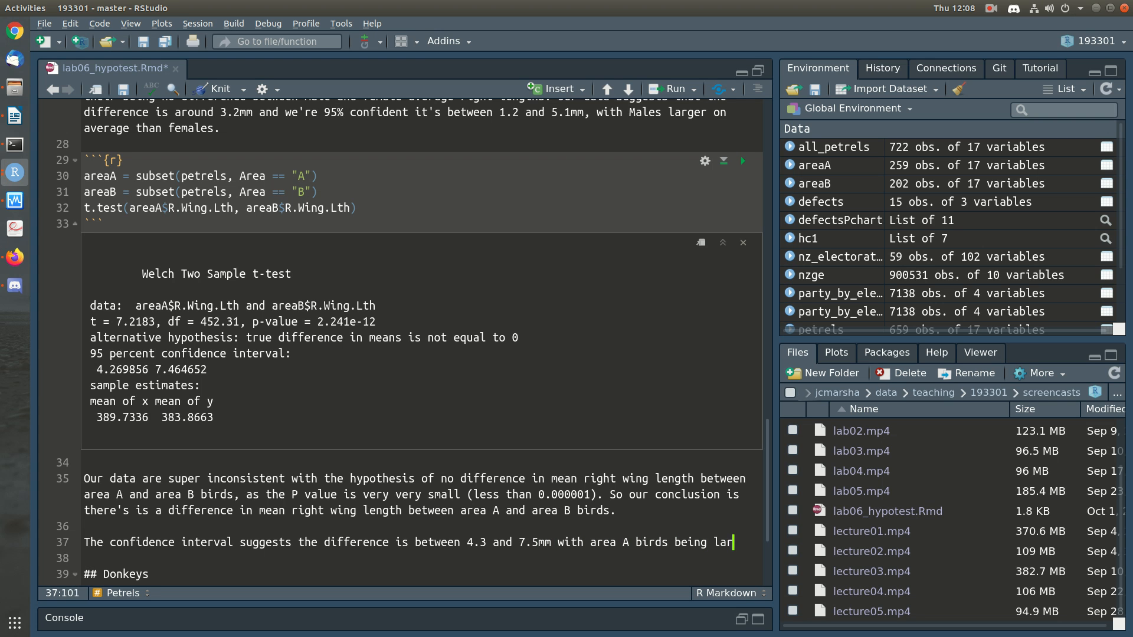
Step: Insert "we can be 95% confident" after "The confidence interval suggests" in the new paragraph
{"action": "key", "text": "Home"}
{"action": "key", "text": "Right"}
{"action": "key", "text": "Right"}
{"action": "key", "text": "Right"}
{"action": "key", "text": "Right"}
{"action": "key", "text": "Right"}
{"action": "key", "text": "Right"}
{"action": "key", "text": "Right"}
{"action": "key", "text": "Right"}
{"action": "key", "text": "Right"}
{"action": "key", "text": "Right"}
{"action": "key", "text": "Right"}
{"action": "key", "text": "Right"}
{"action": "key", "text": "Right"}
{"action": "key", "text": "Right"}
{"action": "key", "text": "Right"}
{"action": "key", "text": "Right"}
{"action": "key", "text": "Right"}
{"action": "key", "text": "Right"}
{"action": "key", "text": "Right"}
{"action": "key", "text": "Right"}
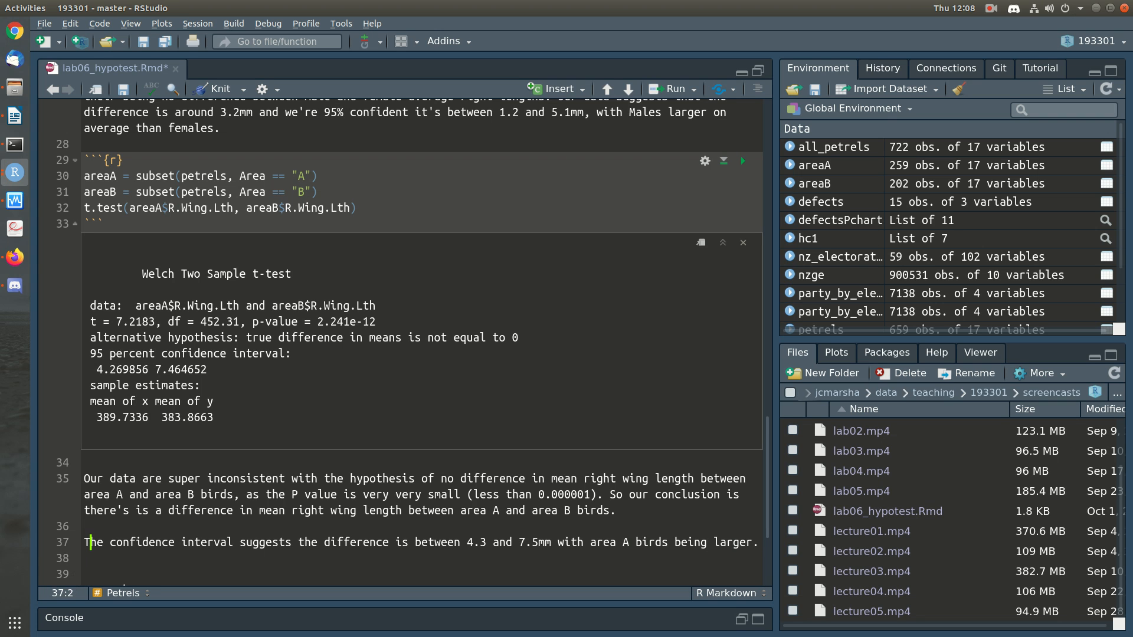
{"action": "key", "text": "Right"}
{"action": "key", "text": "Right"}
{"action": "key", "text": "Right"}
{"action": "key", "text": "Right"}
{"action": "key", "text": "Right"}
{"action": "key", "text": "Right"}
{"action": "key", "text": "Right"}
{"action": "key", "text": "Right"}
{"action": "key", "text": "Right"}
{"action": "key", "text": "Right"}
{"action": "key", "text": "Right"}
{"action": "key", "text": "Right"}
{"action": "key", "text": "Right"}
{"action": "key", "text": "Right"}
{"action": "key", "text": "Left"}
{"action": "key", "text": "Left"}
{"action": "key", "text": "Left"}
{"action": "key", "text": "Left"}
{"action": "key", "text": "Left"}
{"action": "key", "text": "Left"}
{"action": "key", "text": "Left"}
{"action": "key", "text": "Left"}
{"action": "key", "text": "Left"}
{"action": "key", "text": "Left"}
{"action": "key", "text": "Right"}
{"action": "key", "text": "Right"}
{"action": "key", "text": "Right"}
{"action": "key", "text": "Right"}
{"action": "key", "text": "Right"}
{"action": "key", "text": "Right"}
{"action": "key", "text": "Right"}
{"action": "key", "text": "Right"}
{"action": "type", "text": "we can be 9"}
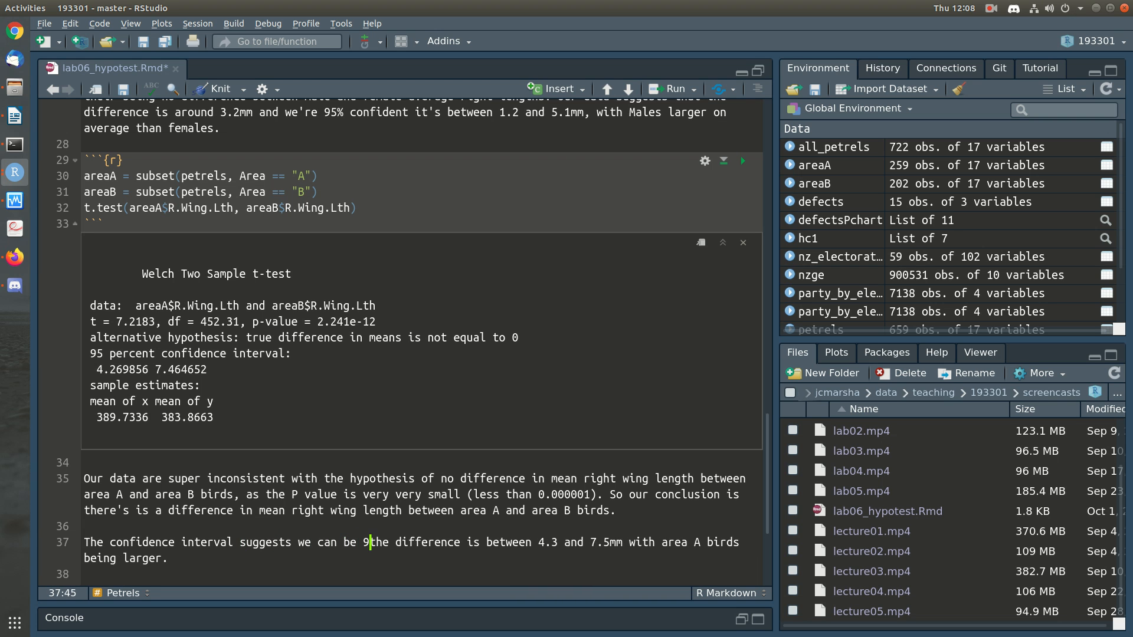
{"action": "type", "text": "5"}
{"action": "type", "text": "% confident"}
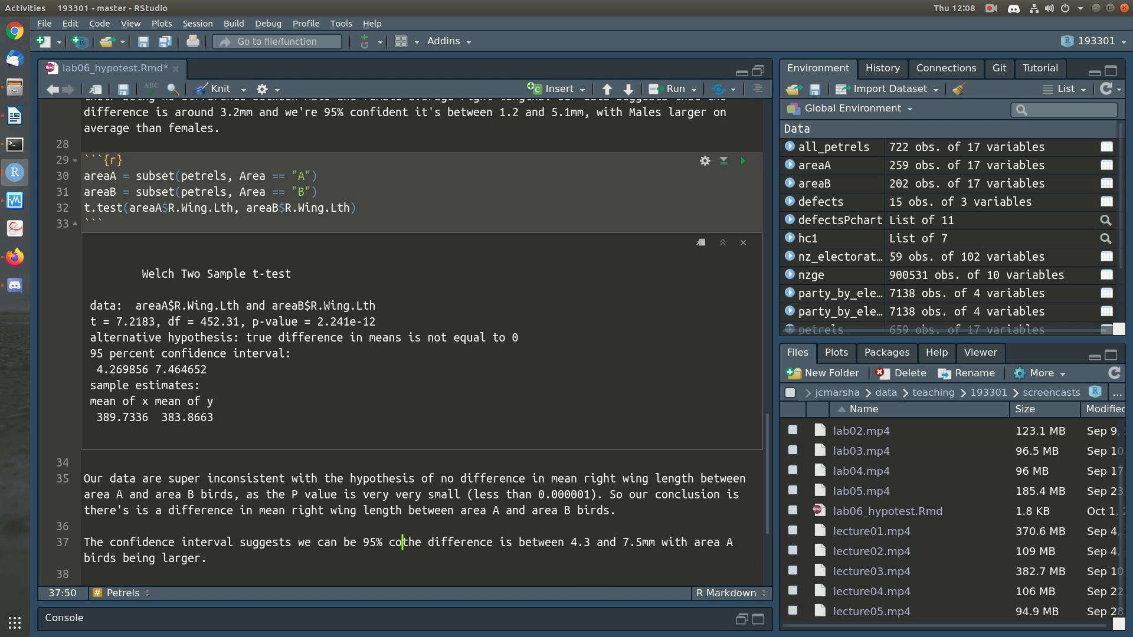
Step: Copy the area A and B t-test chunk to below the confidence interval paragraph, leaving a blank line before it
{"action": "key", "text": "Down"}
{"action": "key", "text": "Down"}
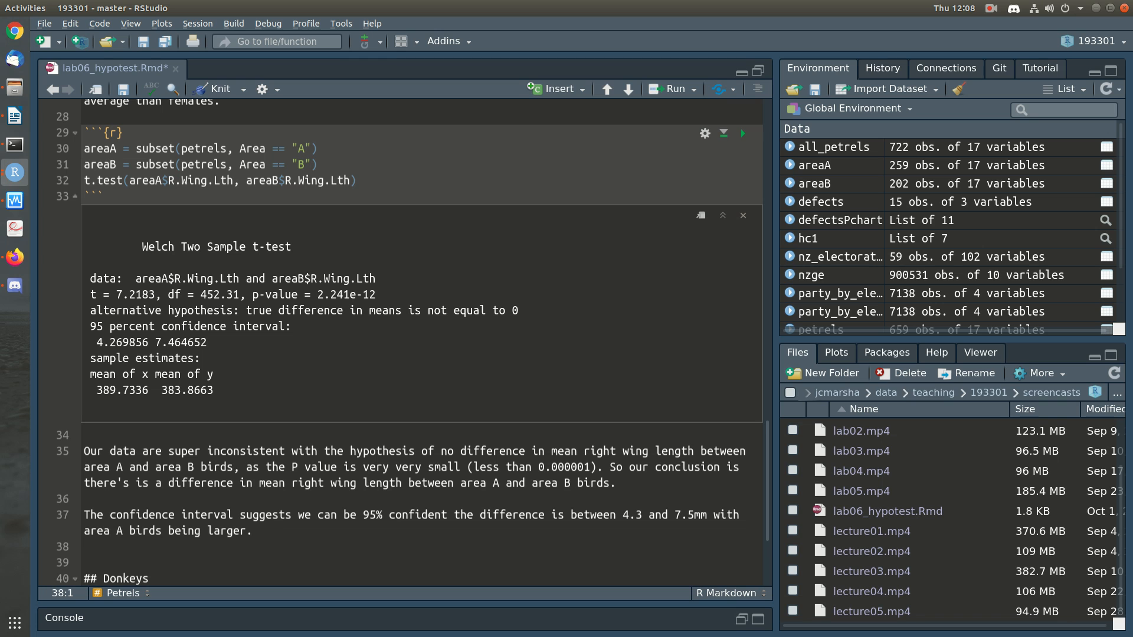
{"action": "key", "text": "Return"}
{"action": "key", "text": "Up"}
{"action": "left_click_drag", "start_coordinate": [85, 134], "coordinate": [76, 197]}
{"action": "key", "text": "shift+End"}
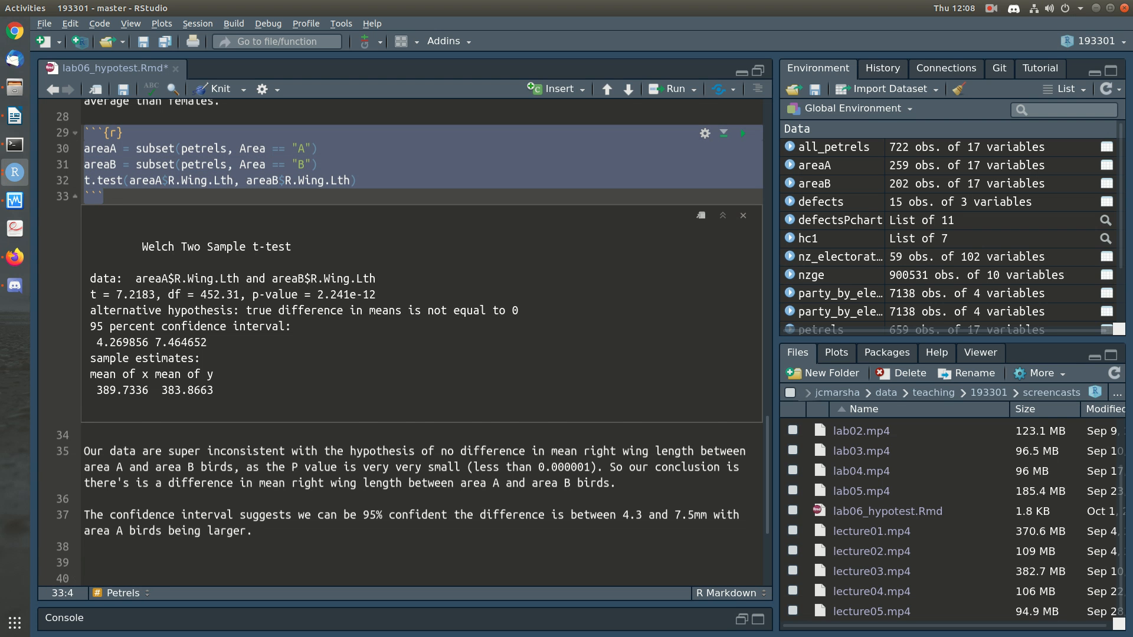
{"action": "key", "text": "ctrl+c"}
{"action": "left_click", "coordinate": [85, 547]}
{"action": "key", "text": "ctrl+v"}
{"action": "left_click", "coordinate": [253, 499]}
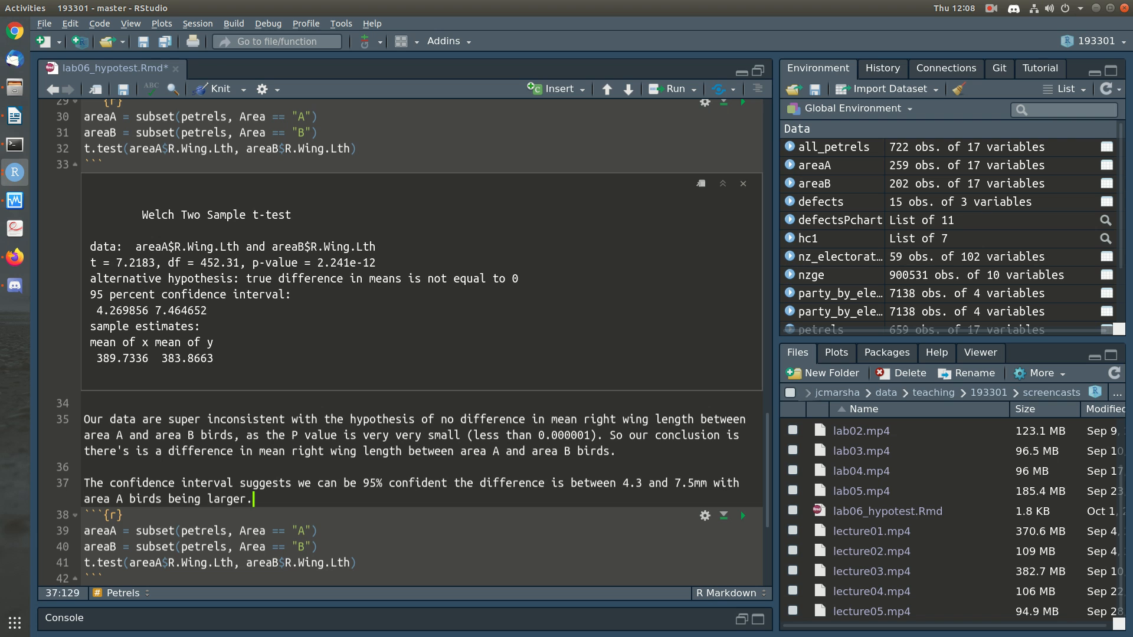
{"action": "key", "text": "Return"}
Step: Reduce the copied chunk's subsets to a single line, areaC = subset(petrels, Area == "C")
{"action": "left_click", "coordinate": [304, 562]}
{"action": "left_click", "coordinate": [319, 546]}
{"action": "key", "text": "Home"}
{"action": "key", "text": "shift+Down"}
{"action": "key", "text": "Delete"}
{"action": "key", "text": "BackSpace"}
{"action": "type", "text": "C"}
{"action": "key", "text": "End"}
{"action": "key", "text": "Left"}
{"action": "key", "text": "Left"}
{"action": "key", "text": "BackSpace"}
{"action": "type", "text": "C"}
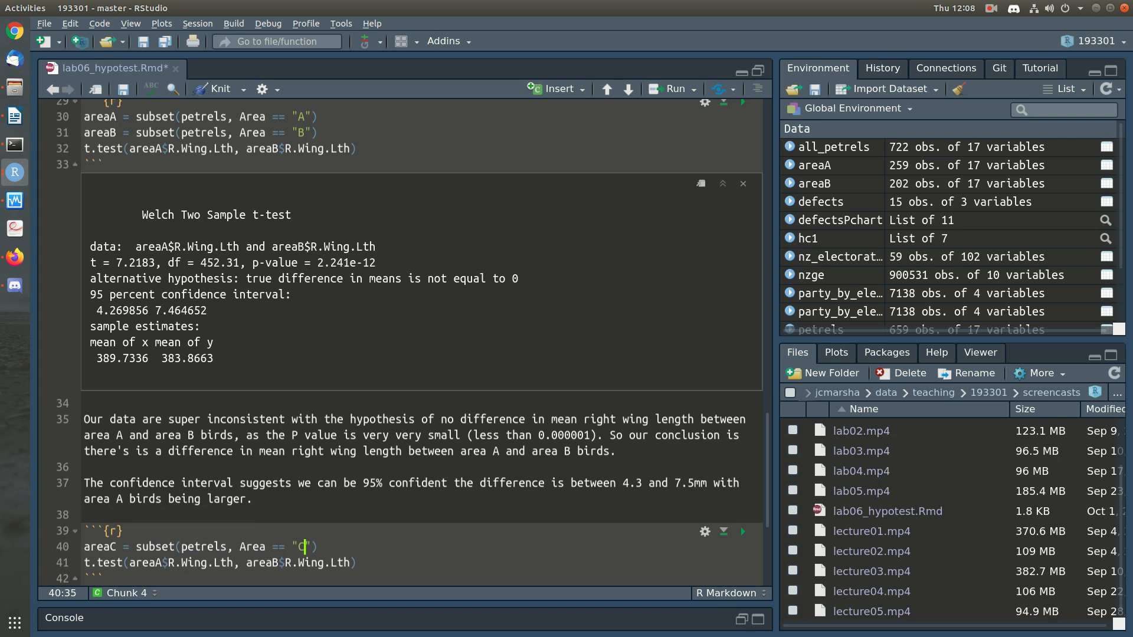
Step: Change the t-test's second argument to areaC$R.Wing.Lth, run the chunk, and place the cursor in the blank lines beneath it
{"action": "left_click_drag", "start_coordinate": [272, 563], "coordinate": [279, 563]}
{"action": "left_click", "coordinate": [742, 530]}
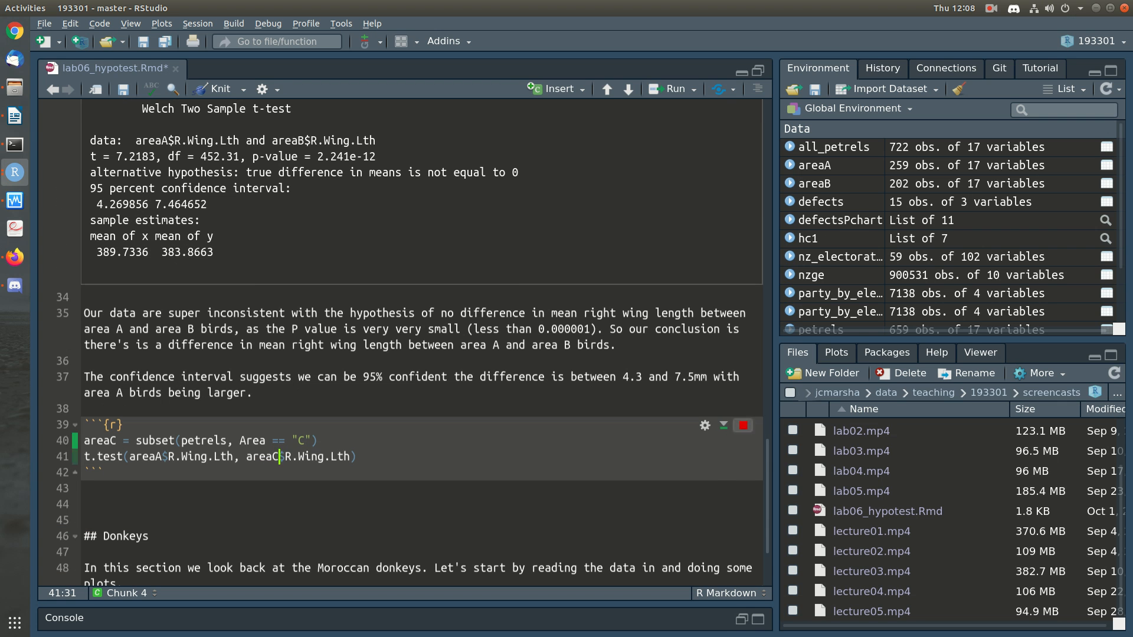
{"action": "left_click", "coordinate": [85, 463]}
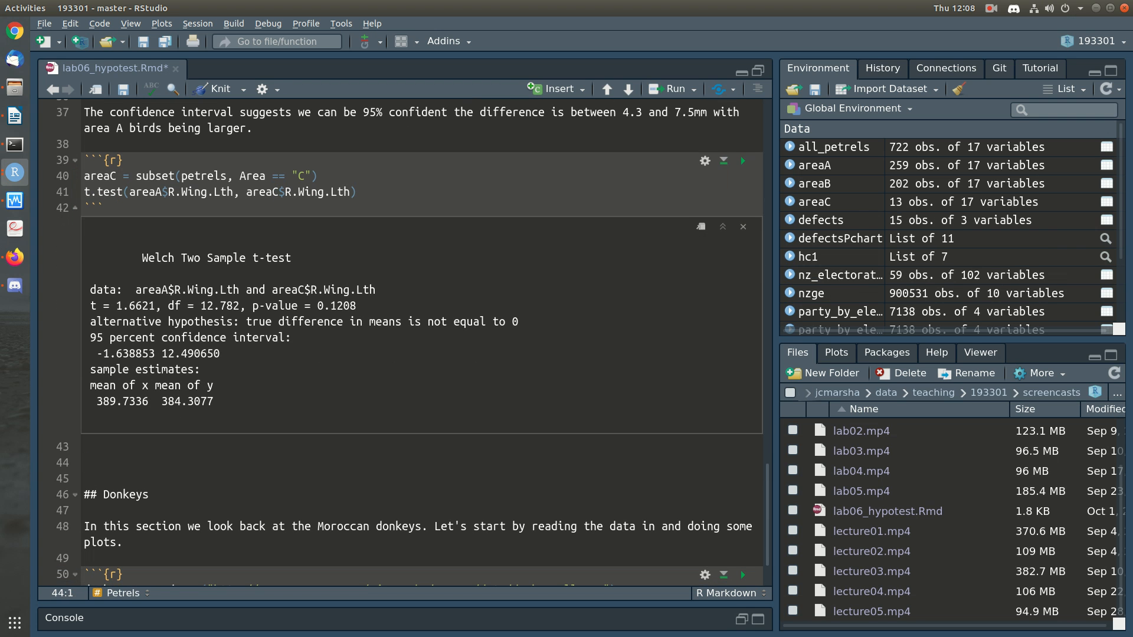
{"action": "type", "text": "There's"}
{"action": "key", "text": "shift+Home"}
{"action": "key", "text": "BackSpace"}
Step: Check the p-value of the area A versus C test and write "If there was no difference between area A and C birds" below it
{"action": "left_click_drag", "start_coordinate": [323, 306], "coordinate": [337, 306]}
{"action": "left_click", "coordinate": [343, 306]}
{"action": "type", "text": "If there was no difference betwen"}
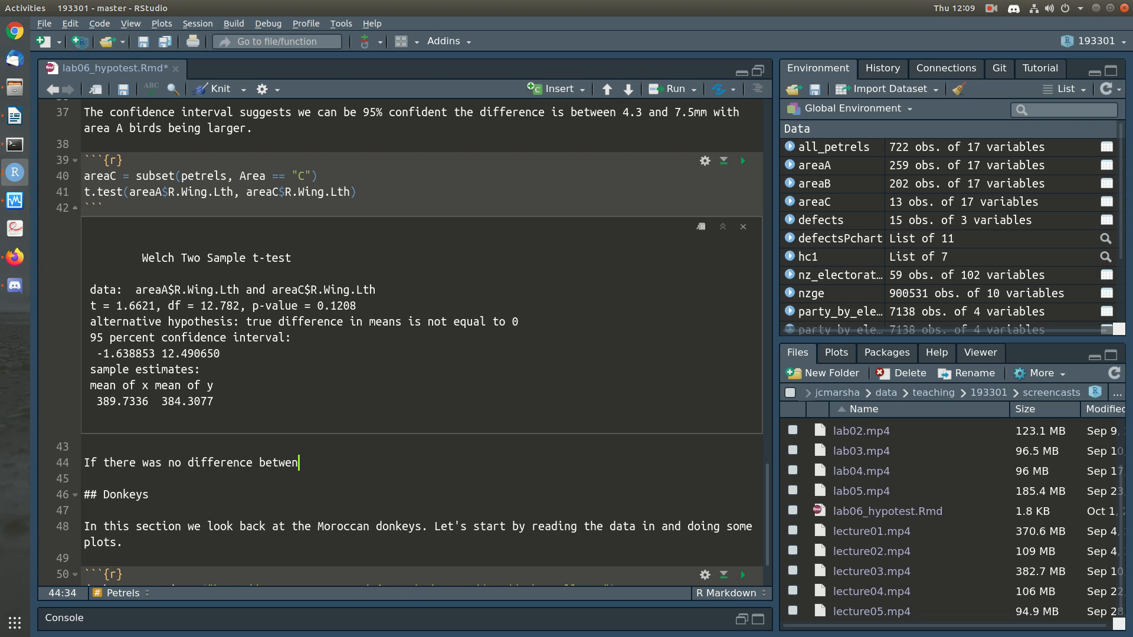
{"action": "key", "text": "BackSpace"}
{"action": "type", "text": "en area A and C birds "}
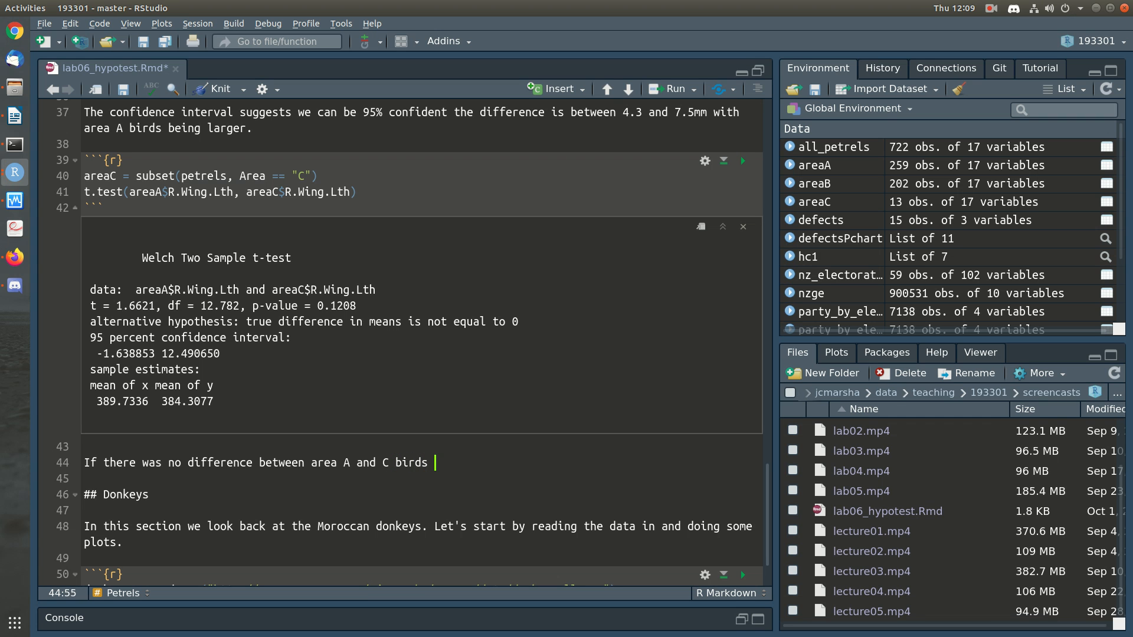
{"action": "type", "text": "in terms of average right wing length in the populatoin, we"}
Step: Continue the sentence with "in terms of average right wing length in the population," and begin the "we'd expect" clause
{"action": "key", "text": "BackSpace"}
{"action": "key", "text": "BackSpace"}
{"action": "key", "text": "BackSpace"}
{"action": "key", "text": "BackSpace"}
{"action": "key", "text": "BackSpace"}
{"action": "key", "text": "BackSpace"}
{"action": "key", "text": "BackSpace"}
{"action": "key", "text": "BackSpace"}
{"action": "type", "text": "a"}
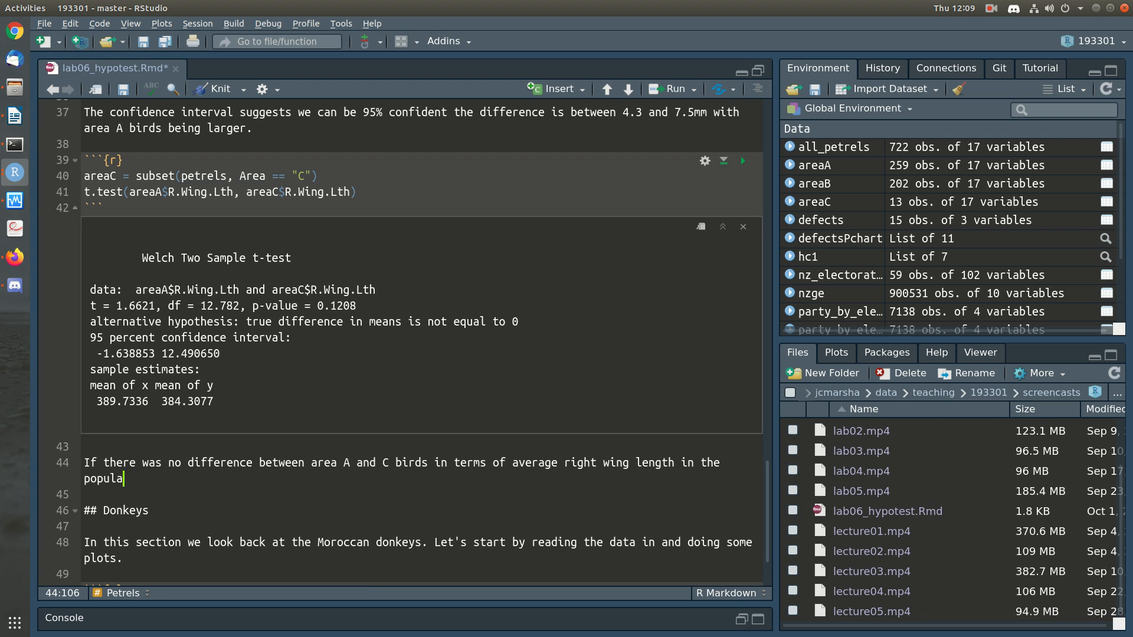
{"action": "type", "text": "tion, we'd expect to see a difference like in our data"}
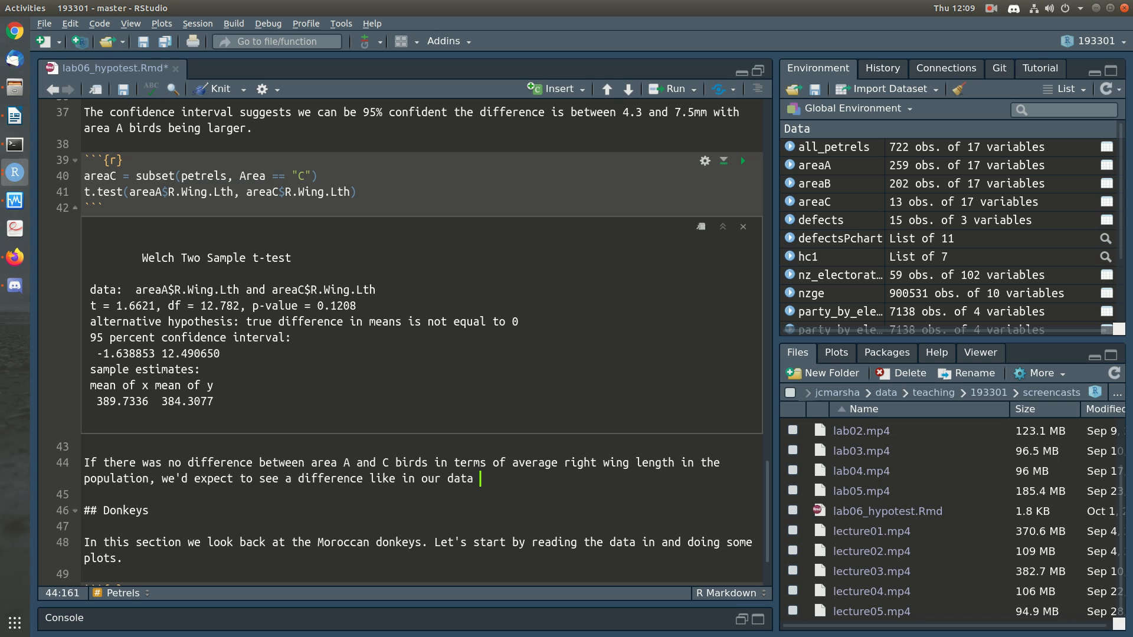
{"action": "type", "text": " about 12% of the time just due t"}
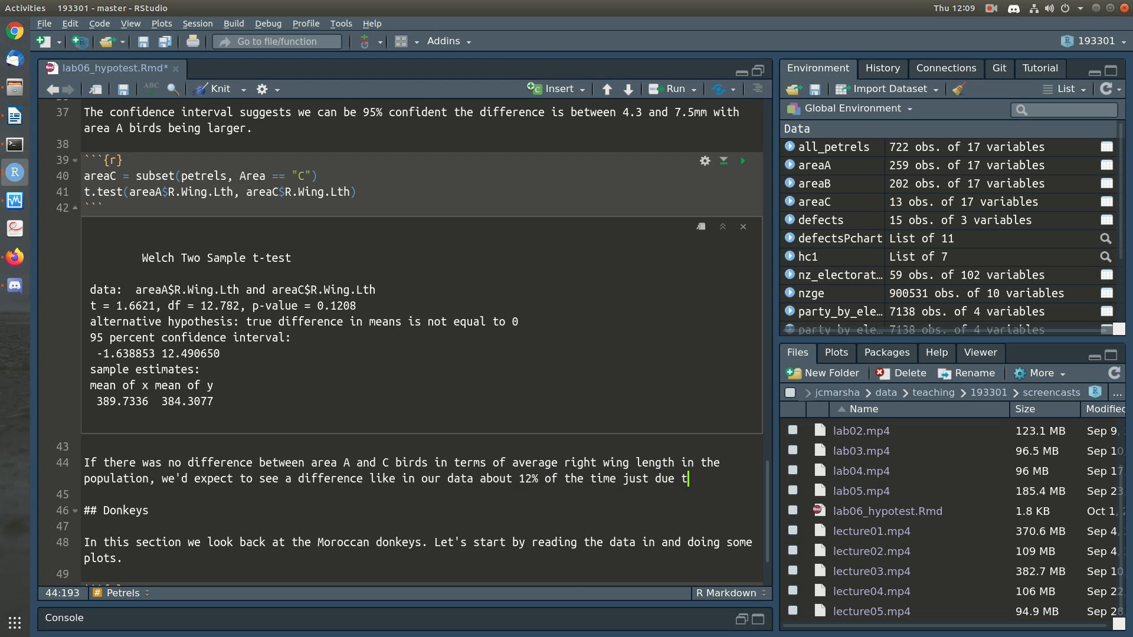
{"action": "type", "text": "o random sam"}
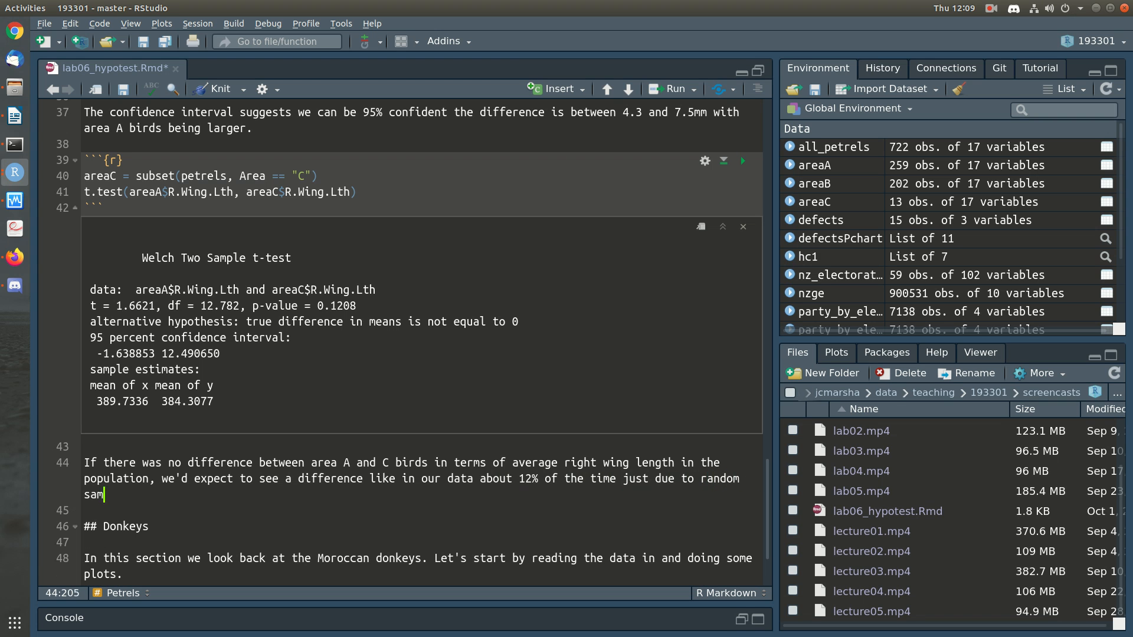
{"action": "type", "text": "pling. So our data are consistent with their"}
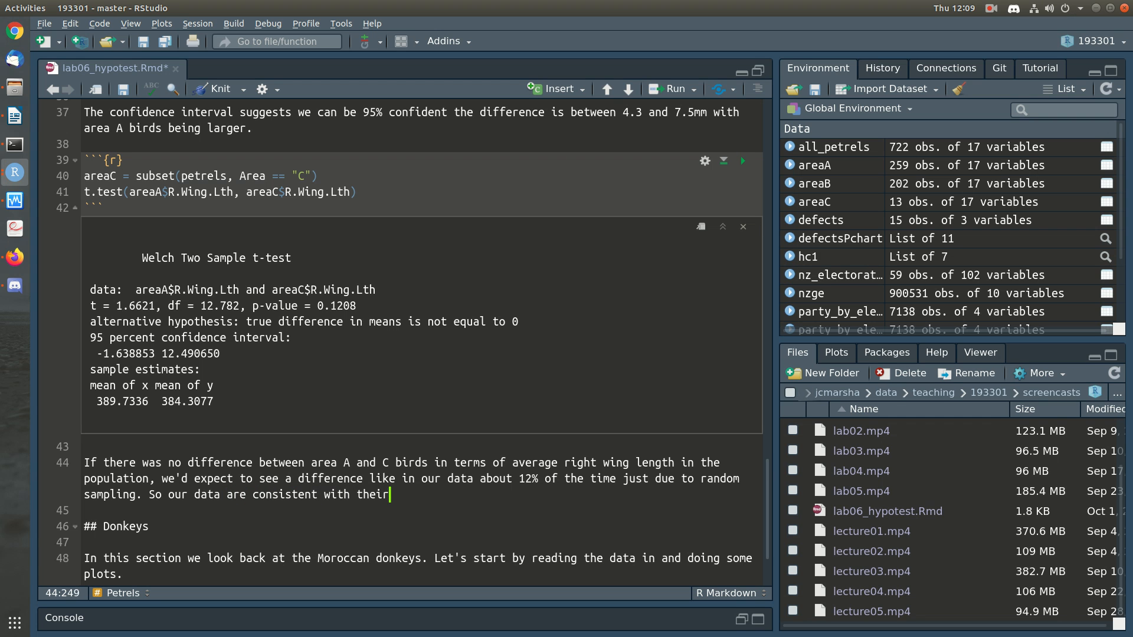
{"action": "type", "text": " being no differen"}
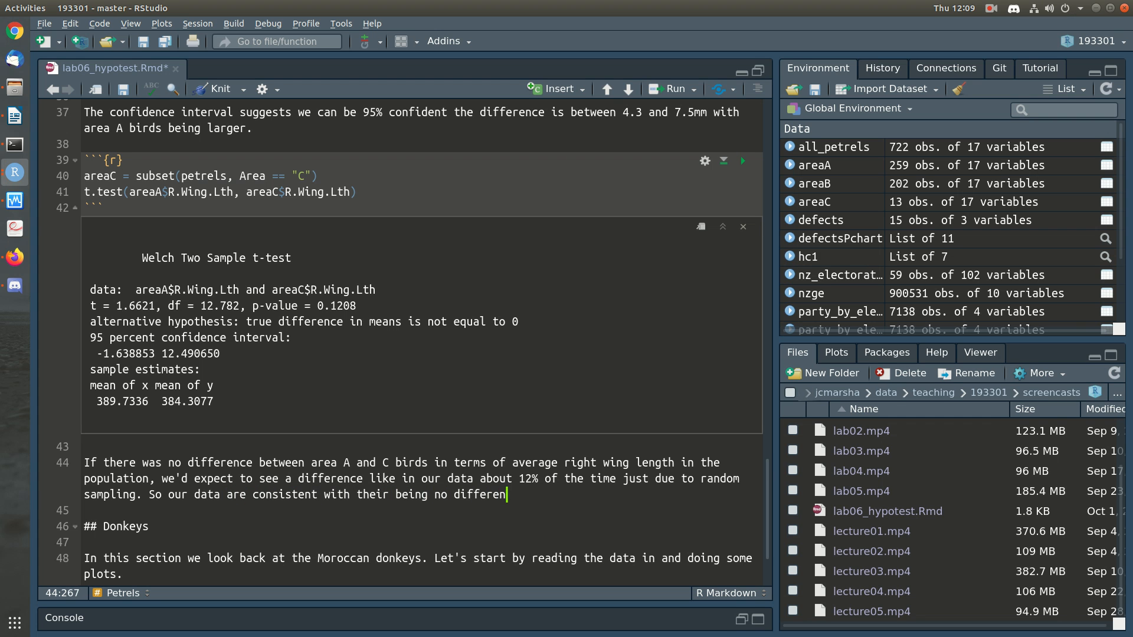
{"action": "type", "text": "ce between Area A and C birds."}
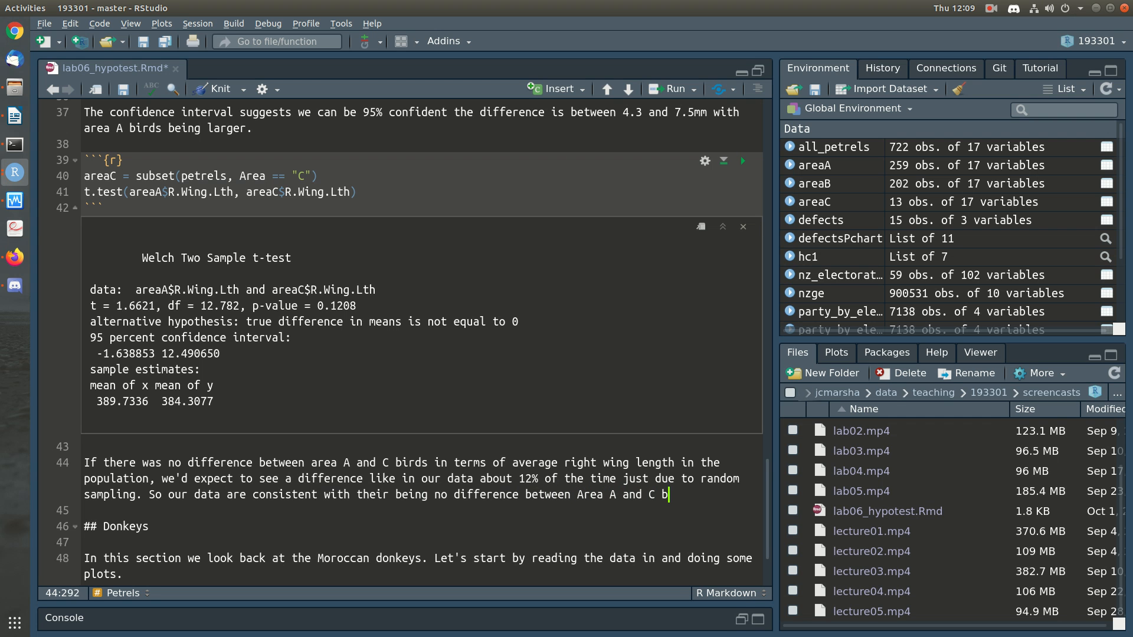
Step: Add a new paragraph starting "This is confirmed with the confidence interval, which says the difference (area A mean - area C mean)"
{"action": "key", "text": "Return"}
{"action": "key", "text": "Return"}
{"action": "type", "text": "This is confi"}
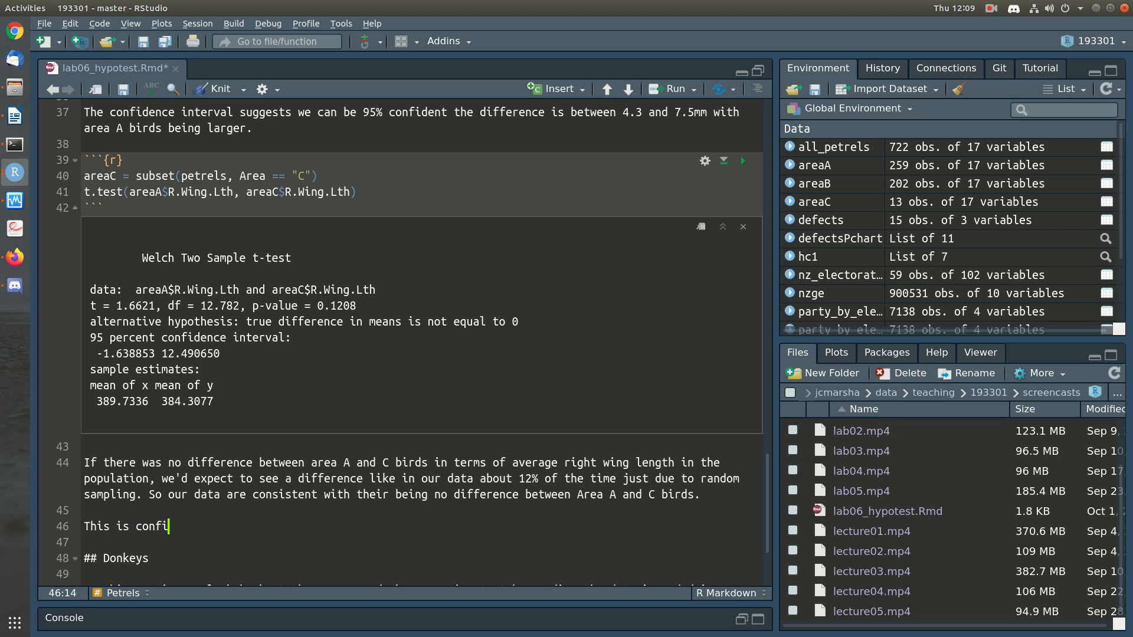
{"action": "type", "text": "rmed with the confid"}
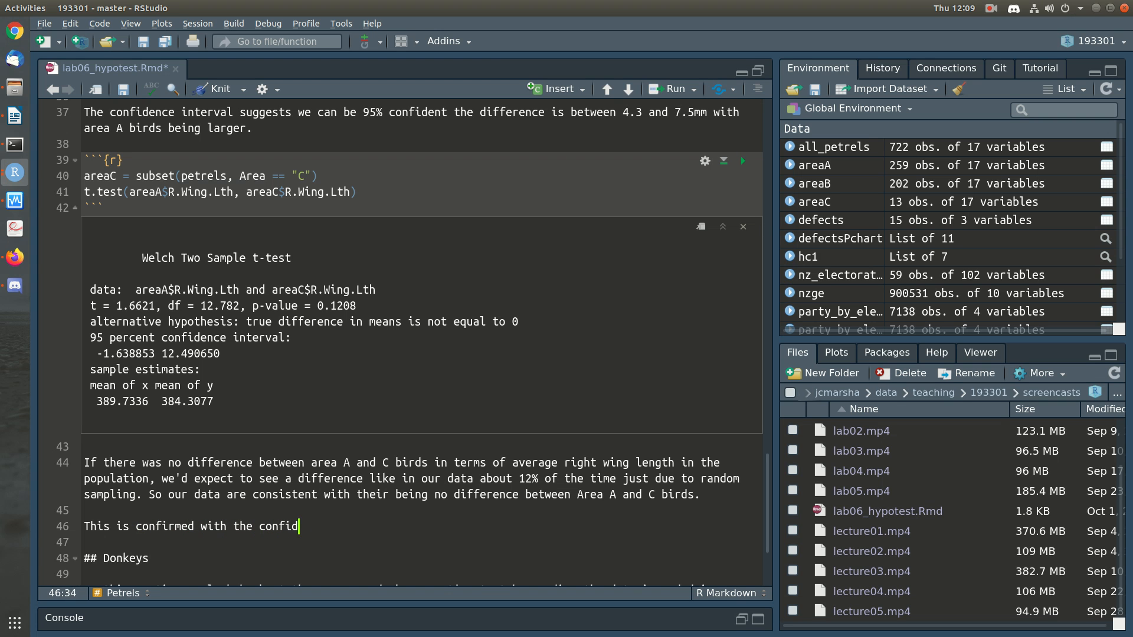
{"action": "type", "text": "ence interval, which says the difference (ar"}
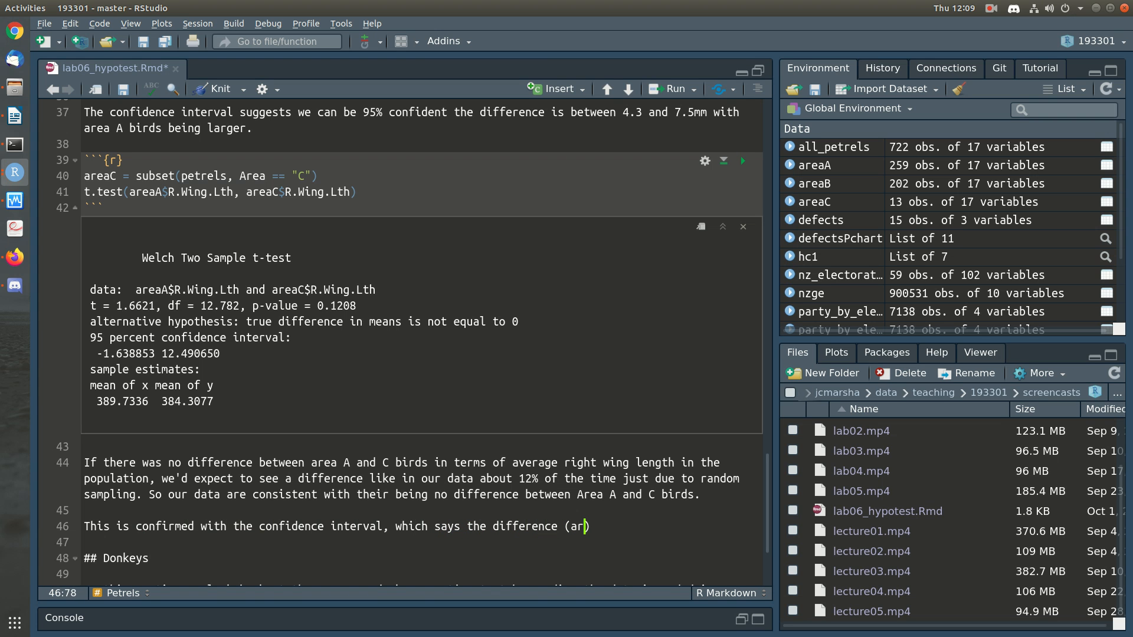
{"action": "type", "text": "ea A mean - area C mean) "}
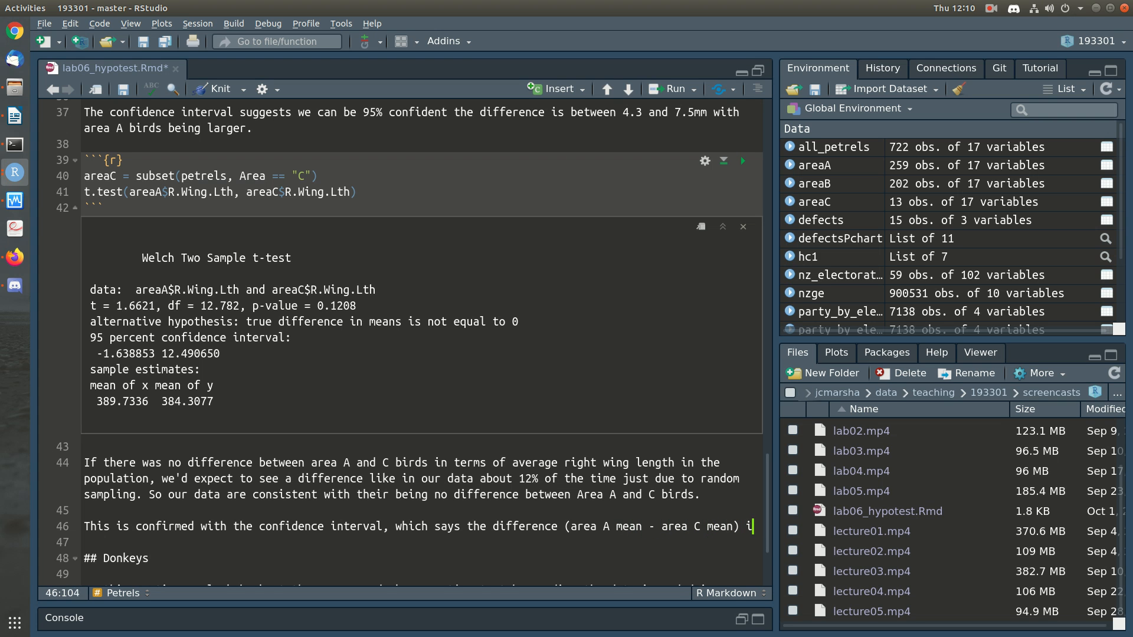
{"action": "type", "text": "is between -1"}
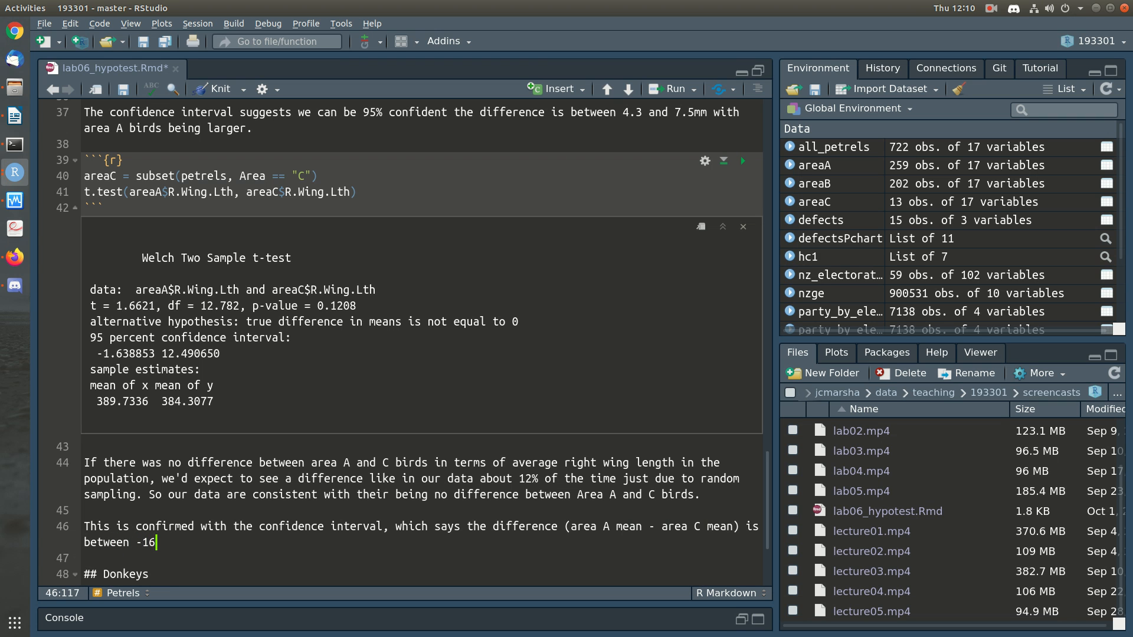
{"action": "type", "text": ".6mm and 12"}
{"action": "type", "text": ".5mm"}
{"action": "type", "text": ". 0mm (i.e. no "}
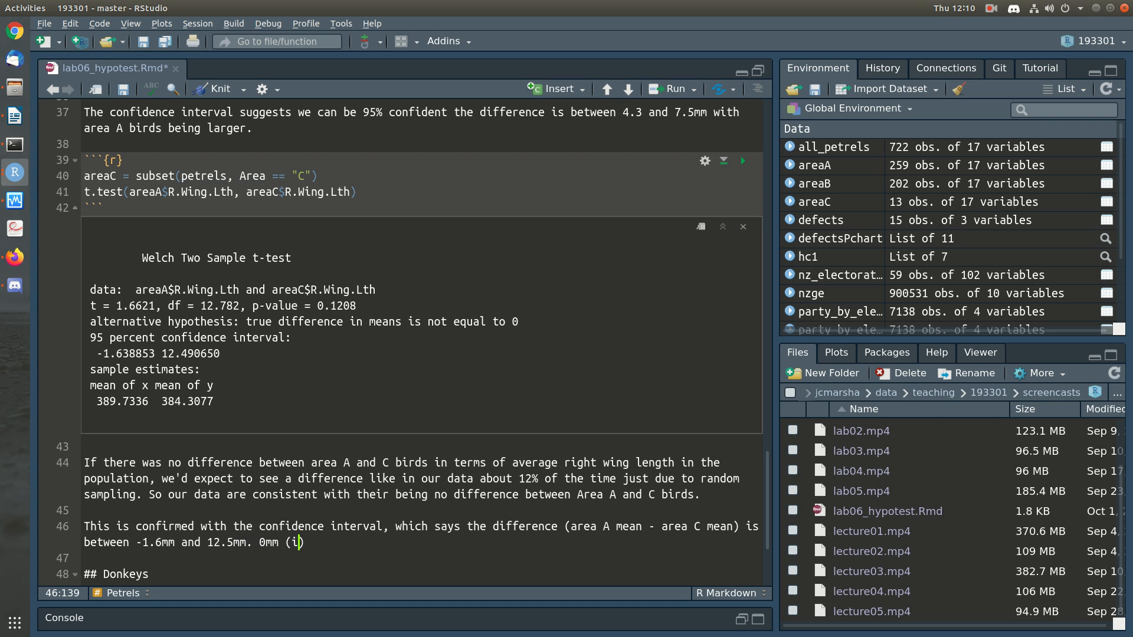
{"action": "type", "text": "difference) is an option"}
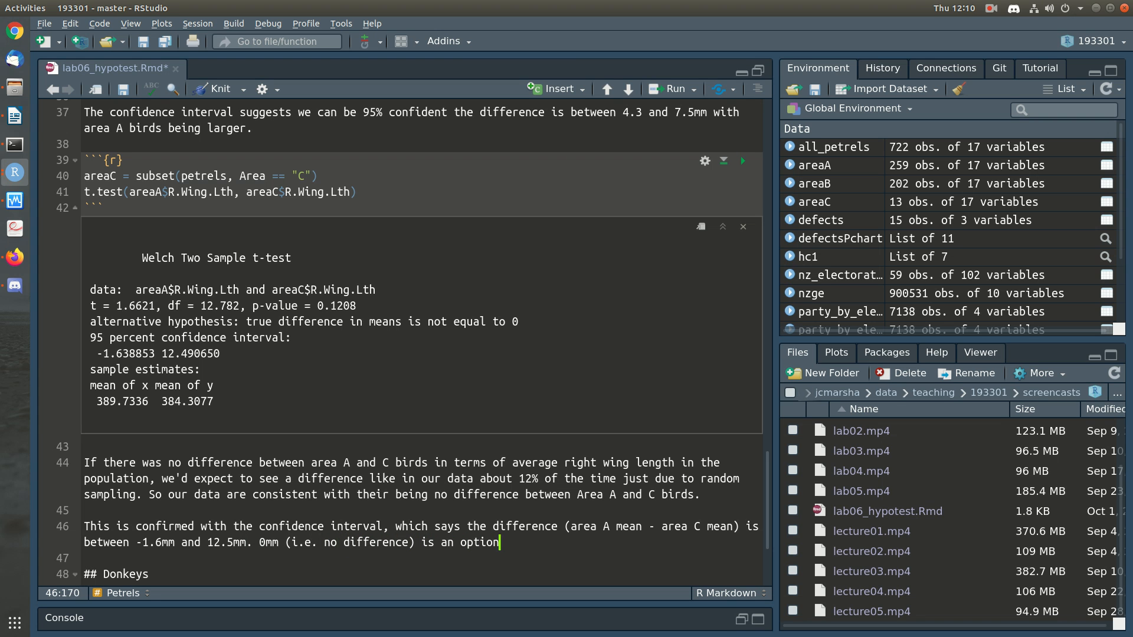
{"action": "type", "text": "!"}
Step: Copy the area A versus C t-test code chunk and paste it below the confidence interval paragraph
{"action": "key", "text": "Down"}
{"action": "key", "text": "Return"}
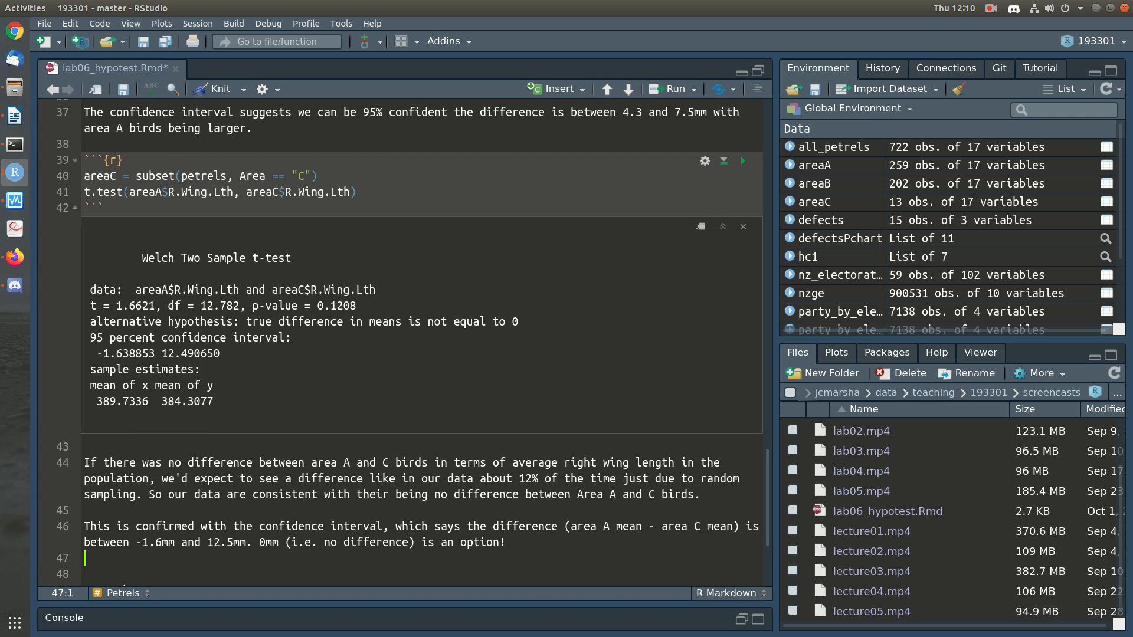
{"action": "scroll", "coordinate": [413, 343], "scroll_direction": "up", "scroll_amount": 2}
{"action": "scroll", "coordinate": [413, 342], "scroll_direction": "up", "scroll_amount": 1}
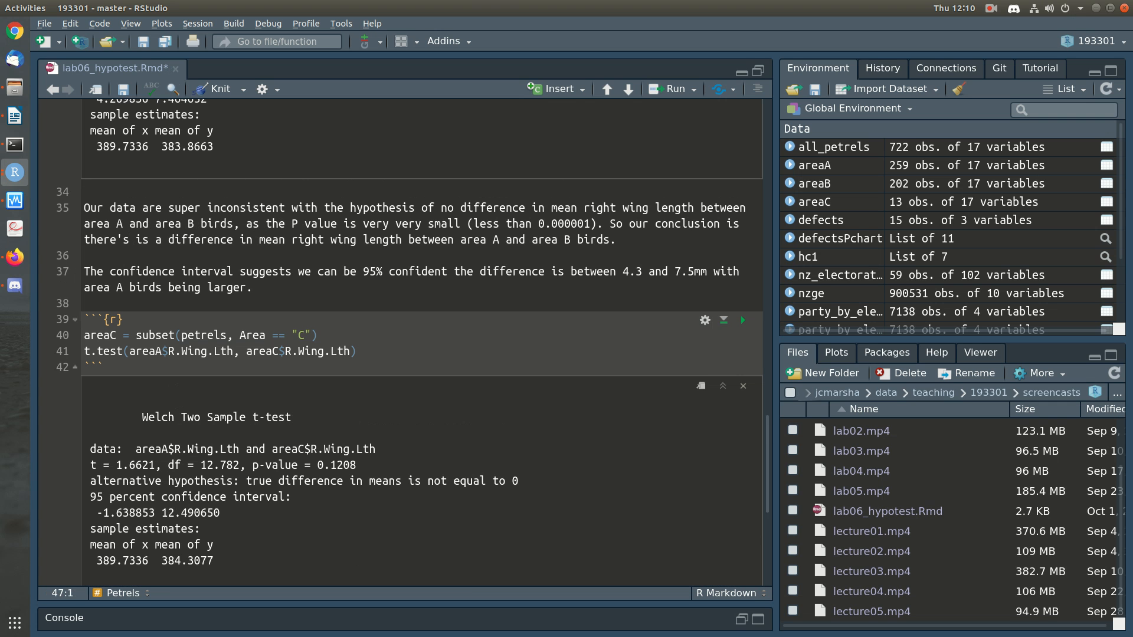
{"action": "scroll", "coordinate": [413, 343], "scroll_direction": "down", "scroll_amount": 1}
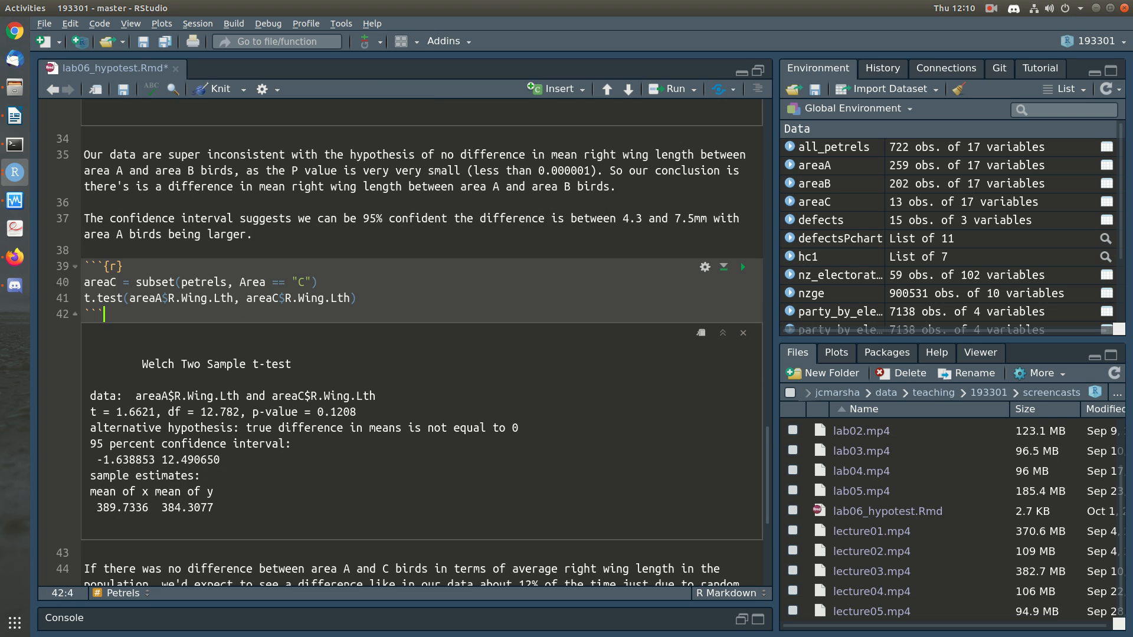
{"action": "left_click_drag", "start_coordinate": [105, 314], "coordinate": [84, 266]}
{"action": "key", "text": "ctrl+c"}
{"action": "scroll", "coordinate": [413, 342], "scroll_direction": "down", "scroll_amount": 5}
{"action": "left_click", "coordinate": [86, 388]}
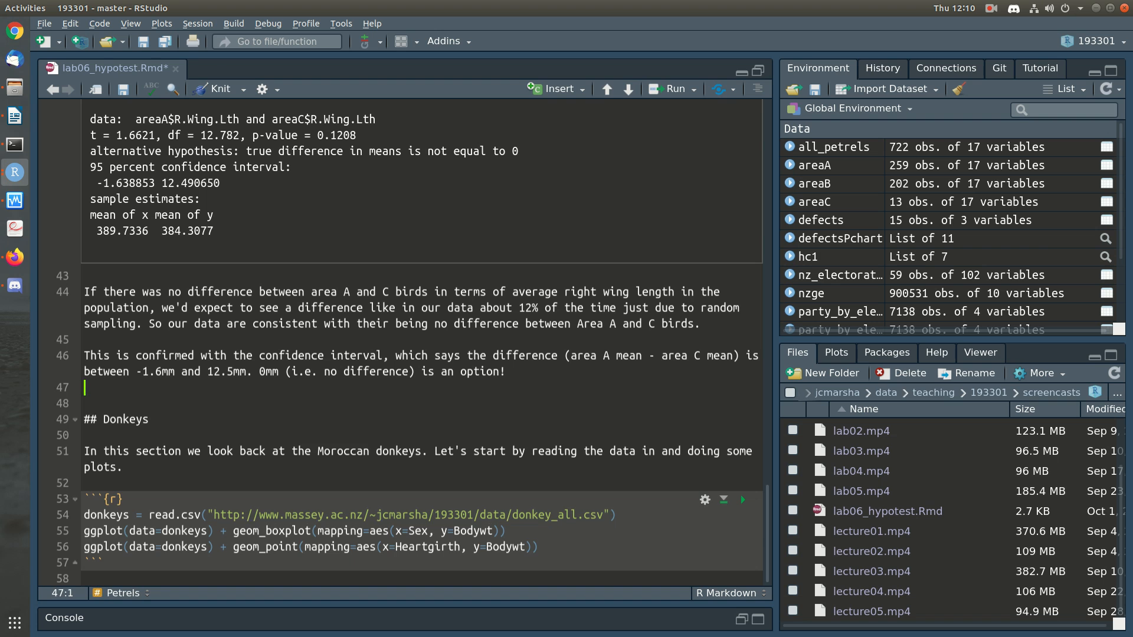
{"action": "key", "text": "ctrl+v"}
{"action": "key", "text": "Home"}
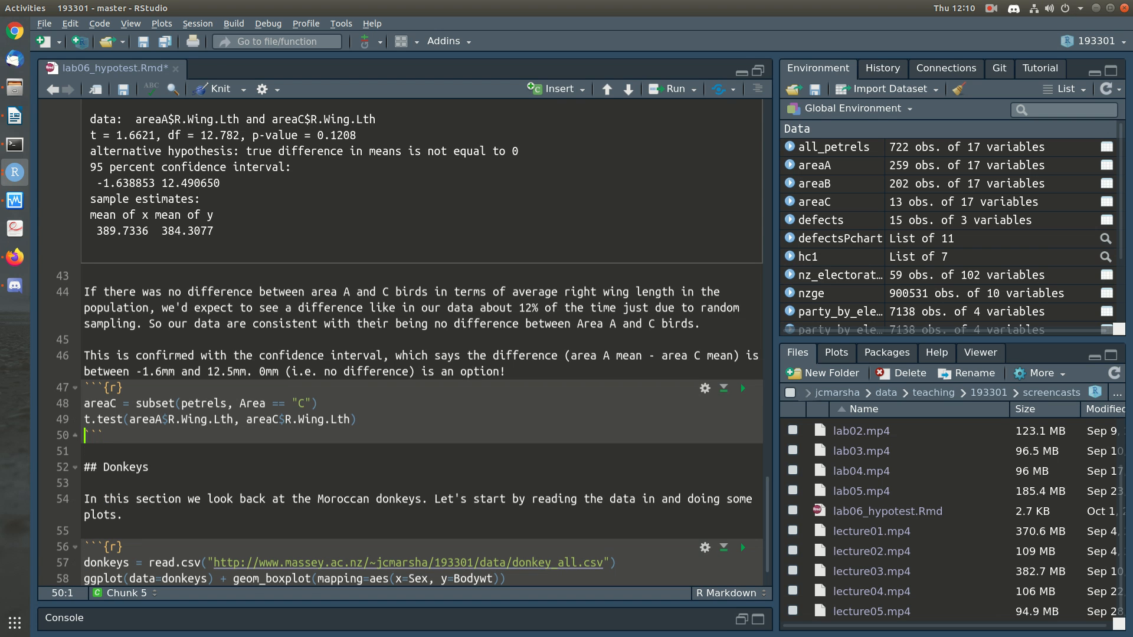
Step: Separate the pasted chunk with a blank line, delete its areaC subset line and save the document
{"action": "key", "text": "Return"}
{"action": "key", "text": "Down"}
{"action": "key", "text": "shift+Down"}
{"action": "key", "text": "Delete"}
{"action": "key", "text": "ctrl+s"}
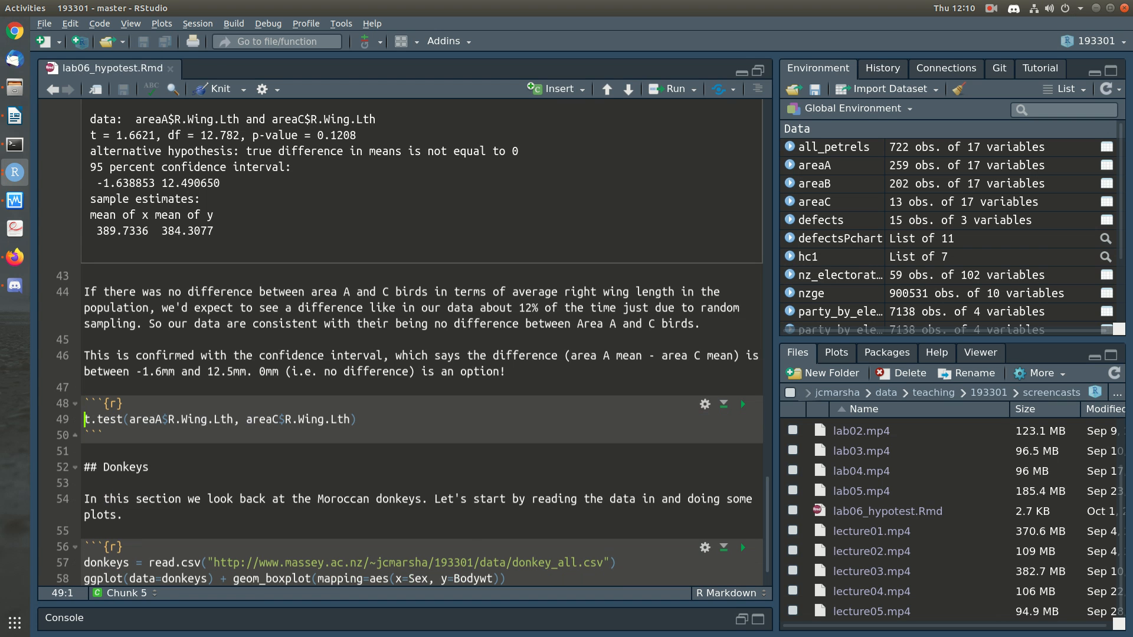
Step: Change the first sample in the pasted t.test call to areaB, save the document and run the chunk
{"action": "key", "text": "Right"}
{"action": "key", "text": "Right"}
{"action": "key", "text": "Right"}
{"action": "key", "text": "Right"}
{"action": "key", "text": "Right"}
{"action": "key", "text": "Right"}
{"action": "key", "text": "Right"}
{"action": "key", "text": "Right"}
{"action": "key", "text": "Right"}
{"action": "key", "text": "Right"}
{"action": "key", "text": "BackSpace"}
{"action": "type", "text": "B"}
{"action": "key", "text": "ctrl+s"}
{"action": "scroll", "coordinate": [413, 342], "scroll_direction": "up", "scroll_amount": 9}
{"action": "scroll", "coordinate": [742, 409], "scroll_direction": "up", "scroll_amount": 3}
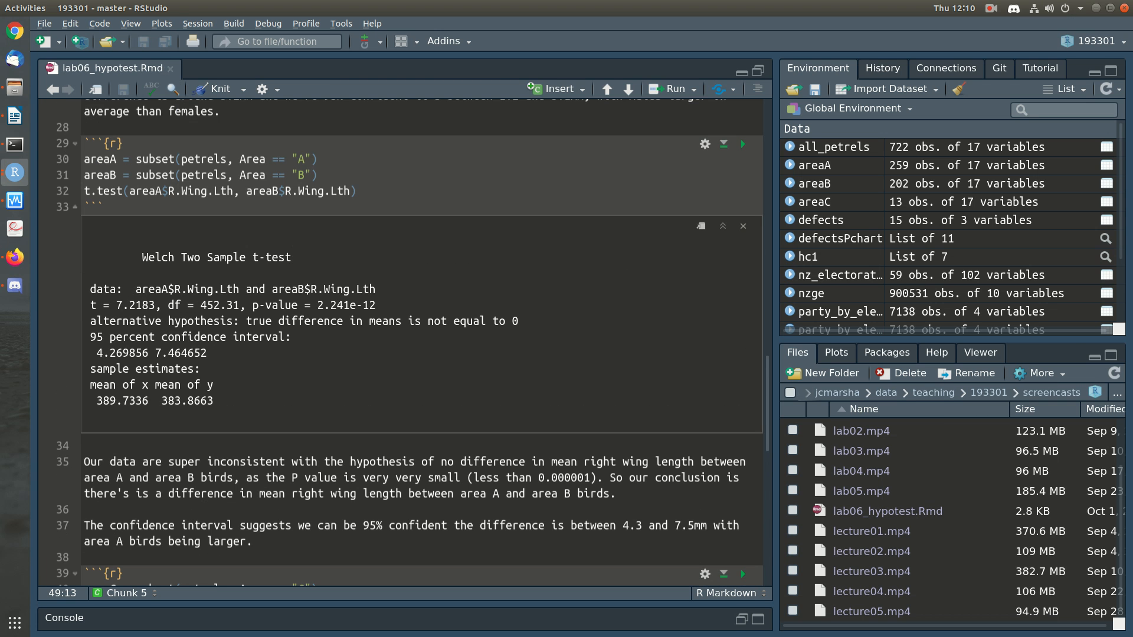
{"action": "scroll", "coordinate": [741, 569], "scroll_direction": "down", "scroll_amount": 10}
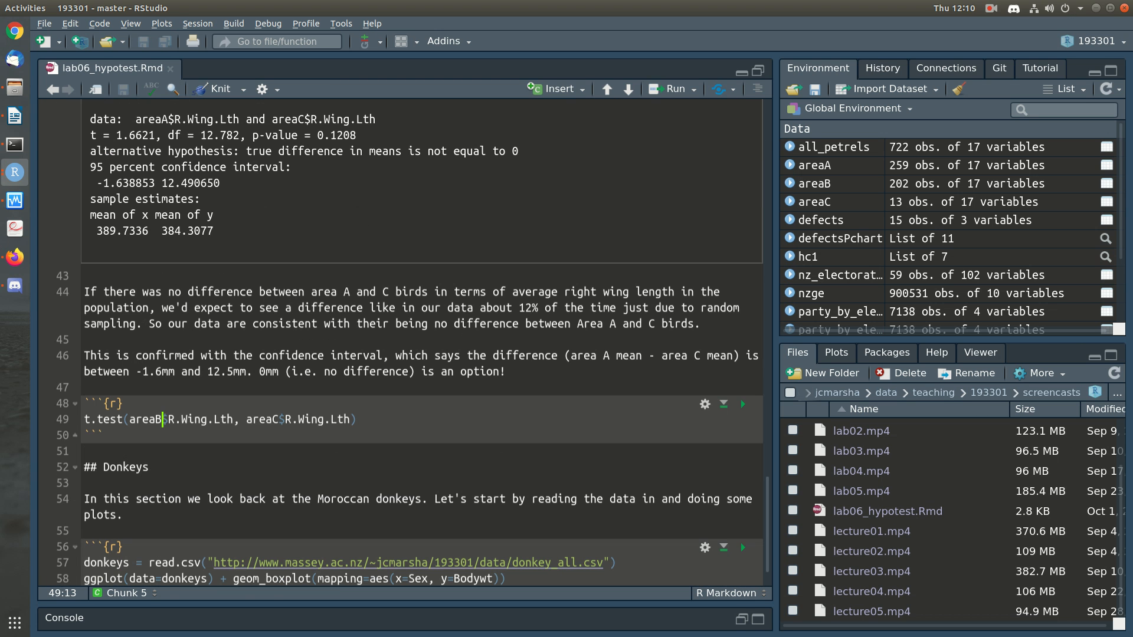
{"action": "left_click", "coordinate": [743, 405]}
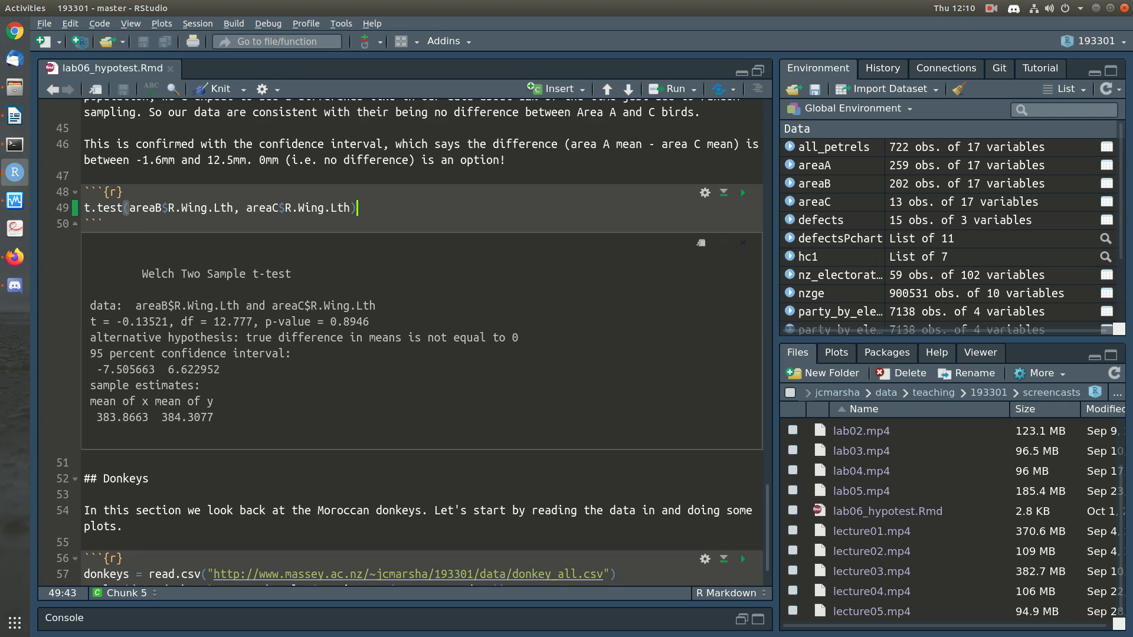
Step: Add blank lines below the area B versus C test output and check its p-value
{"action": "key", "text": "Down"}
{"action": "key", "text": "Down"}
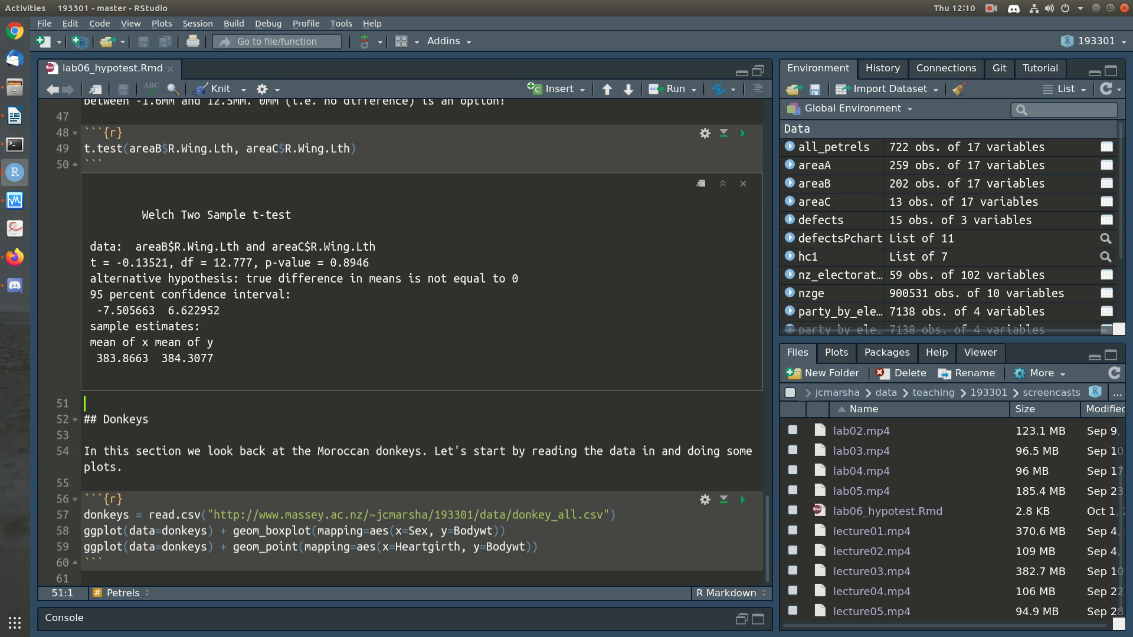
{"action": "key", "text": "Return"}
{"action": "key", "text": "Up"}
{"action": "key", "text": "Return"}
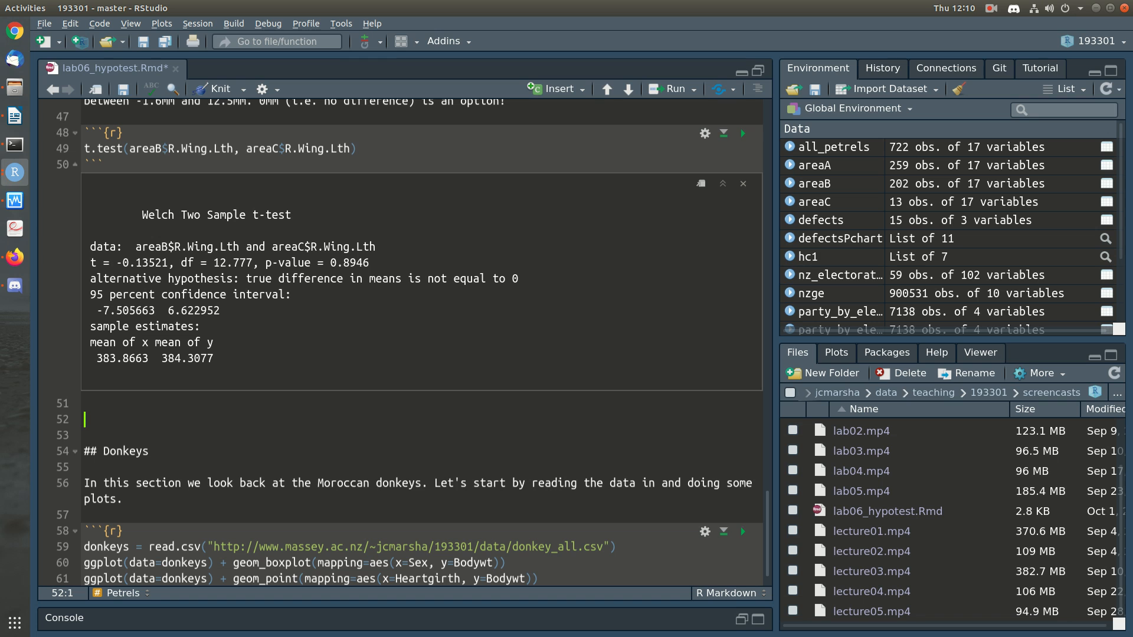
{"action": "left_click_drag", "start_coordinate": [324, 263], "coordinate": [370, 263]}
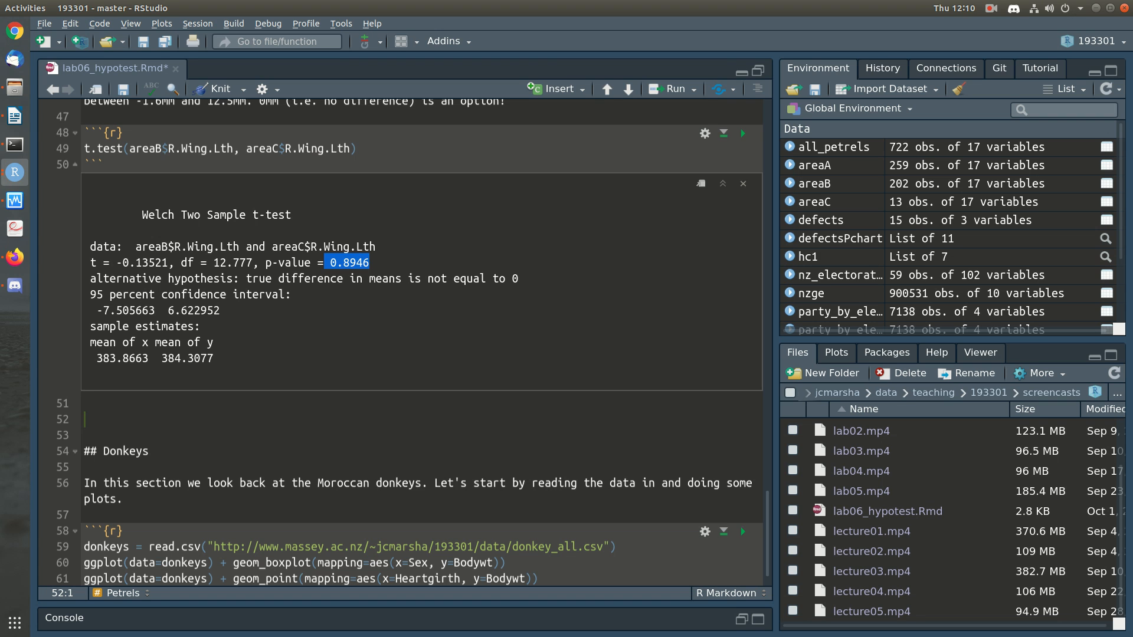
{"action": "left_click", "coordinate": [84, 403]}
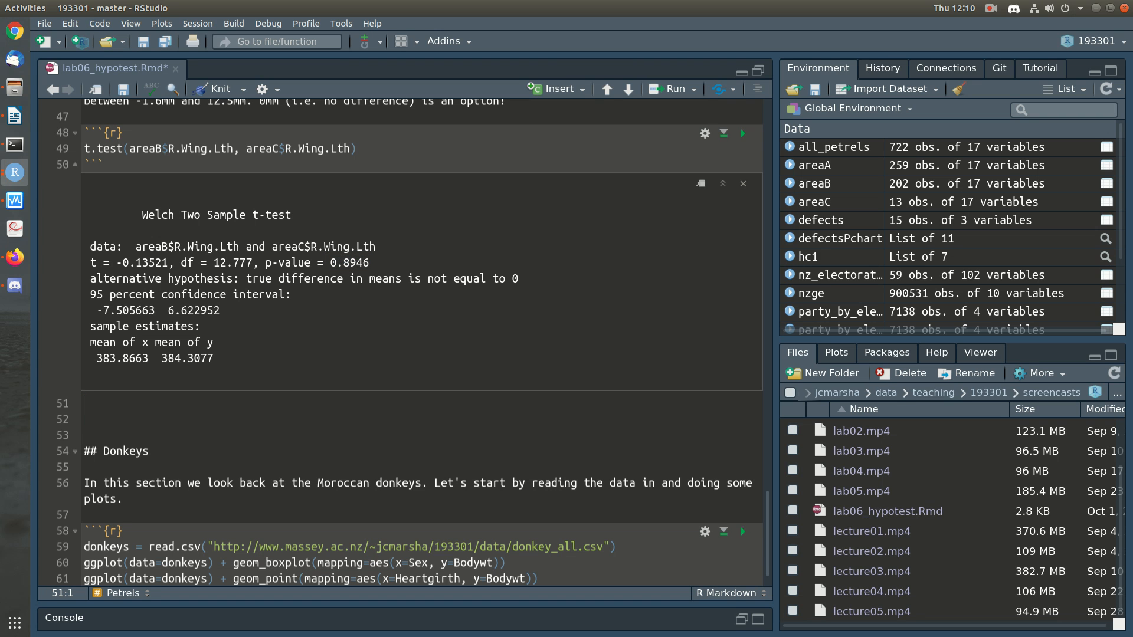
{"action": "key", "text": "Return"}
{"action": "scroll", "coordinate": [413, 343], "scroll_direction": "up", "scroll_amount": 2}
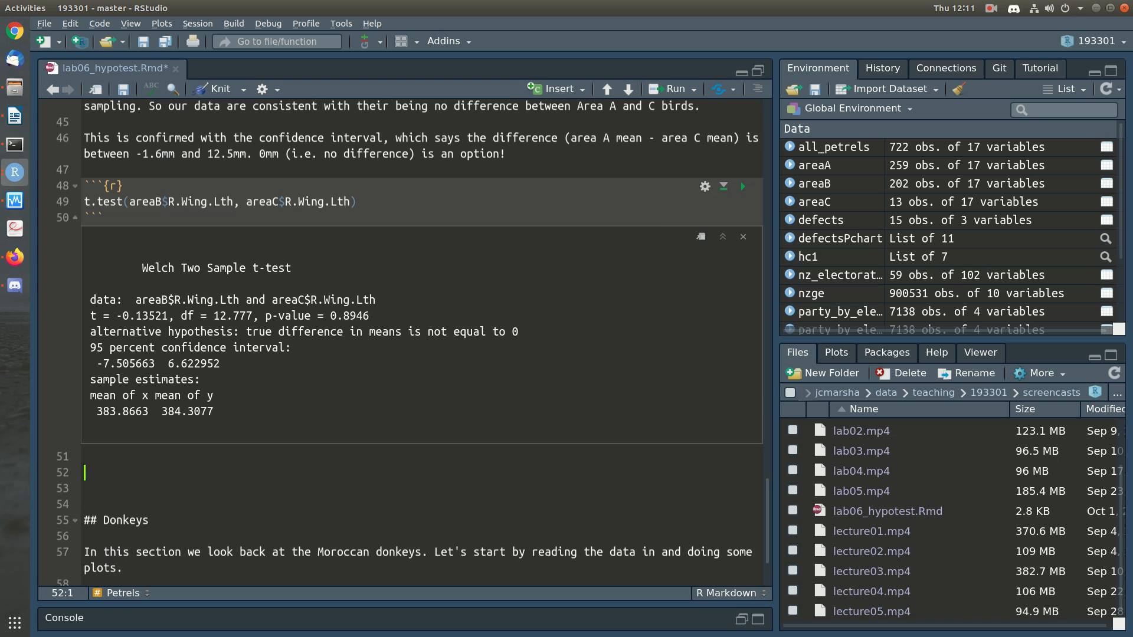
Step: Below the area B versus C output, write "Our data are consistent with the sort of random"
{"action": "type", "text": "Our data rare"}
{"action": "key", "text": "BackSpace"}
{"action": "key", "text": "BackSpace"}
{"action": "key", "text": "BackSpace"}
{"action": "key", "text": "BackSpace"}
{"action": "type", "text": "are cosni"}
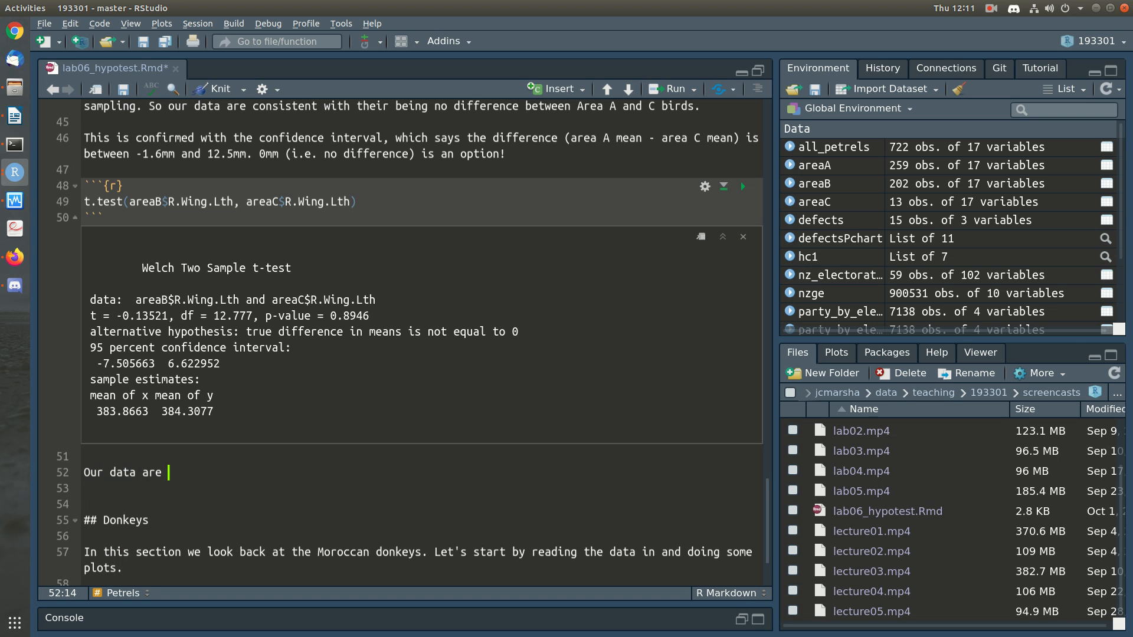
{"action": "key", "text": "BackSpace"}
{"action": "key", "text": "BackSpace"}
{"action": "key", "text": "BackSpace"}
{"action": "type", "text": "nsistent with the sort of random "}
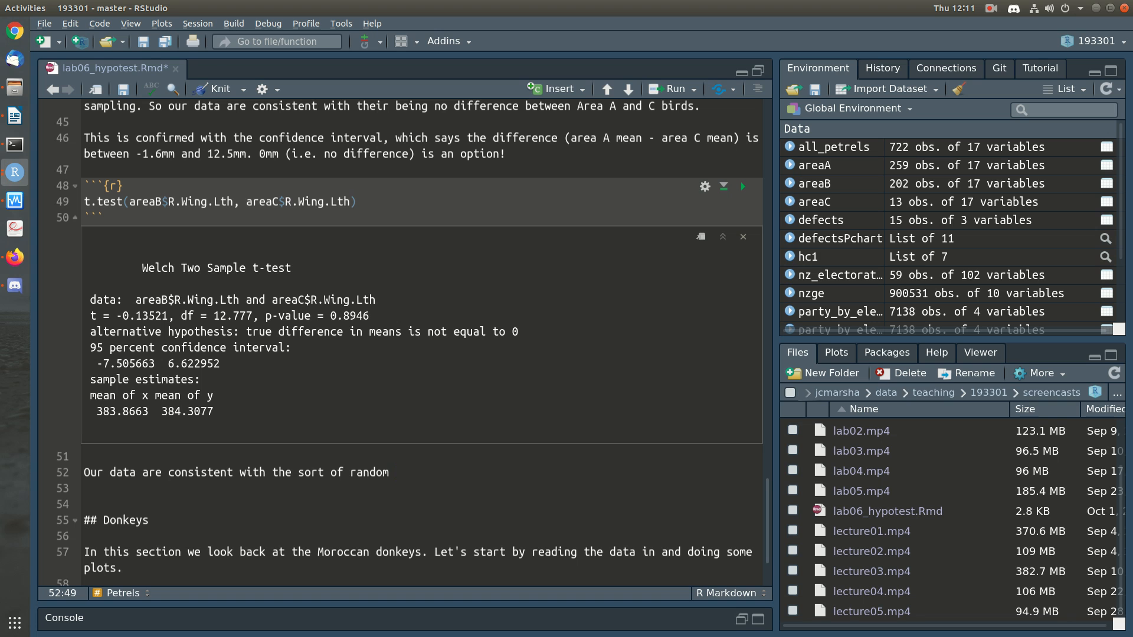
{"action": "type", "text": "variation we'd expect if "}
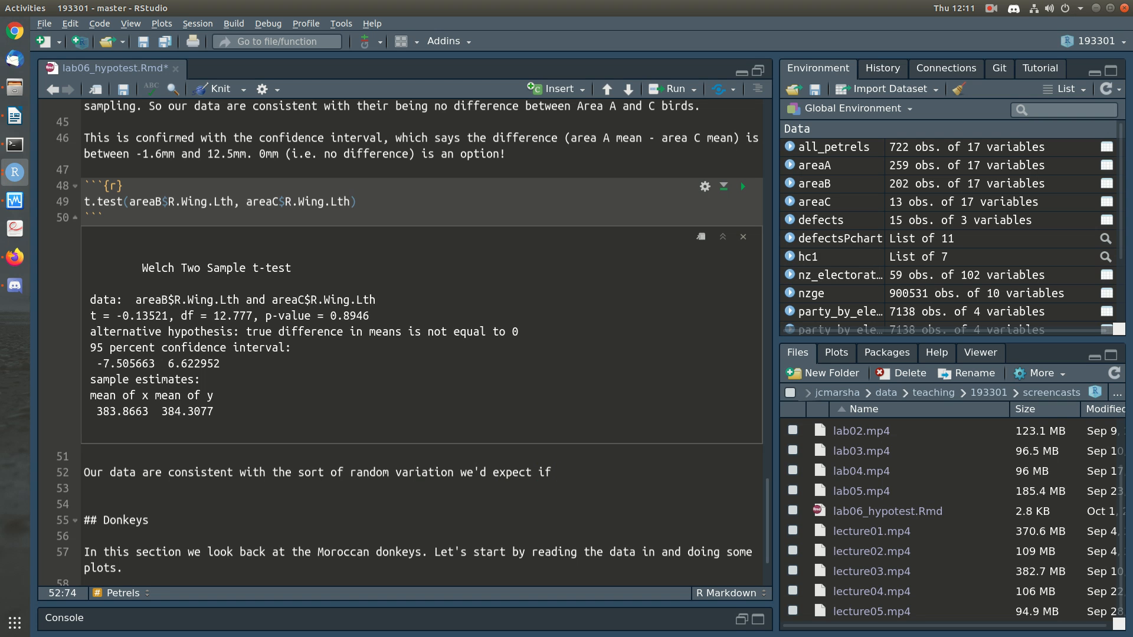
{"action": "type", "text": "due to sampling "}
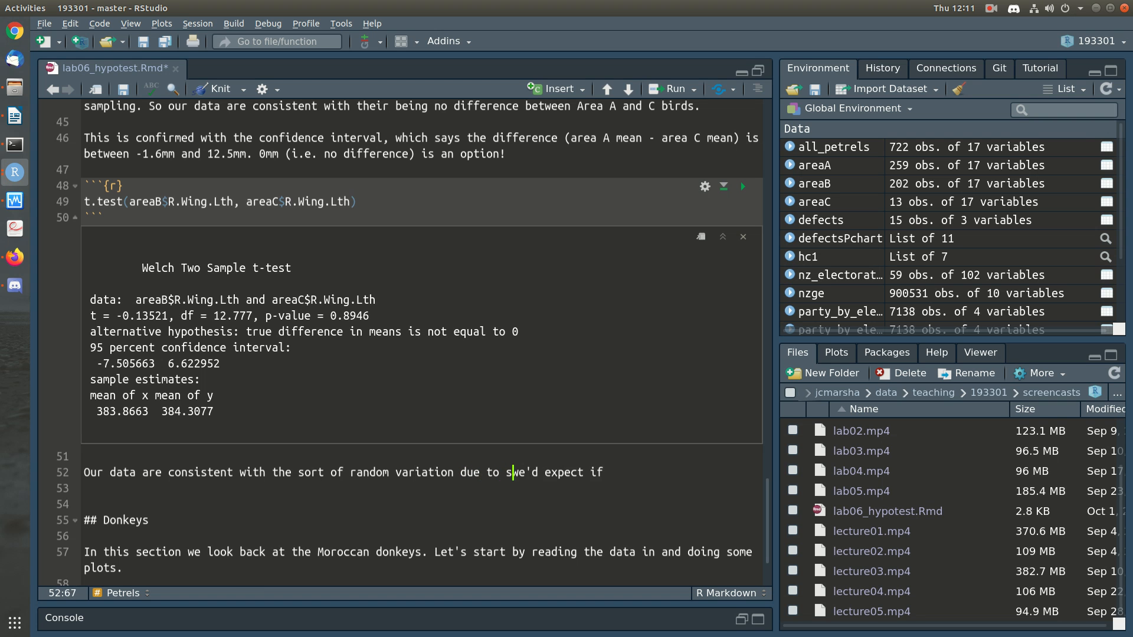
{"action": "type", "text": "ther"}
Step: Continue the sentence with "variation due to sampling we'd expect if the area B and C birds"
{"action": "key", "text": "BackSpace"}
{"action": "type", "text": "area B "}
{"action": "type", "text": "and C birds w"}
{"action": "type", "text": "ere similar"}
Step: Finish the sentence with "had the same mean right wing lengths." and begin another with "This is confirmed with the"
{"action": "key", "text": "BackSpace"}
{"action": "key", "text": "BackSpace"}
{"action": "key", "text": "BackSpace"}
{"action": "key", "text": "BackSpace"}
{"action": "key", "text": "BackSpace"}
{"action": "key", "text": "BackSpace"}
{"action": "key", "text": "BackSpace"}
{"action": "key", "text": "BackSpace"}
{"action": "key", "text": "BackSpace"}
{"action": "key", "text": "BackSpace"}
{"action": "key", "text": "BackSpace"}
{"action": "type", "text": "had the same mean right wing lengths. This"}
{"action": "key", "text": "BackSpace"}
{"action": "key", "text": "BackSpace"}
{"action": "key", "text": "BackSpace"}
{"action": "type", "text": "s. T"}
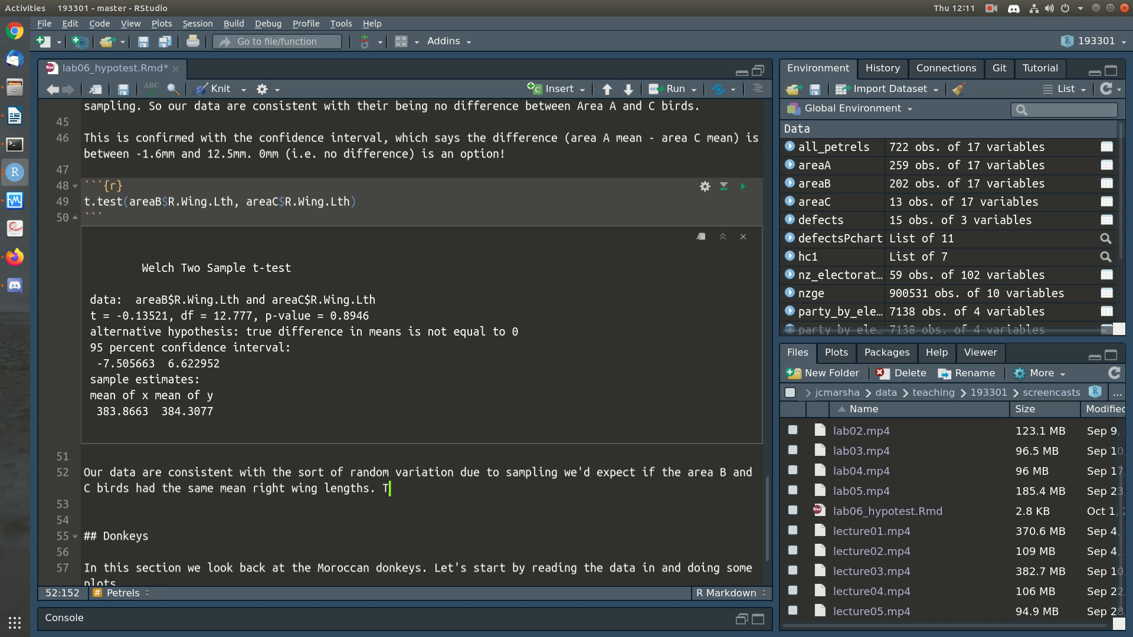
{"action": "type", "text": "his is confirmed with the"}
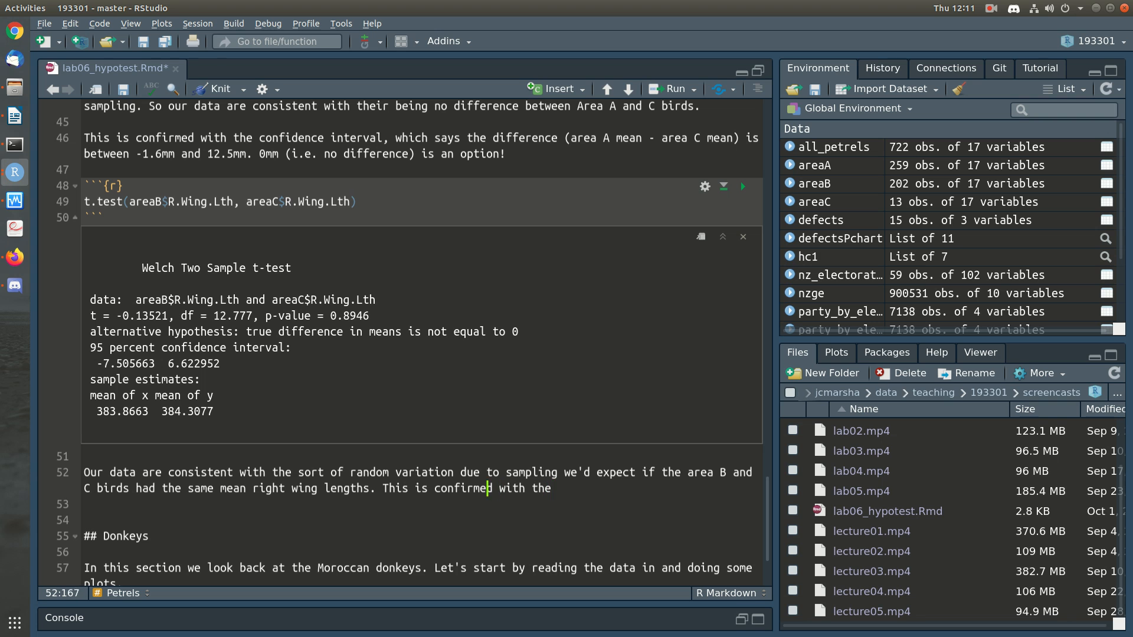
Step: Insert "(P=0.9)" after "Our data are consistent"
{"action": "key", "text": "Left"}
{"action": "key", "text": "Up"}
{"action": "type", "text": "(P=0.98)"}
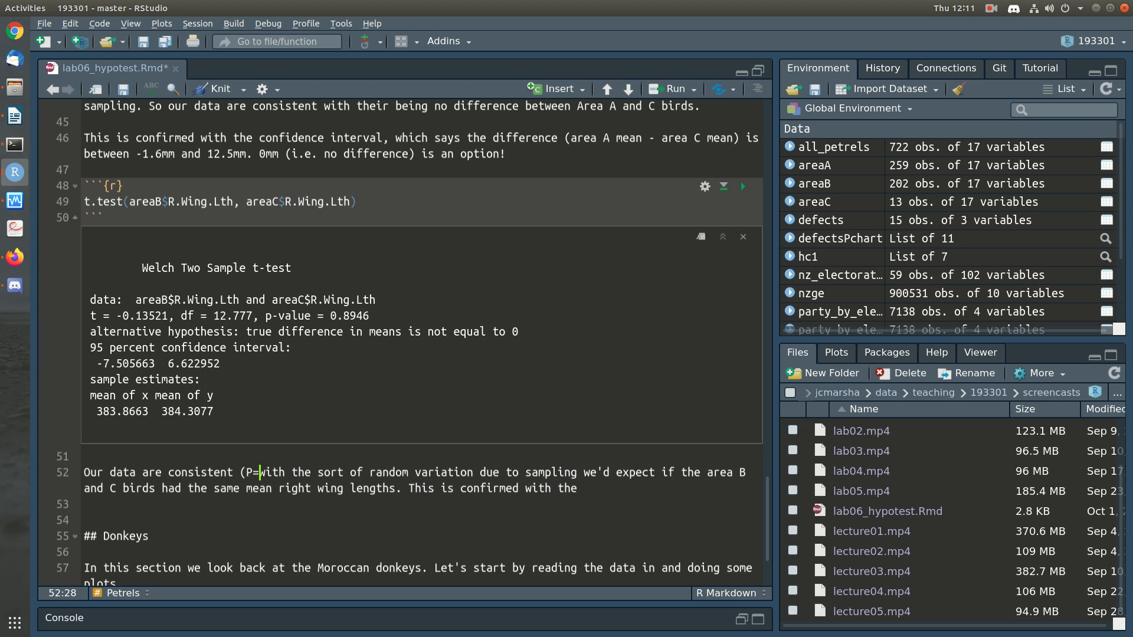
{"action": "key", "text": "BackSpace"}
{"action": "key", "text": "BackSpace"}
{"action": "type", "text": ")"}
Step: Continue the last sentence with "confidence interval that again says that 0mm difference is a possibility" and open a parenthesis
{"action": "key", "text": "Down"}
{"action": "type", "text": "confidence interva"}
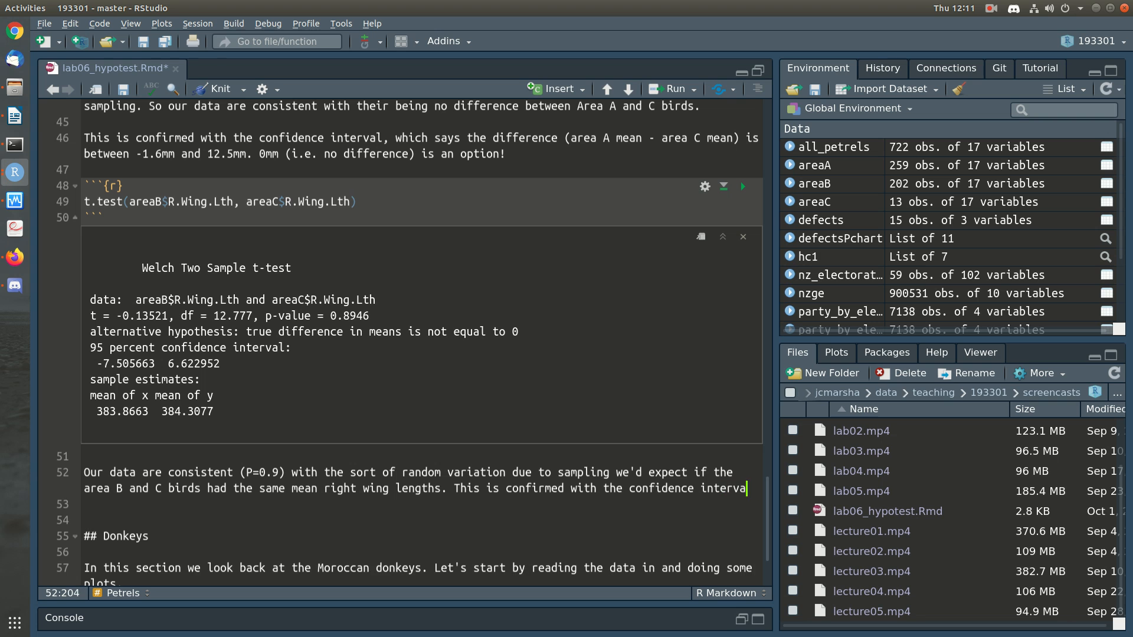
{"action": "type", "text": "l that again says that 0mm"}
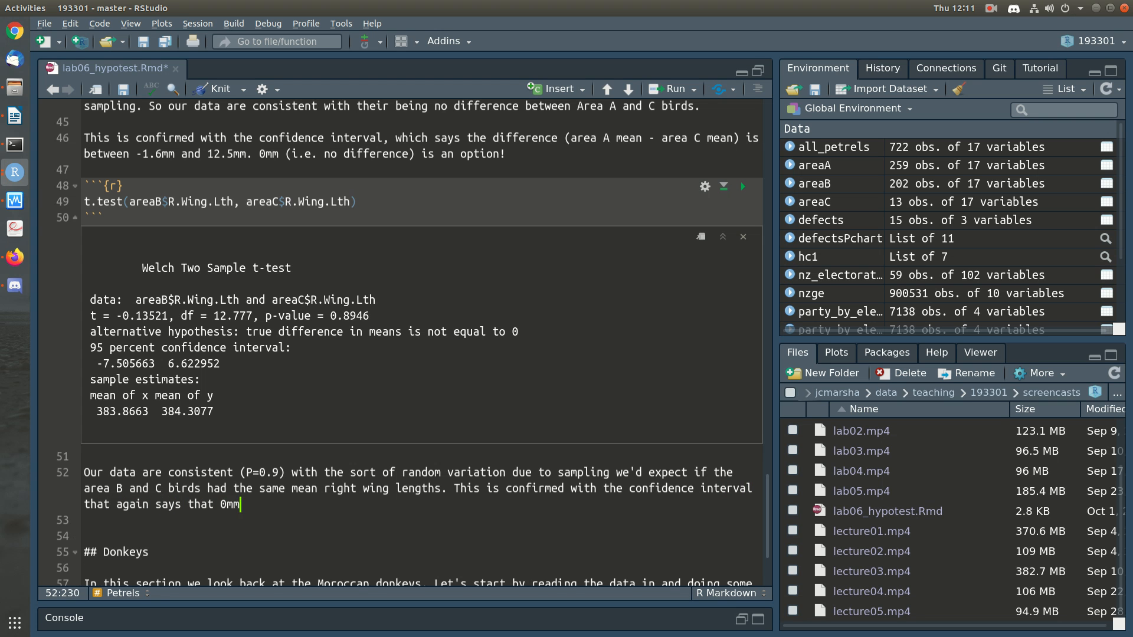
{"action": "type", "text": " difference is a po"}
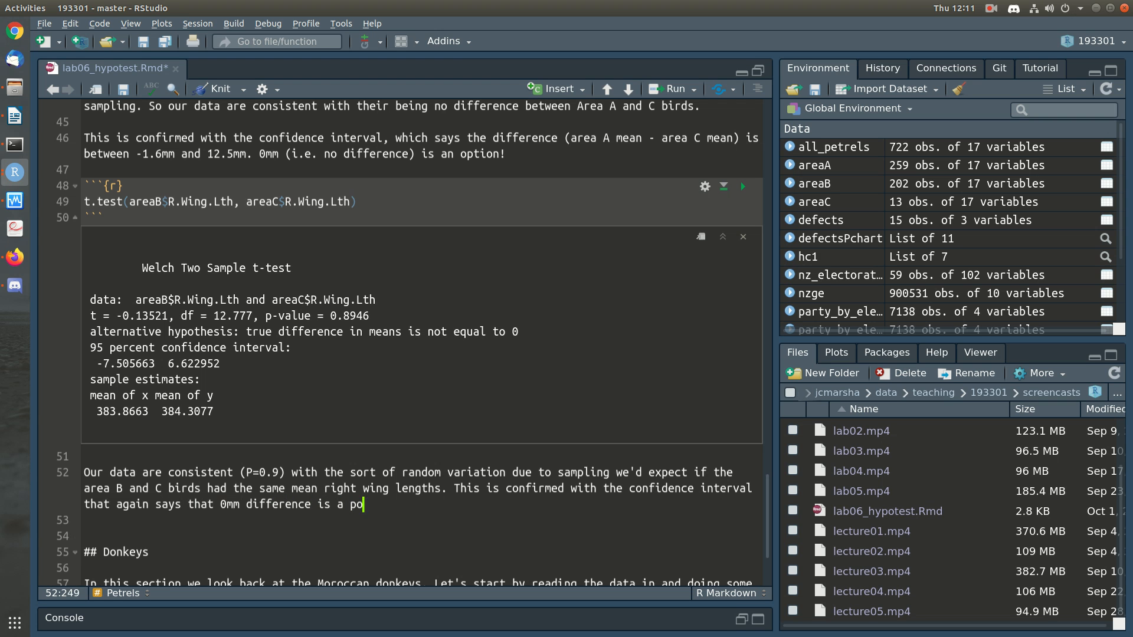
{"action": "type", "text": "ssibility (it could"}
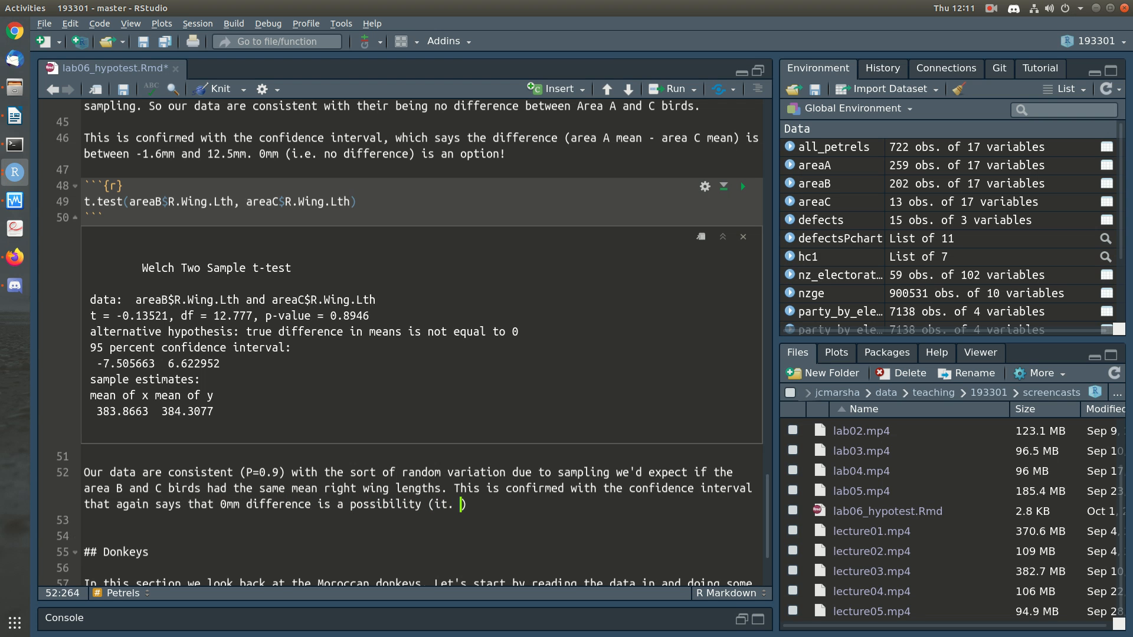
Step: Complete the parenthetical as "(it could be from -7.5mm to 6.6mm)" and end the sentence
{"action": "type", "text": "from -7.5m"}
{"action": "type", "text": "m to "}
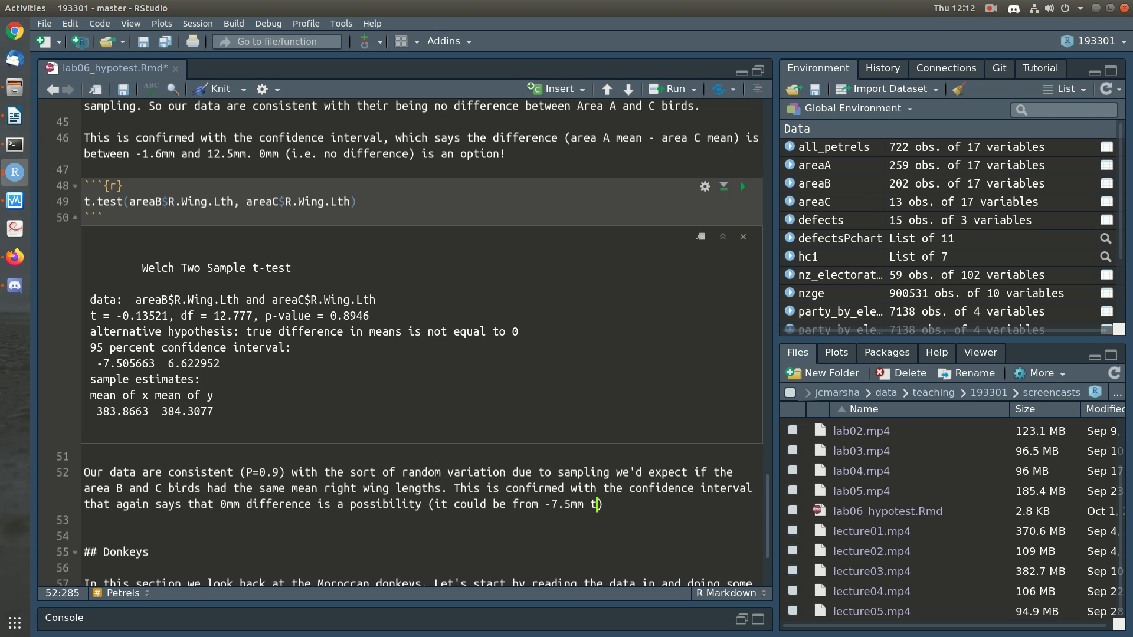
{"action": "type", "text": "6.6mm)."}
Step: Add a new paragraph below the area B and C interpretation reading "So we have an inconsistency here!!" and save the document
{"action": "key", "text": "Down"}
{"action": "key", "text": "Return"}
{"action": "type", "text": "S"}
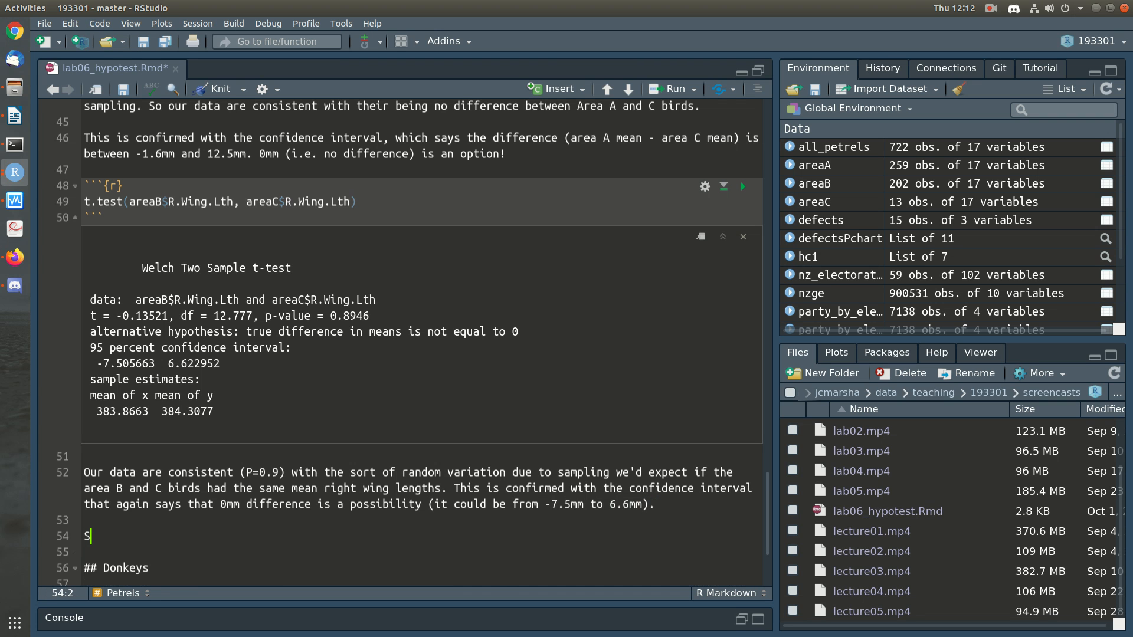
{"action": "type", "text": "o we have an inconsistent"}
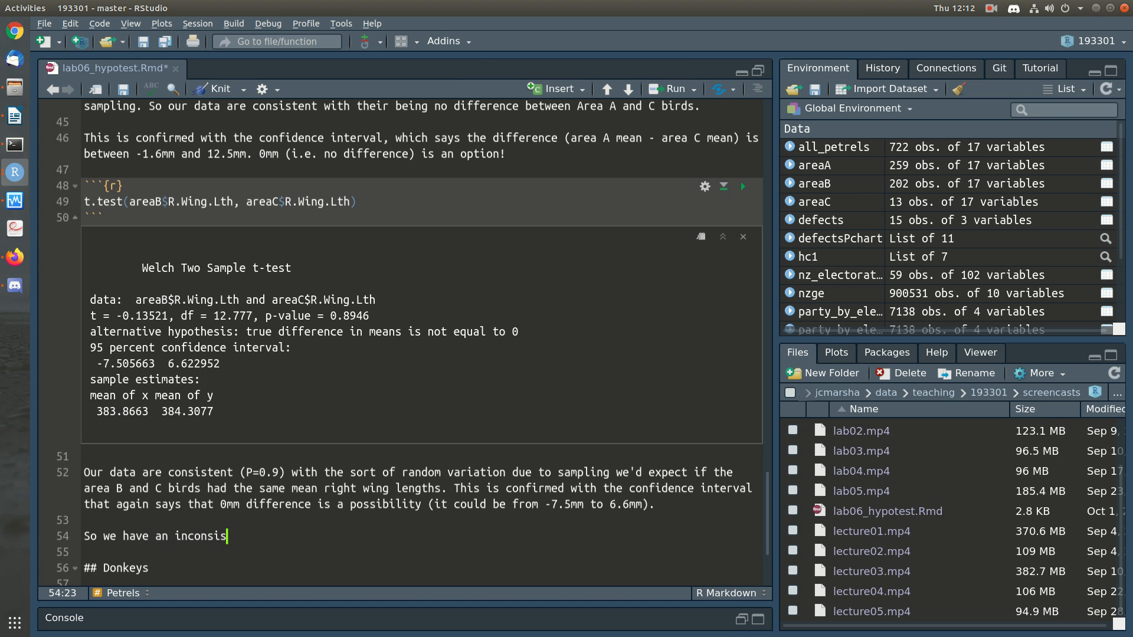
{"action": "key", "text": "BackSpace"}
{"action": "type", "text": "cy here!!"}
{"action": "key", "text": "ctrl+s"}
Step: Start a new paragraph with the sentence "We know that A birds are bigger than B birds."
{"action": "key", "text": "Return"}
{"action": "key", "text": "Return"}
{"action": "type", "text": "We know that A birds are bigger"}
{"action": "key", "text": "BackSpace"}
{"action": "key", "text": "BackSpace"}
{"action": "type", "text": "ger than B "}
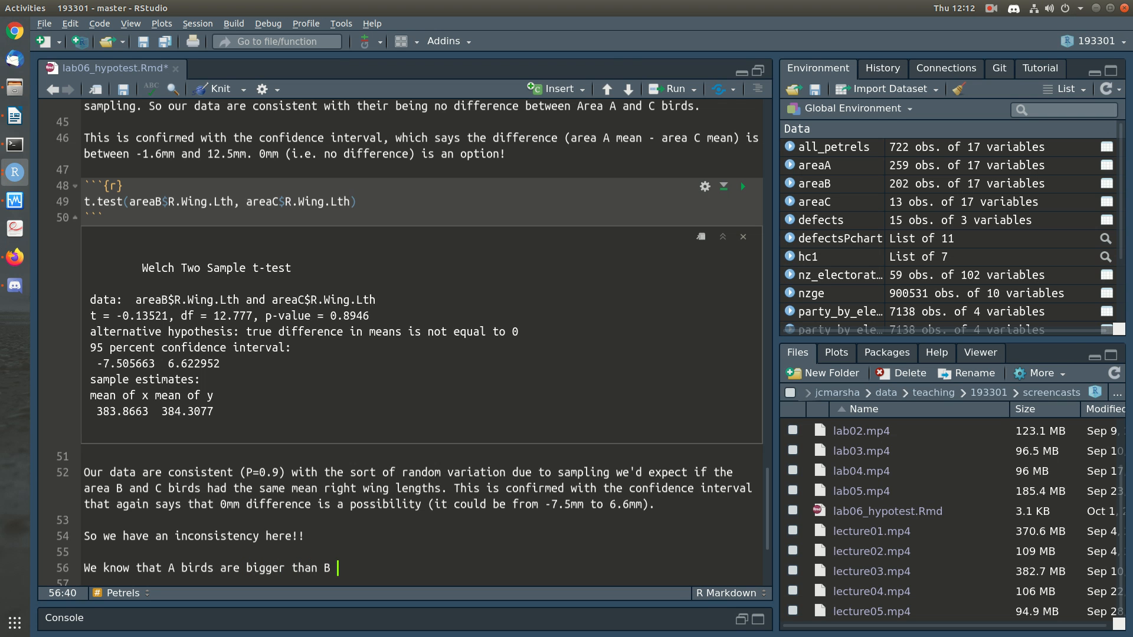
{"action": "type", "text": "birds. But A and C birds are similar. And B and C birds are similar."}
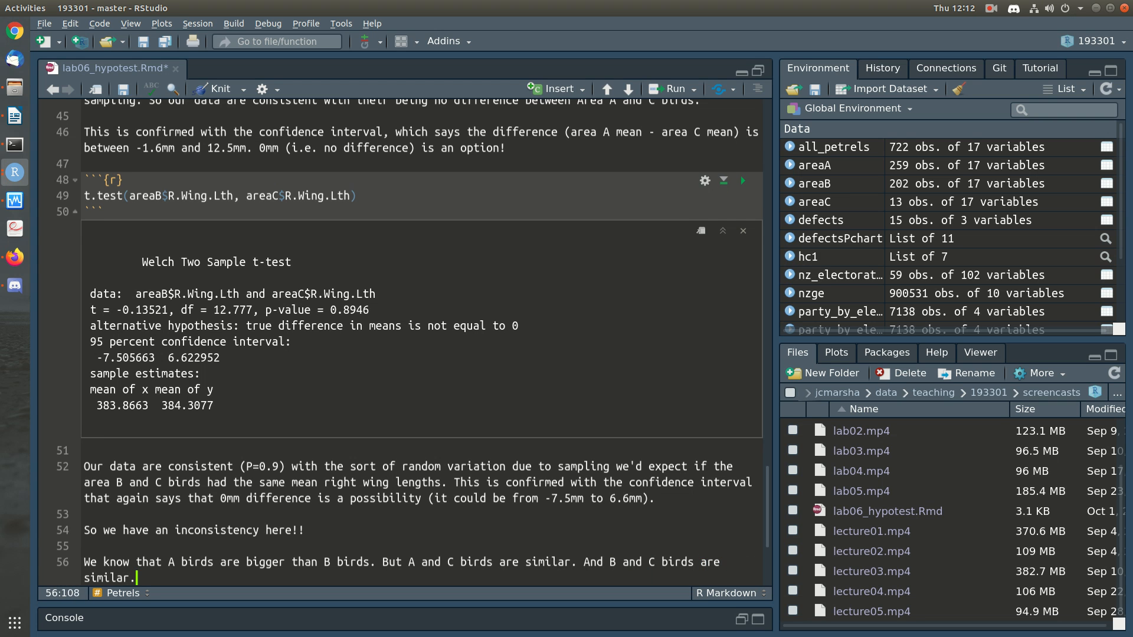
{"action": "type", "text": " How can this be????"}
Step: End the paragraph with the question "How can this be????" and check it against the earlier t-test interpretations
{"action": "key", "text": "Return"}
{"action": "key", "text": "Return"}
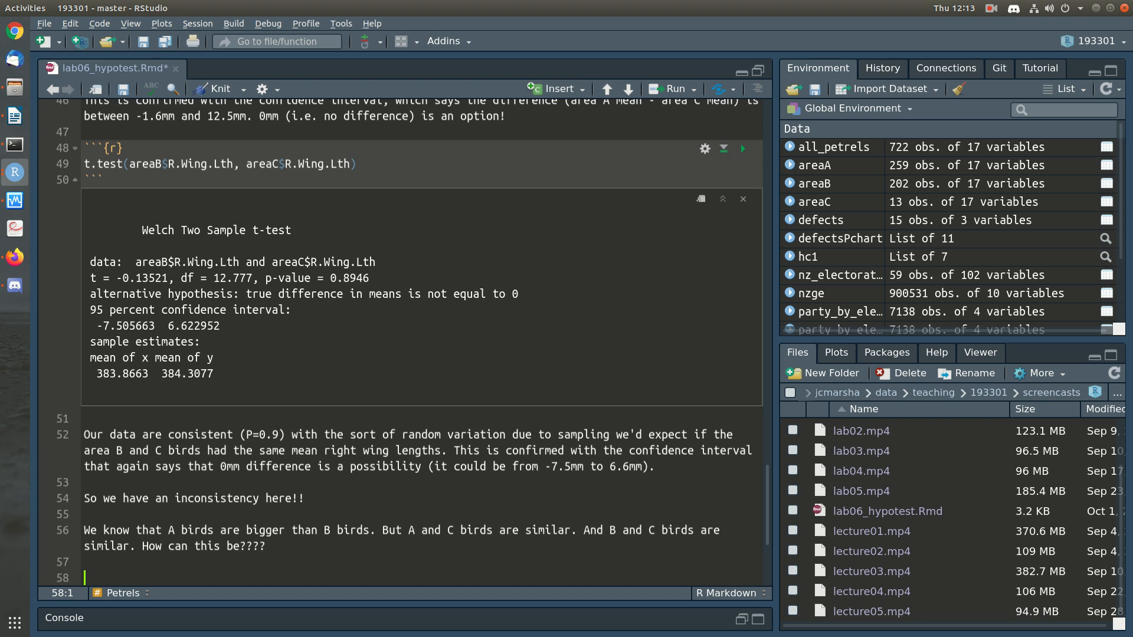
{"action": "scroll", "coordinate": [413, 342], "scroll_direction": "up", "scroll_amount": 10}
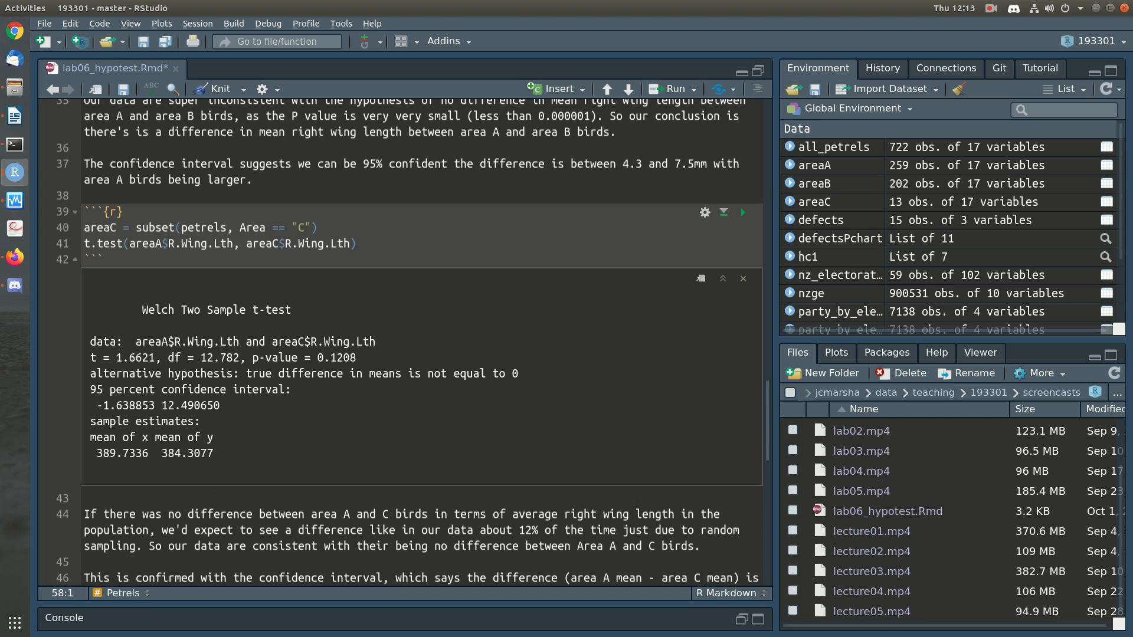
{"action": "scroll", "coordinate": [413, 342], "scroll_direction": "down", "scroll_amount": 10}
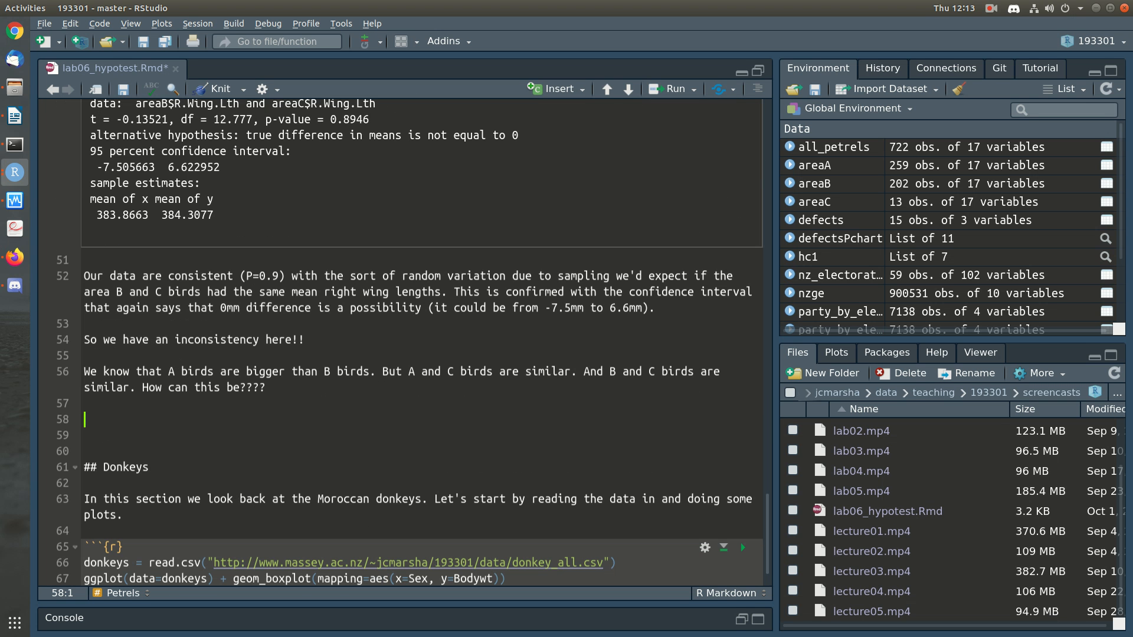
{"action": "key", "text": "BackSpace"}
{"action": "key", "text": "BackSpace"}
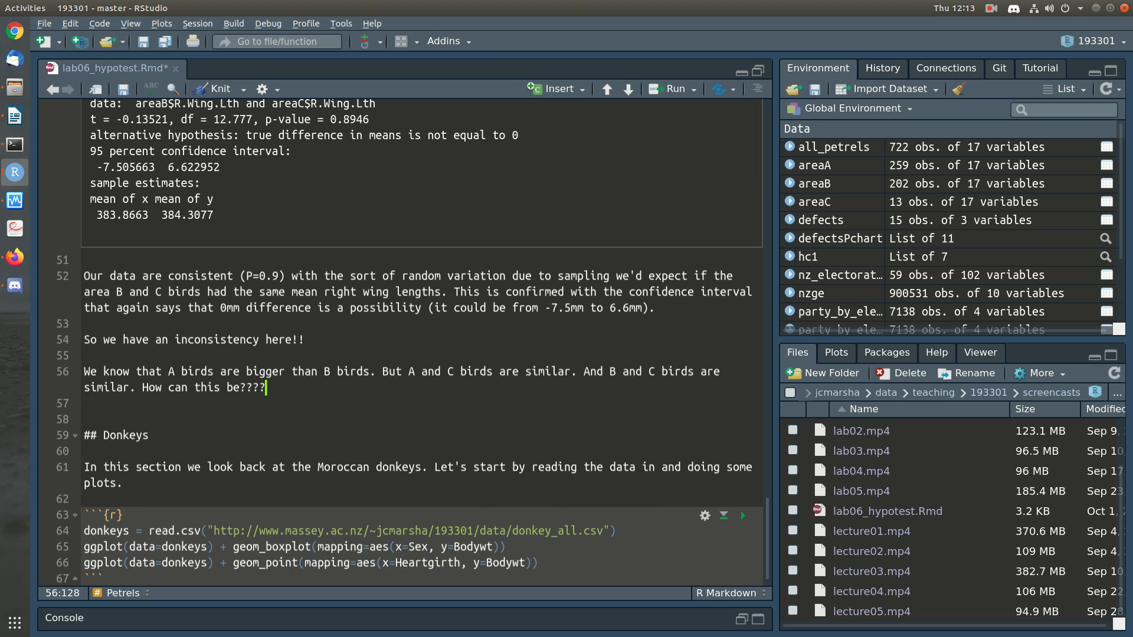
Step: Begin a new paragraph with "This sort of inconsistency happens often when we have multiple (more than 2) groups to compare"
{"action": "key", "text": "Return"}
{"action": "key", "text": "Return"}
{"action": "type", "text": "This s"}
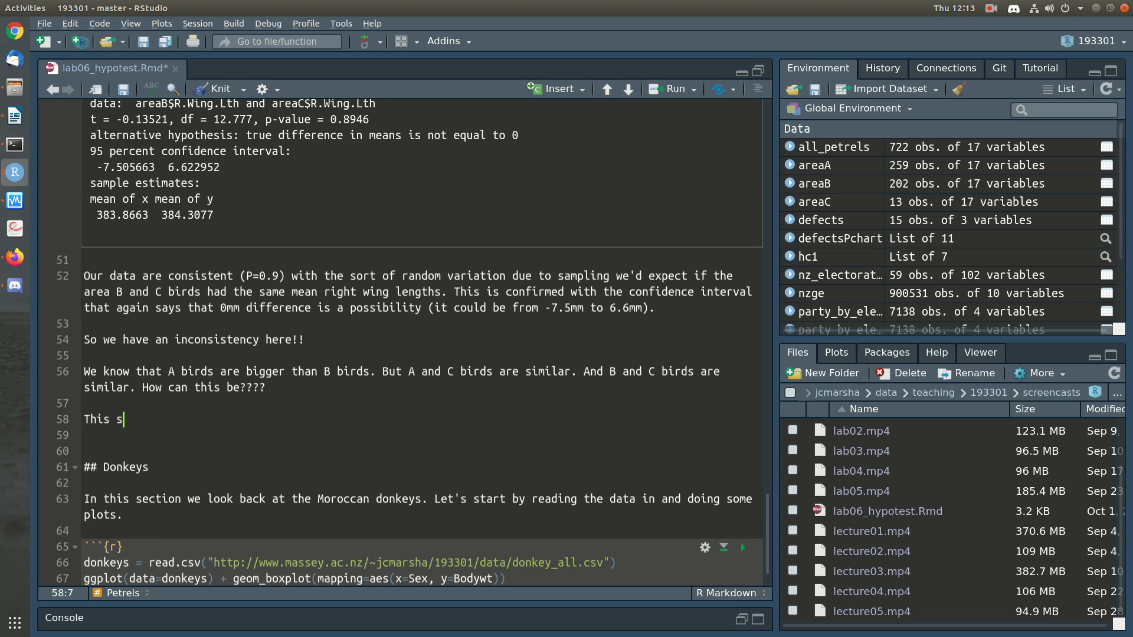
{"action": "type", "text": "ort of inconsiste"}
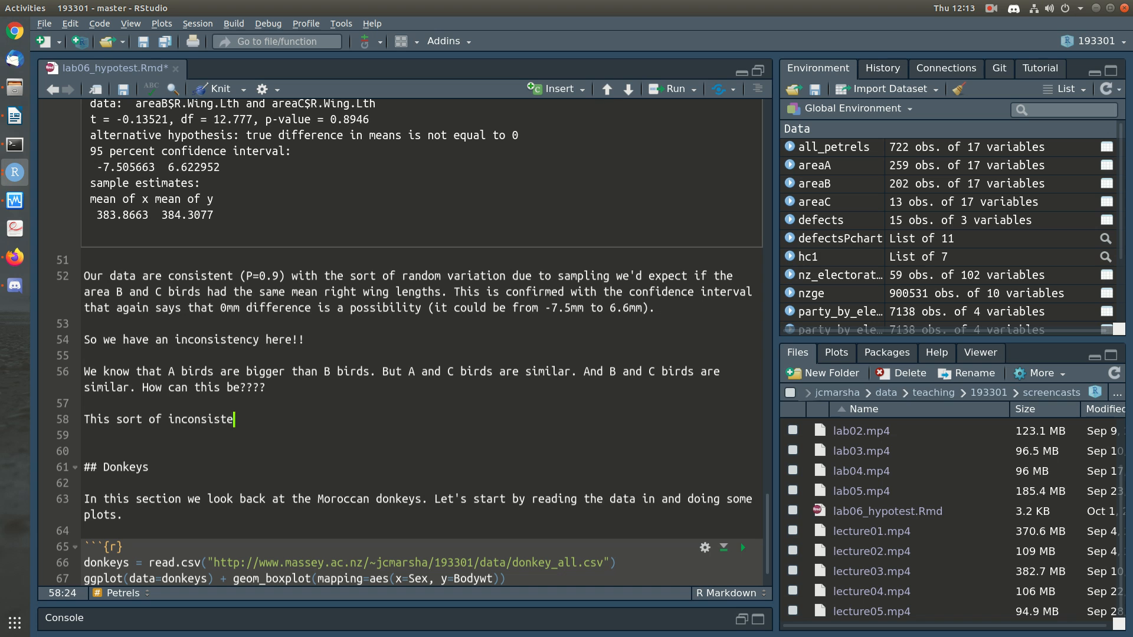
{"action": "type", "text": "ncy happens often"}
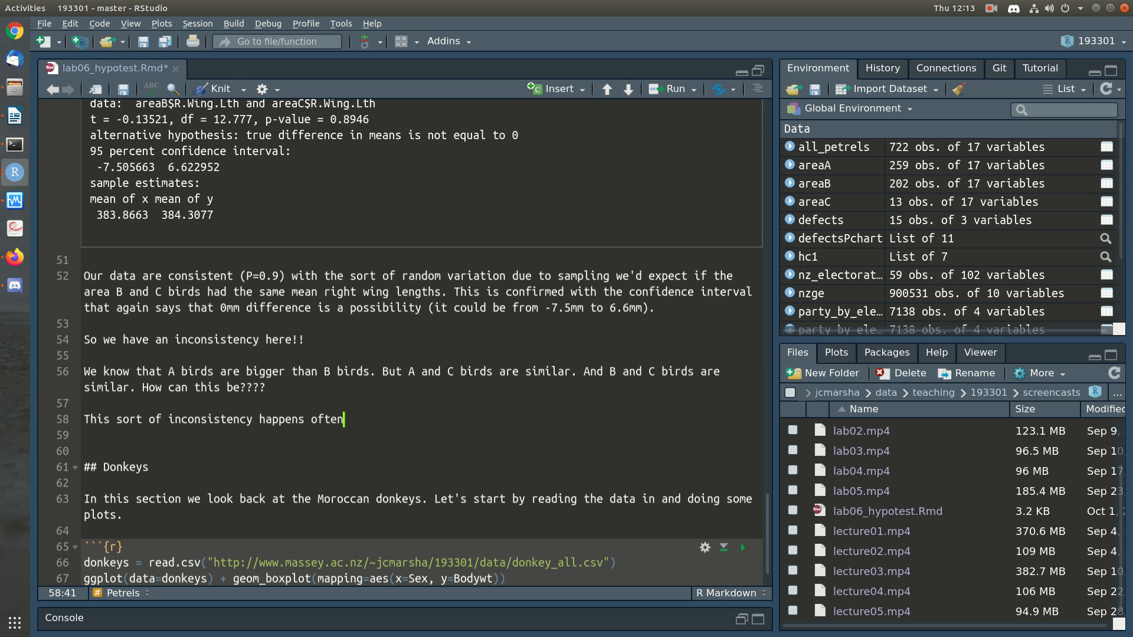
{"action": "type", "text": " when we have m"}
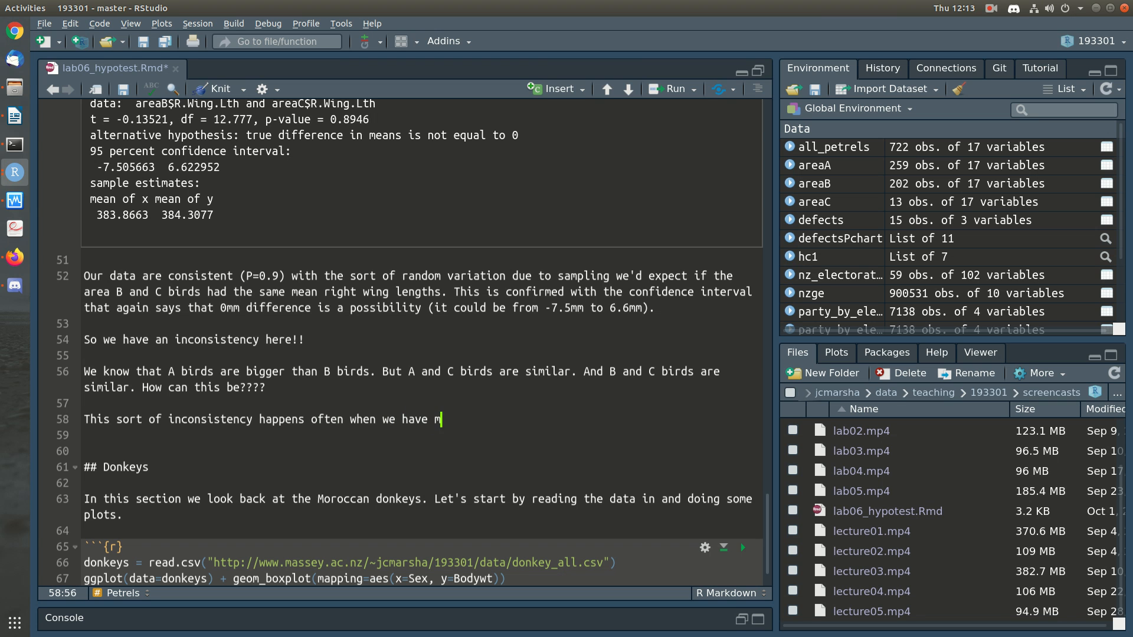
{"action": "type", "text": "ultiple (more than 2"}
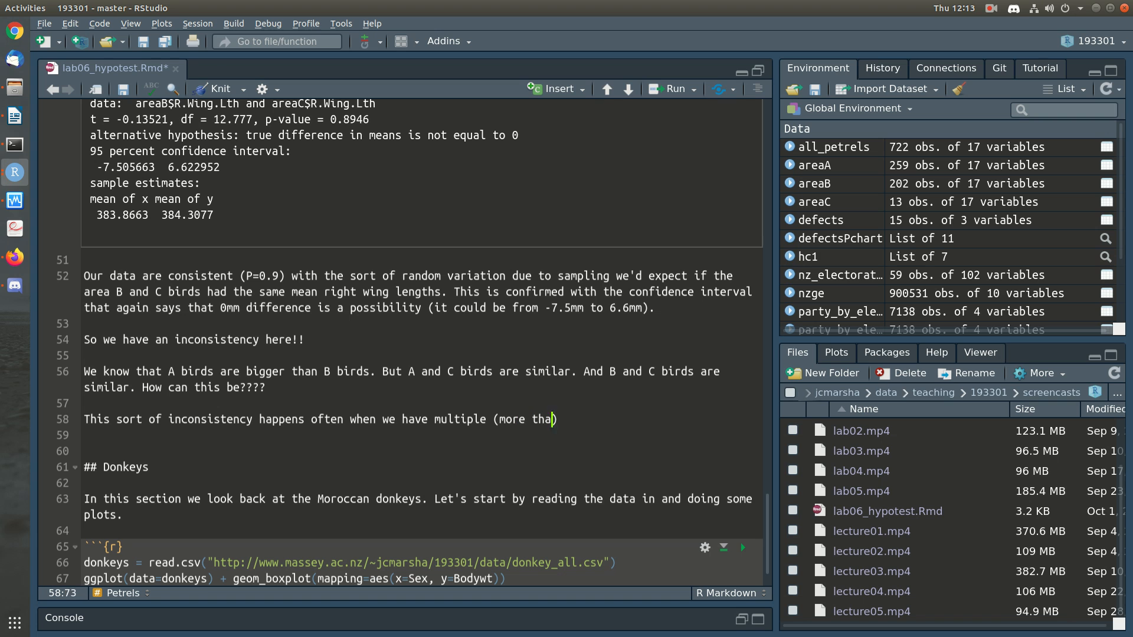
{"action": "type", "text": ") groups to compare, as th"}
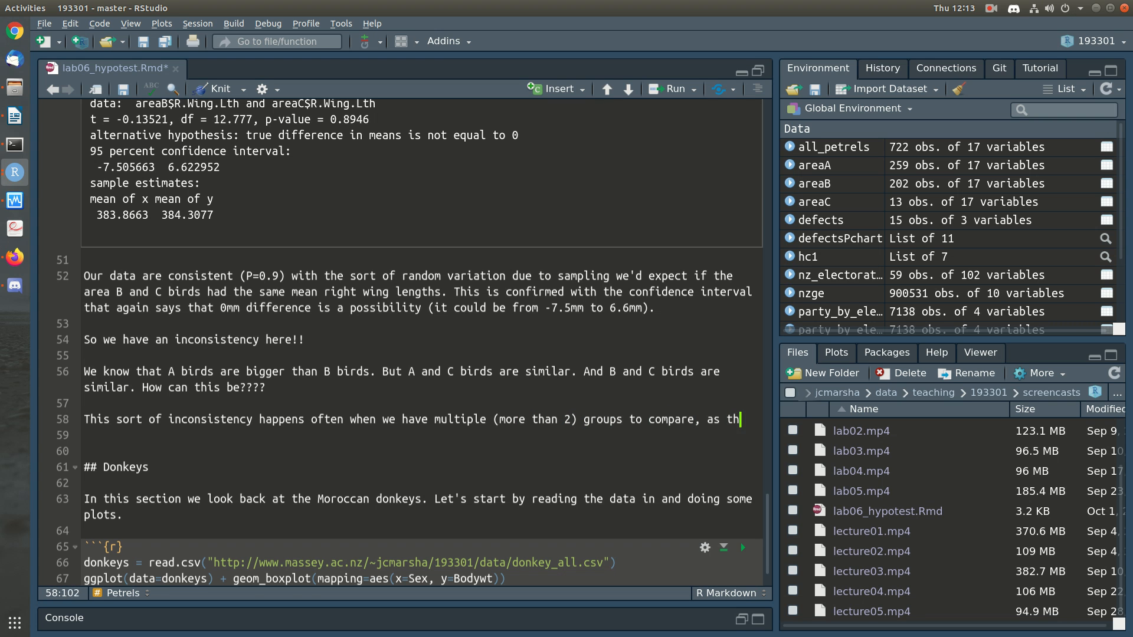
{"action": "type", "text": "e only thing that we cna do"}
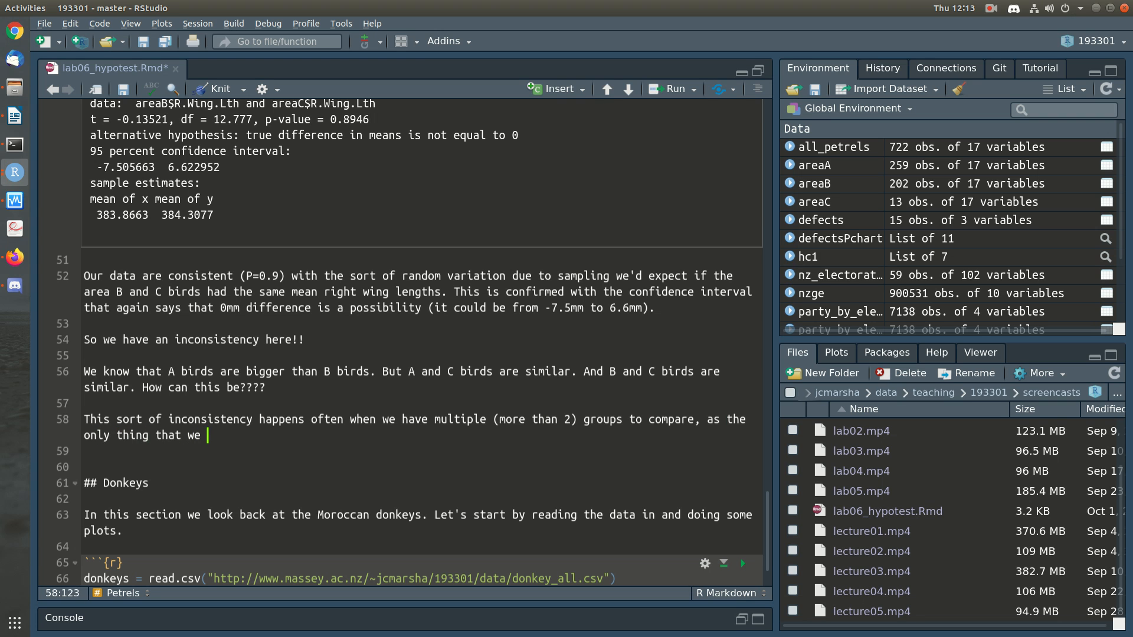
Step: Complete the sentence with ", as the only thing that we can do with t.test() is pairwise comparisons."
{"action": "key", "text": "BackSpace"}
{"action": "key", "text": "BackSpace"}
{"action": "key", "text": "BackSpace"}
{"action": "key", "text": "BackSpace"}
{"action": "key", "text": "BackSpace"}
{"action": "type", "text": "an do with t.test"}
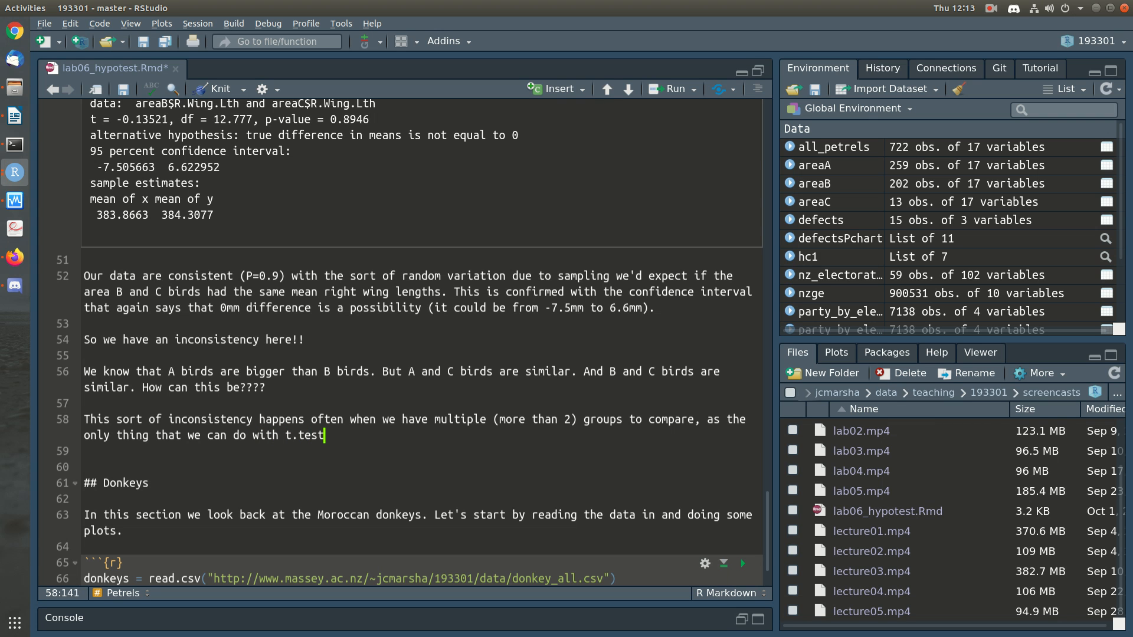
{"action": "type", "text": "() is pairwise comparisons."}
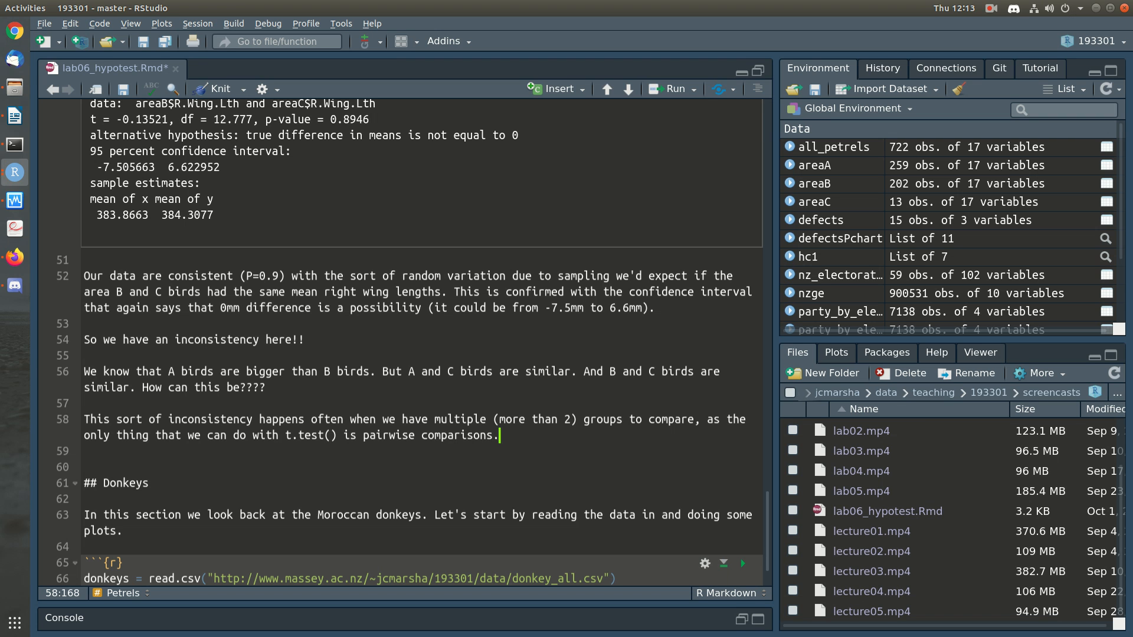
Step: Remove the extra blank line above the Donkeys heading and save the document
{"action": "key", "text": "Down"}
{"action": "key", "text": "BackSpace"}
{"action": "key", "text": "ctrl+s"}
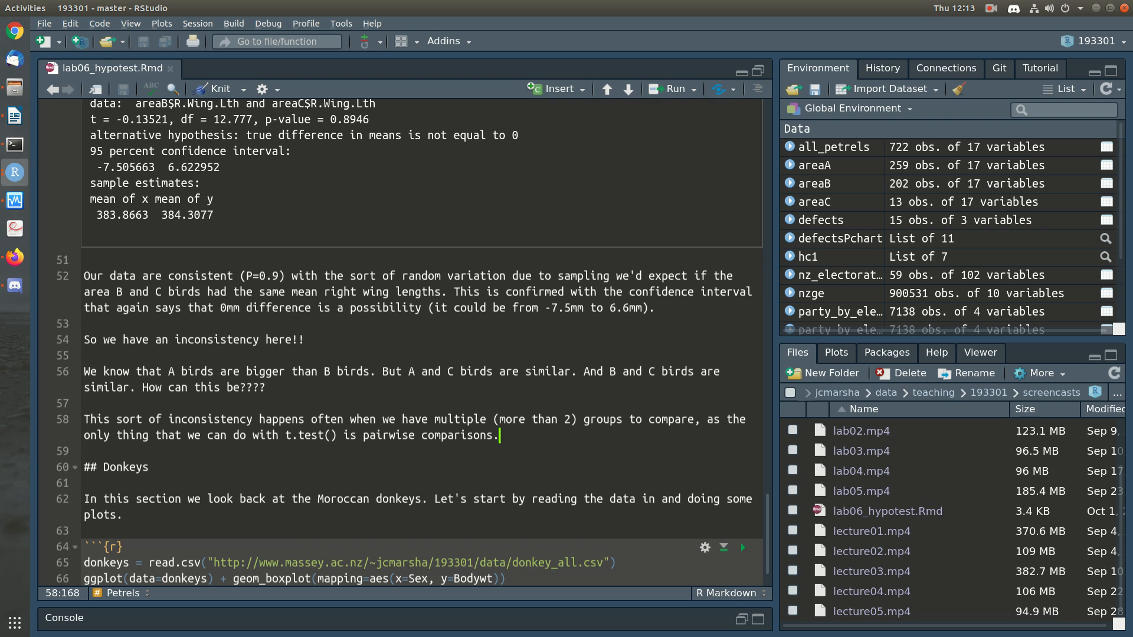
Step: Examine the box plot of right wing length by area and review the pairwise t-test results for areas A, B and C
{"action": "scroll", "coordinate": [413, 342], "scroll_direction": "up", "scroll_amount": 15}
{"action": "scroll", "coordinate": [413, 342], "scroll_direction": "up", "scroll_amount": 15}
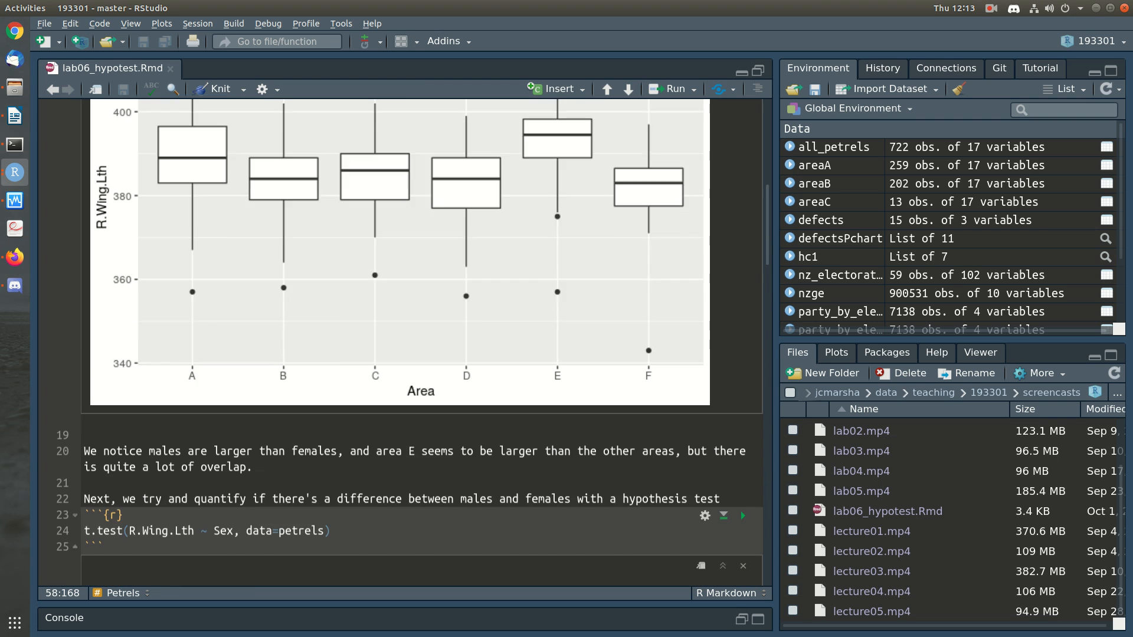
{"action": "scroll", "coordinate": [413, 342], "scroll_direction": "up", "scroll_amount": 4}
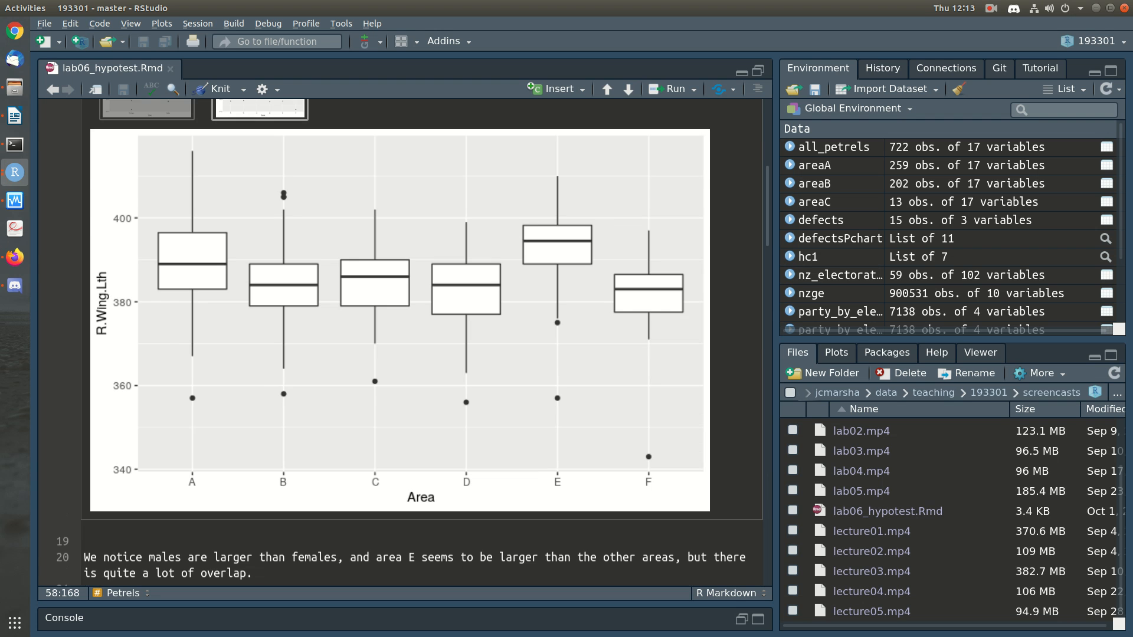
{"action": "scroll", "coordinate": [413, 342], "scroll_direction": "up", "scroll_amount": 4}
{"action": "scroll", "coordinate": [413, 342], "scroll_direction": "down", "scroll_amount": 2}
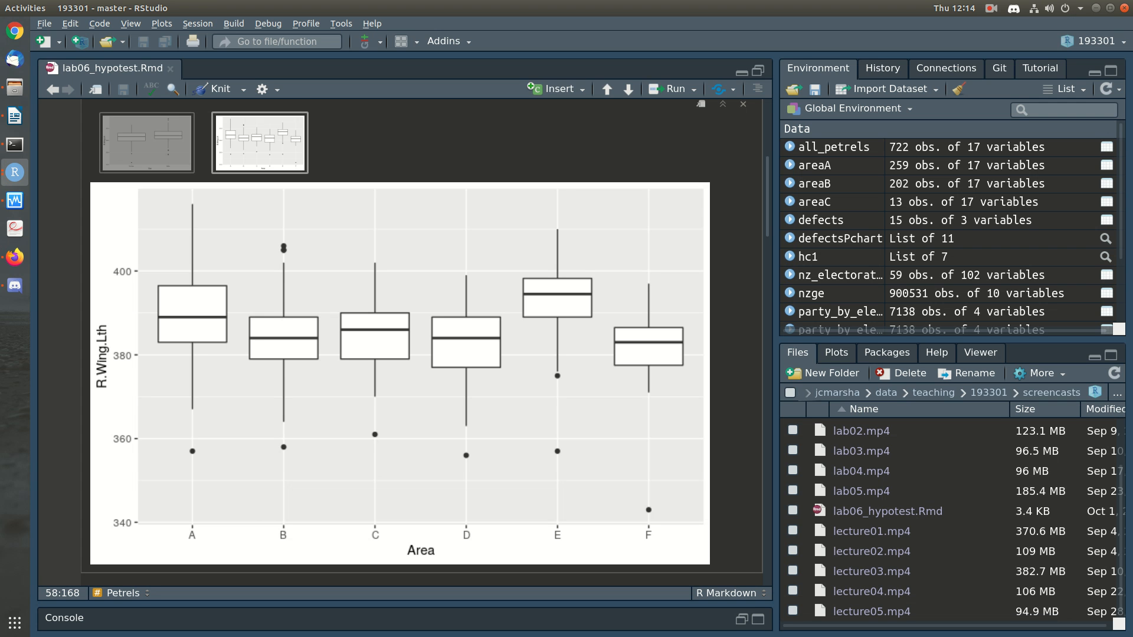
{"action": "scroll", "coordinate": [413, 340], "scroll_direction": "down", "scroll_amount": 15}
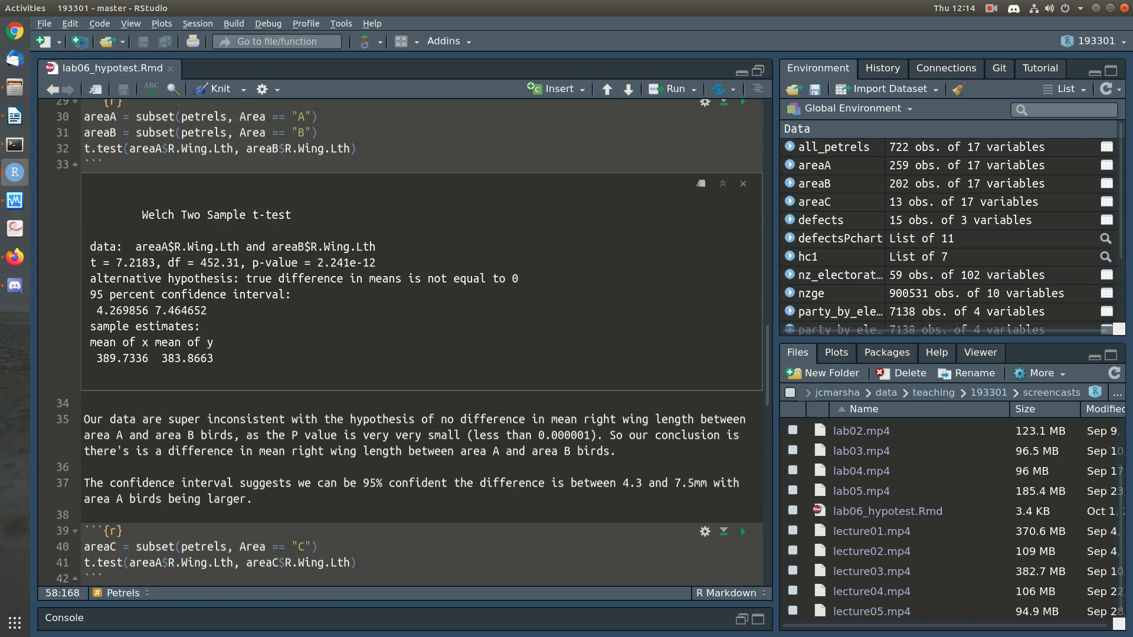
{"action": "scroll", "coordinate": [741, 314], "scroll_direction": "down", "scroll_amount": 10}
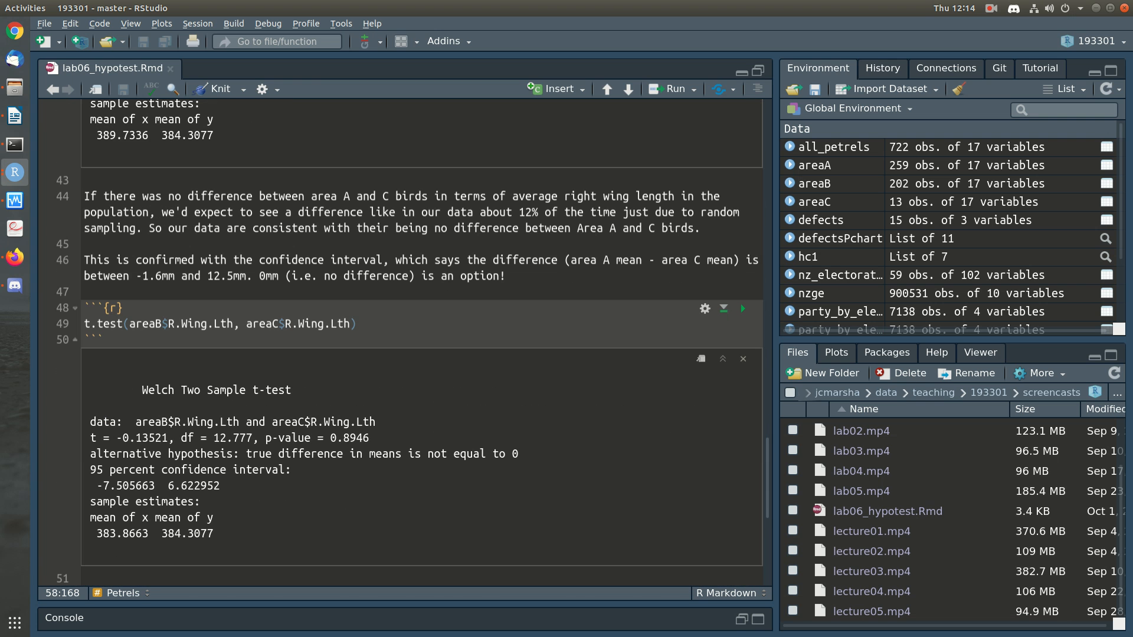
{"action": "scroll", "coordinate": [413, 343], "scroll_direction": "down", "scroll_amount": 7}
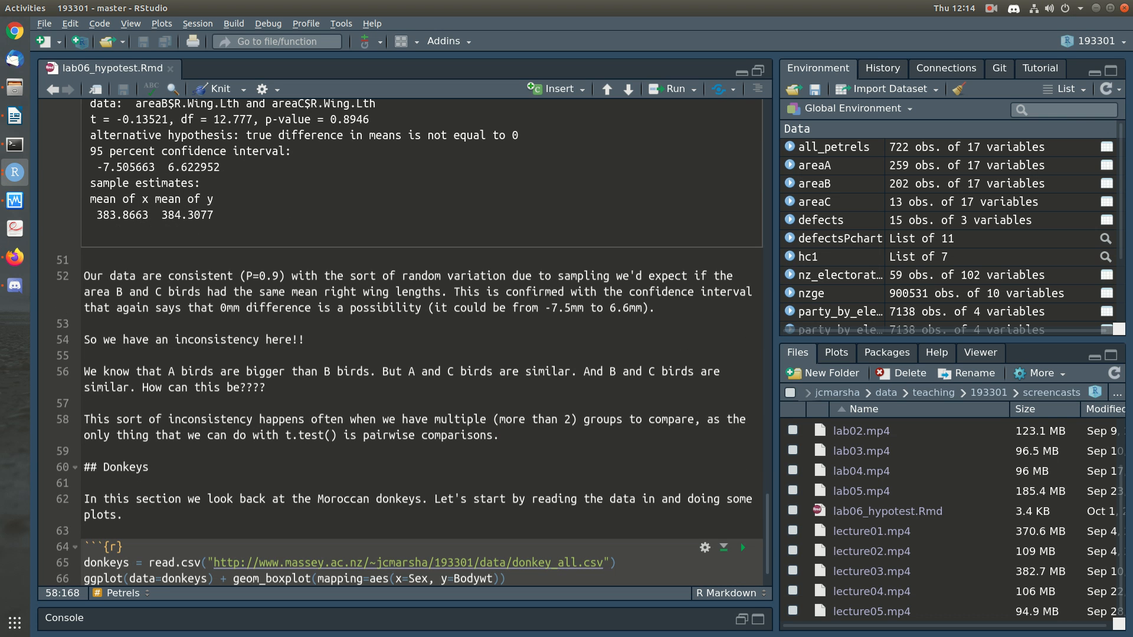
Step: Start a new paragraph above the Donkeys heading with "This is happening as A and B have lots of observations"
{"action": "key", "text": "Return"}
{"action": "key", "text": "Return"}
{"action": "type", "text": "This is "}
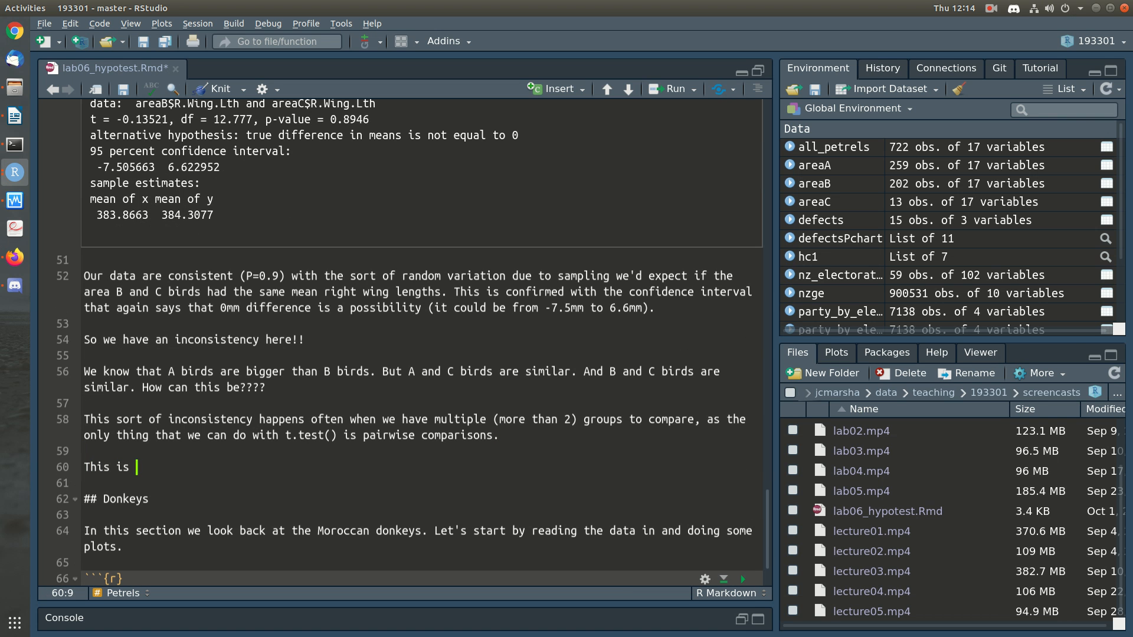
{"action": "type", "text": "happening as "}
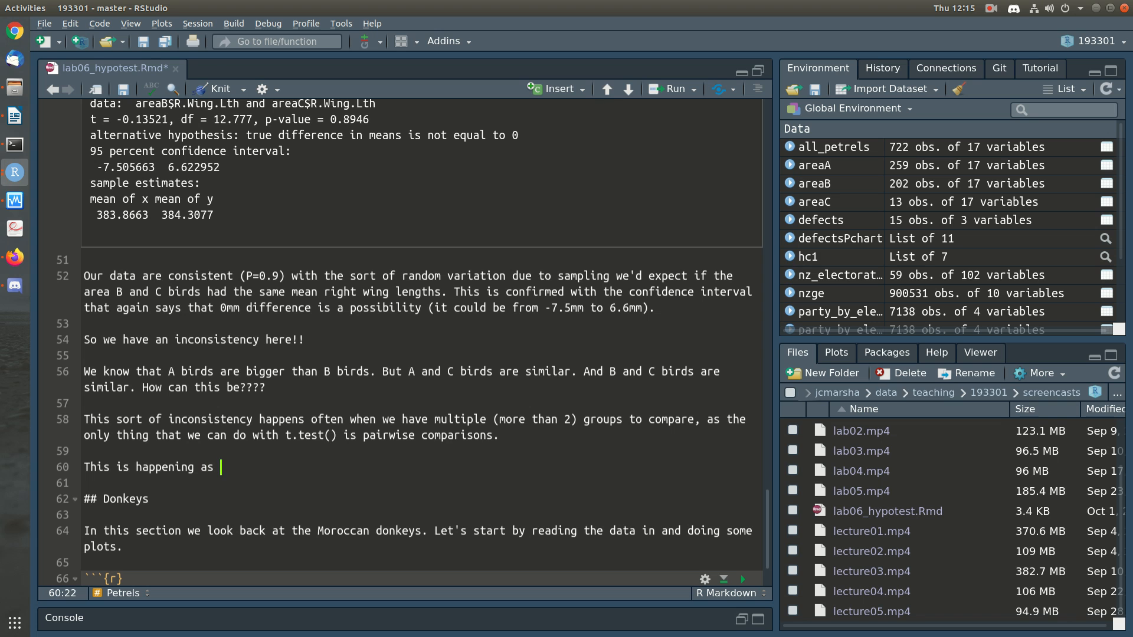
{"action": "type", "text": "A and B have lots of information"}
{"action": "key", "text": "BackSpace"}
{"action": "key", "text": "BackSpace"}
{"action": "key", "text": "BackSpace"}
{"action": "key", "text": "BackSpace"}
{"action": "key", "text": "BackSpace"}
{"action": "key", "text": "BackSpace"}
{"action": "key", "text": "BackSpace"}
{"action": "key", "text": "BackSpace"}
{"action": "key", "text": "BackSpace"}
{"action": "key", "text": "BackSpace"}
{"action": "key", "text": "BackSpace"}
{"action": "type", "text": "observ"}
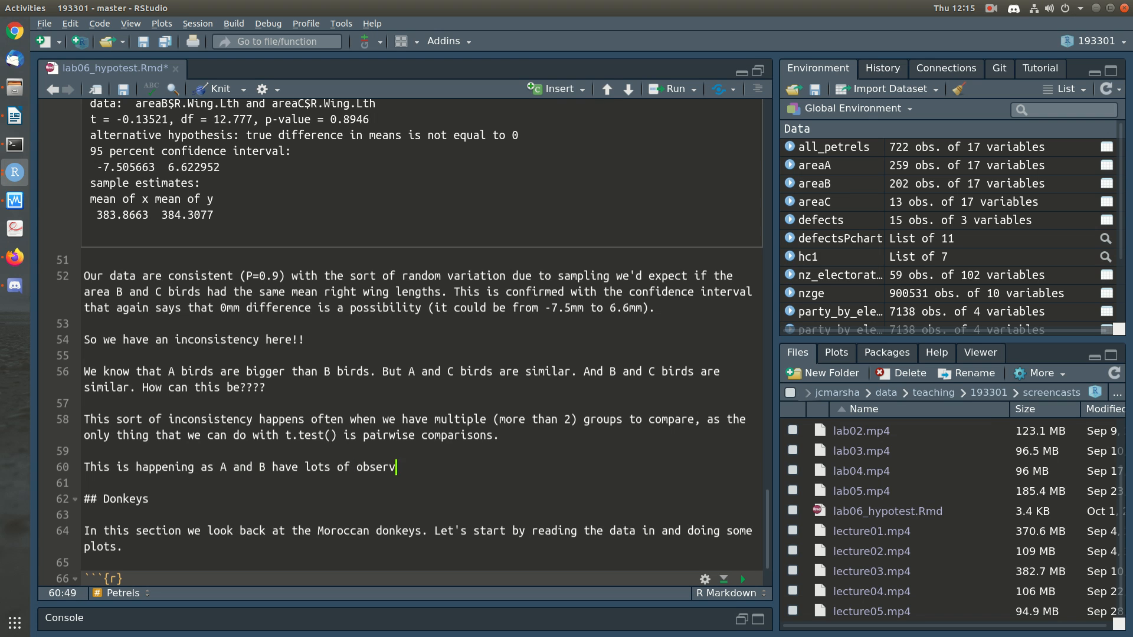
{"action": "type", "text": "ations, so the standard"}
Step: Finish the sentence with ", so the uncertainty in the average for A and B birds is small."
{"action": "key", "text": "BackSpace"}
{"action": "key", "text": "BackSpace"}
{"action": "key", "text": "BackSpace"}
{"action": "key", "text": "BackSpace"}
{"action": "key", "text": "BackSpace"}
{"action": "key", "text": "BackSpace"}
{"action": "key", "text": "BackSpace"}
{"action": "key", "text": "BackSpace"}
{"action": "key", "text": "BackSpace"}
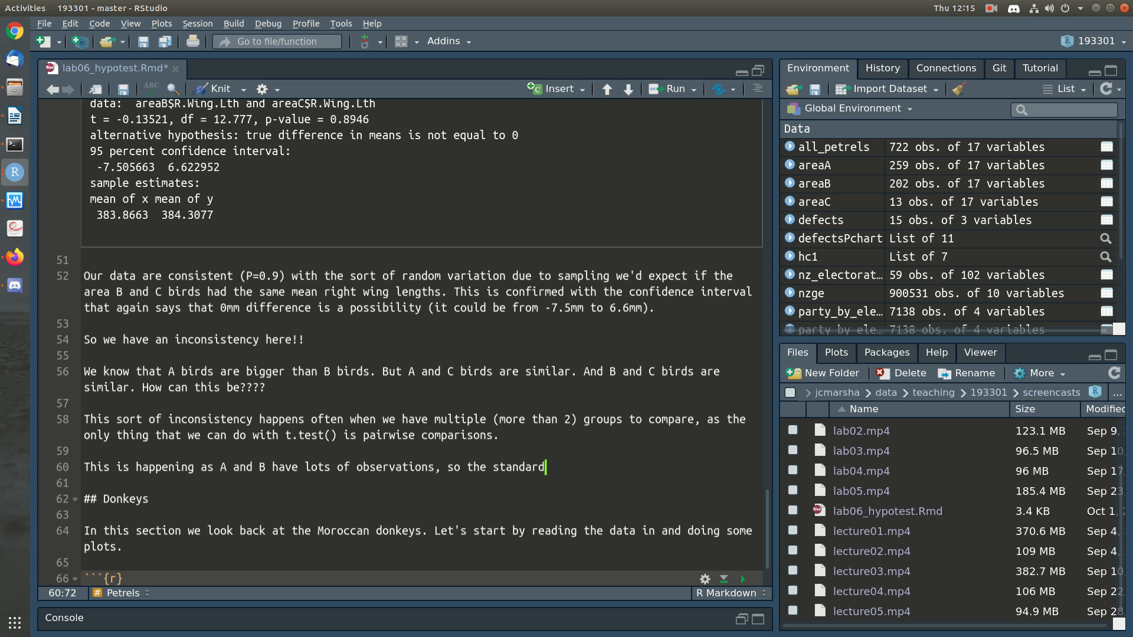
{"action": "type", "text": "uncertainty in the a"}
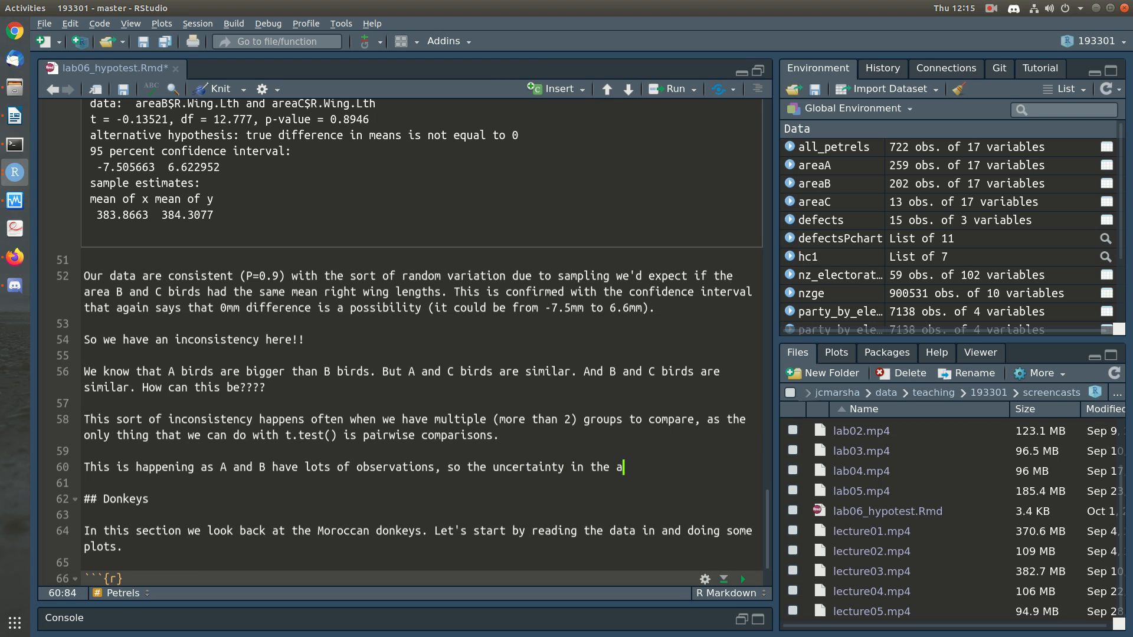
{"action": "type", "text": "verage for A and"}
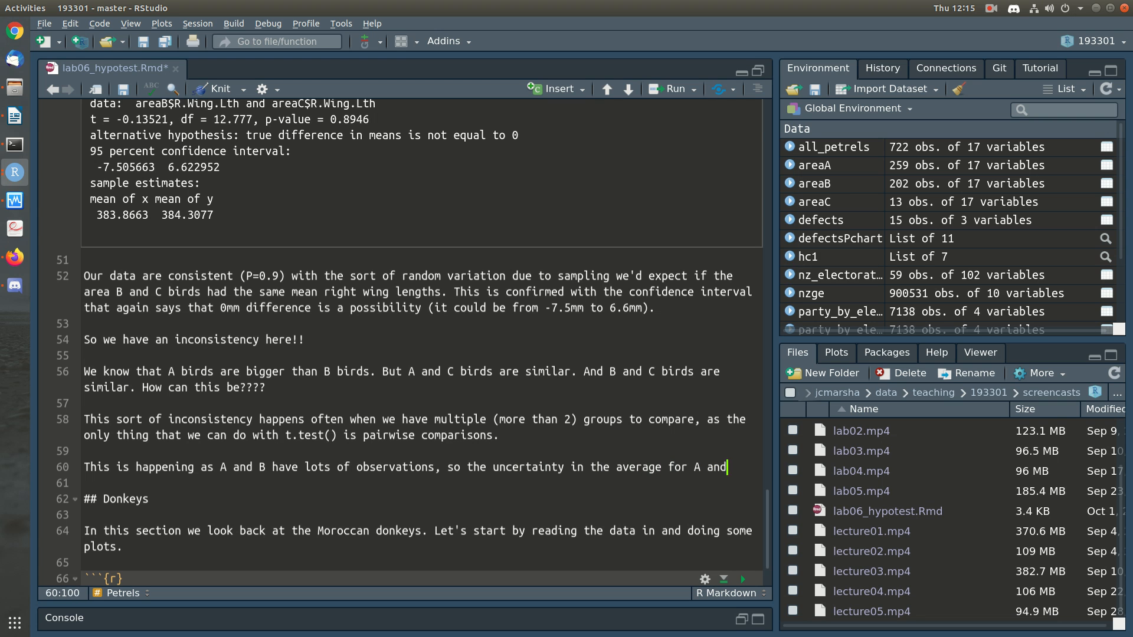
{"action": "type", "text": " B birds is small."}
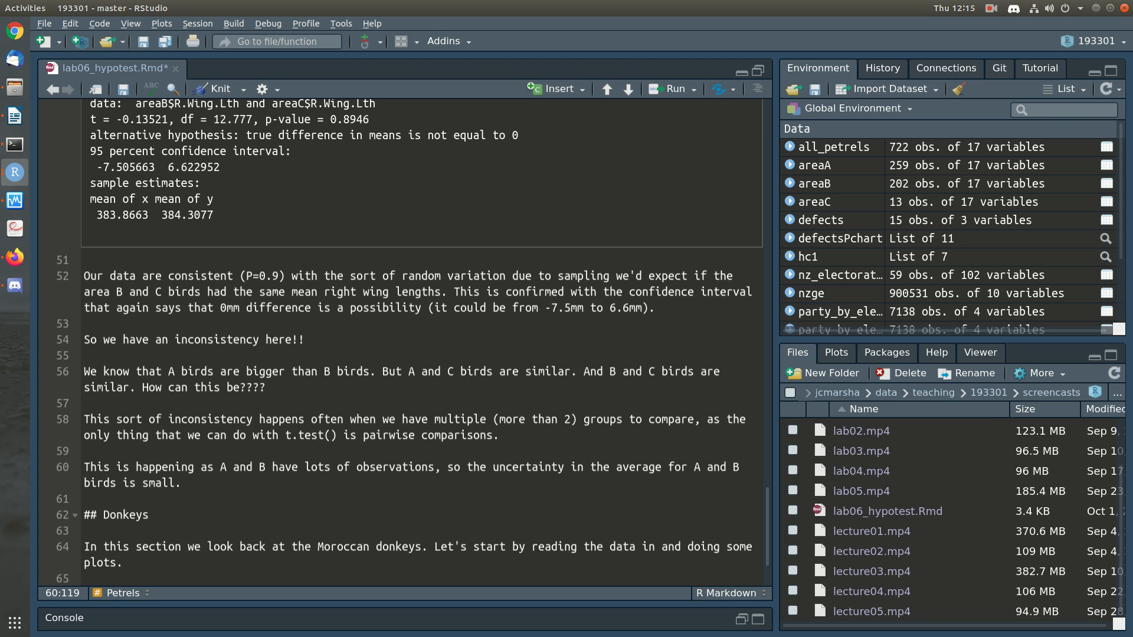
Step: Add "But area C has few observations (13) so the uncertainty in the average right wing length for C is large."
{"action": "type", "text": "But area C has few observations (13)"}
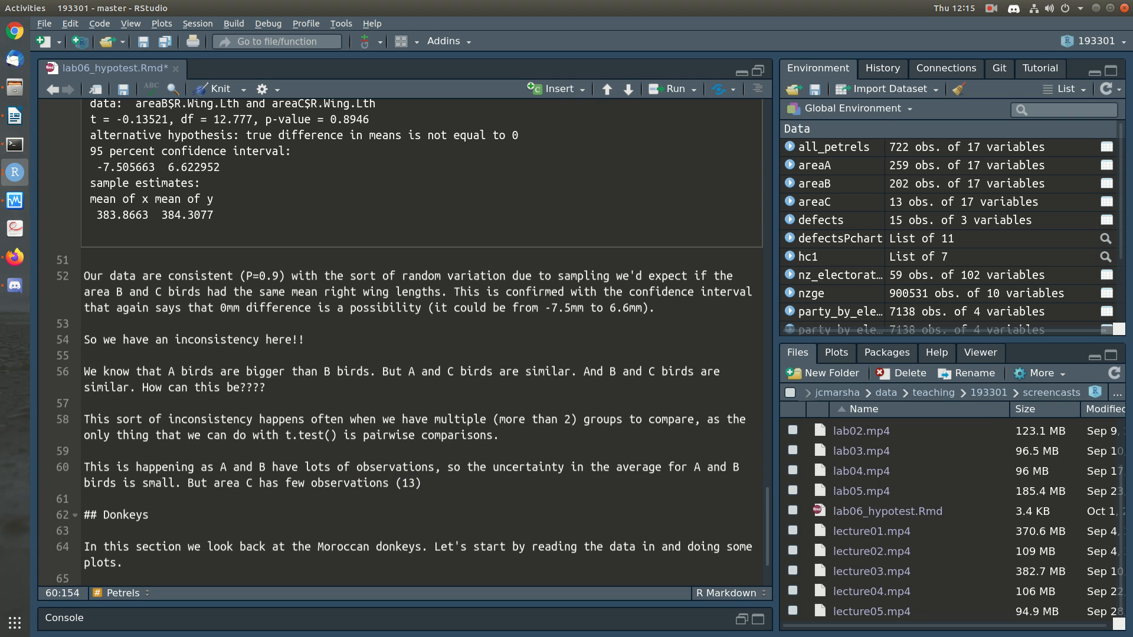
{"action": "type", "text": " so the uncertainty in the average right wing length for C is large. "}
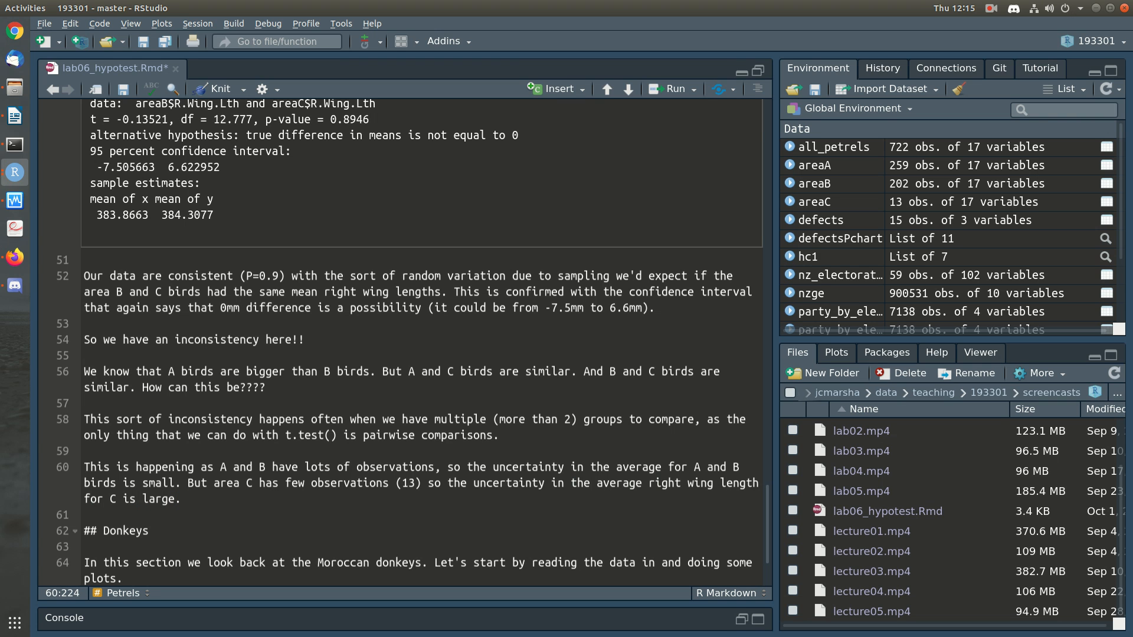
{"action": "type", "text": "So, we can't really "}
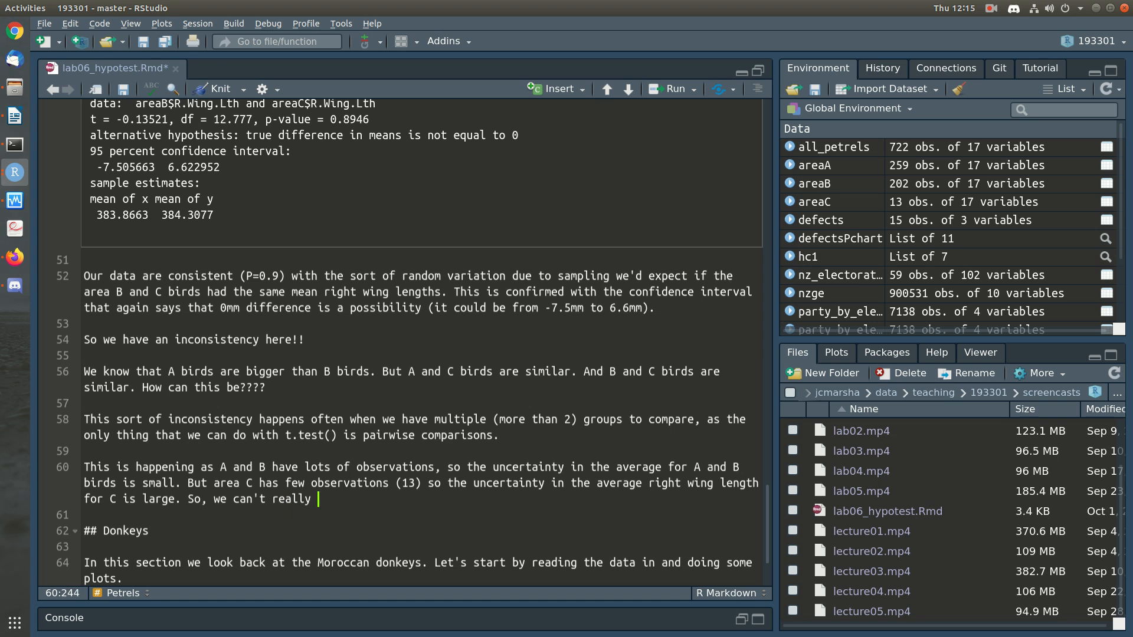
{"action": "type", "text": "tell with much confidence as"}
Step: Extend the paragraph above the Donkeys heading with "So, we can't really tell with much confidence whether the C birds are"
{"action": "key", "text": "BackSpace"}
{"action": "key", "text": "BackSpace"}
{"action": "type", "text": "whether the C birds are "}
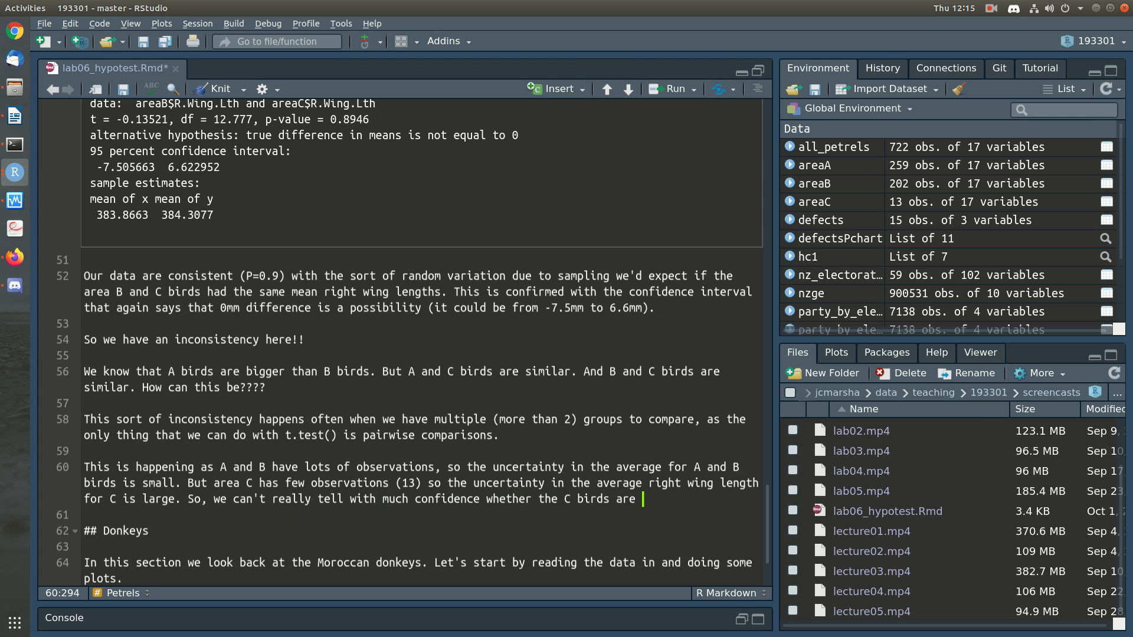
{"action": "type", "text": "different to either A or B"}
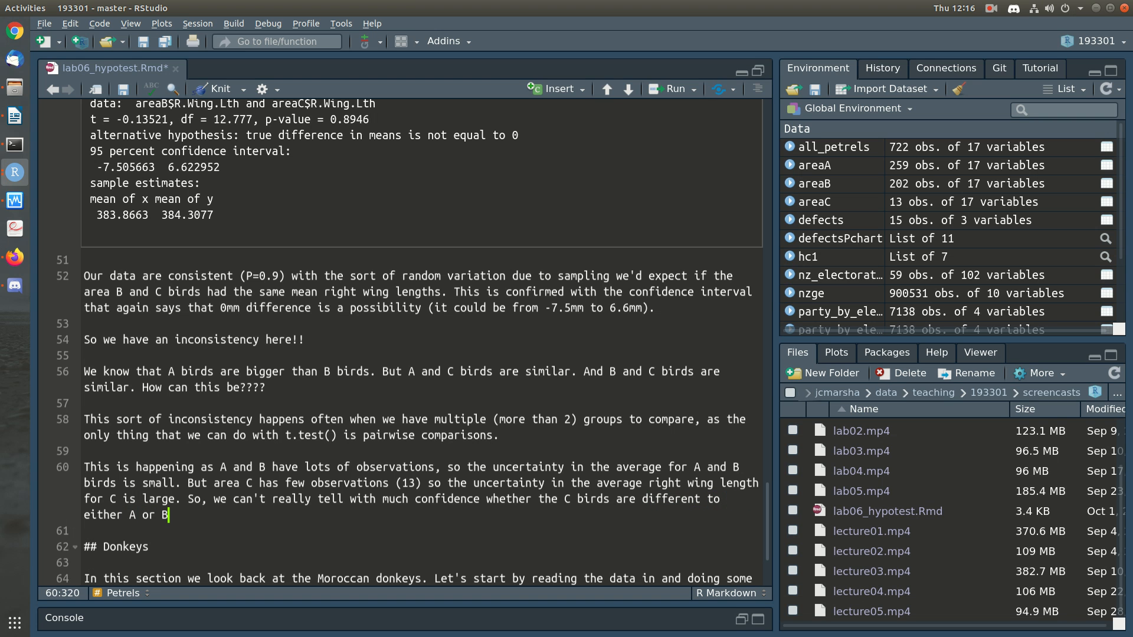
Step: Continue the sentence about the C birds with "different to either A or B, as"
{"action": "type", "text": ", as we're too uncertain"}
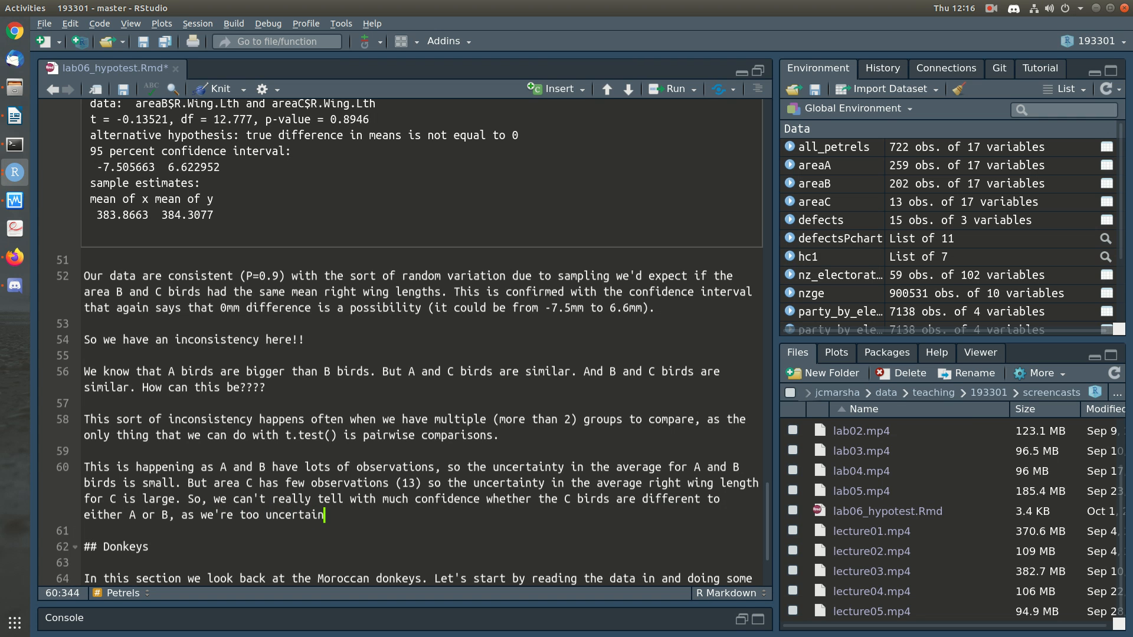
{"action": "type", "text": " about what they'r"}
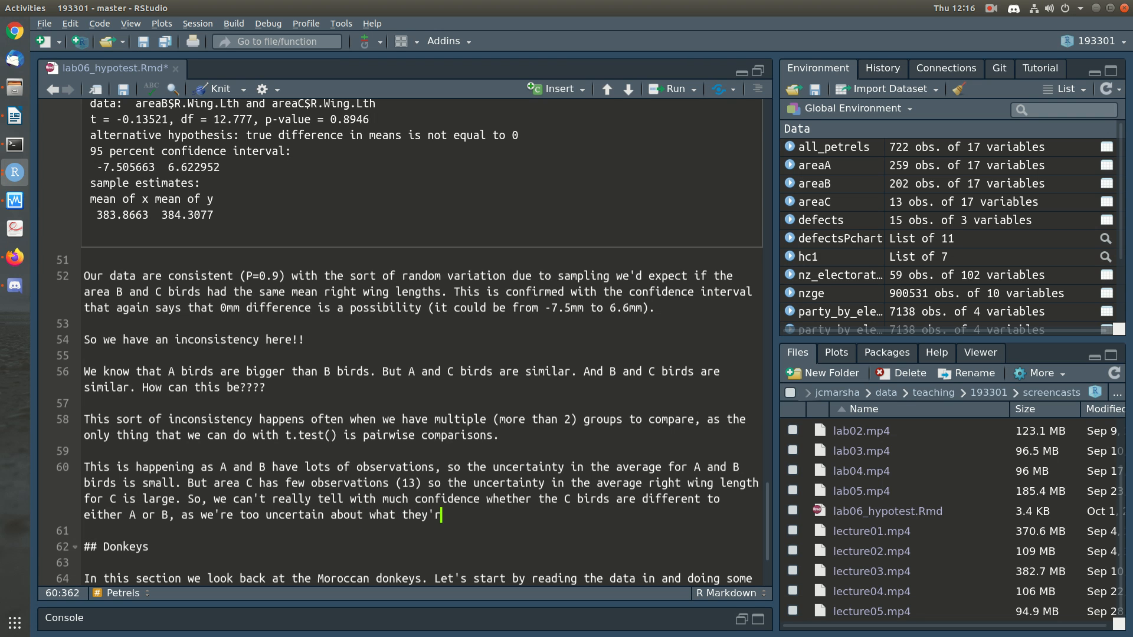
Step: Finish the sentence with "we're too uncertain about what their average is."
{"action": "key", "text": "BackSpace"}
{"action": "key", "text": "BackSpace"}
{"action": "type", "text": "ir average is."}
Step: Start a new paragraph with "Later on we'll look at how we can solve this issue by answering the more"
{"action": "key", "text": "Return"}
{"action": "key", "text": "Return"}
{"action": "type", "text": "Later on we'll "}
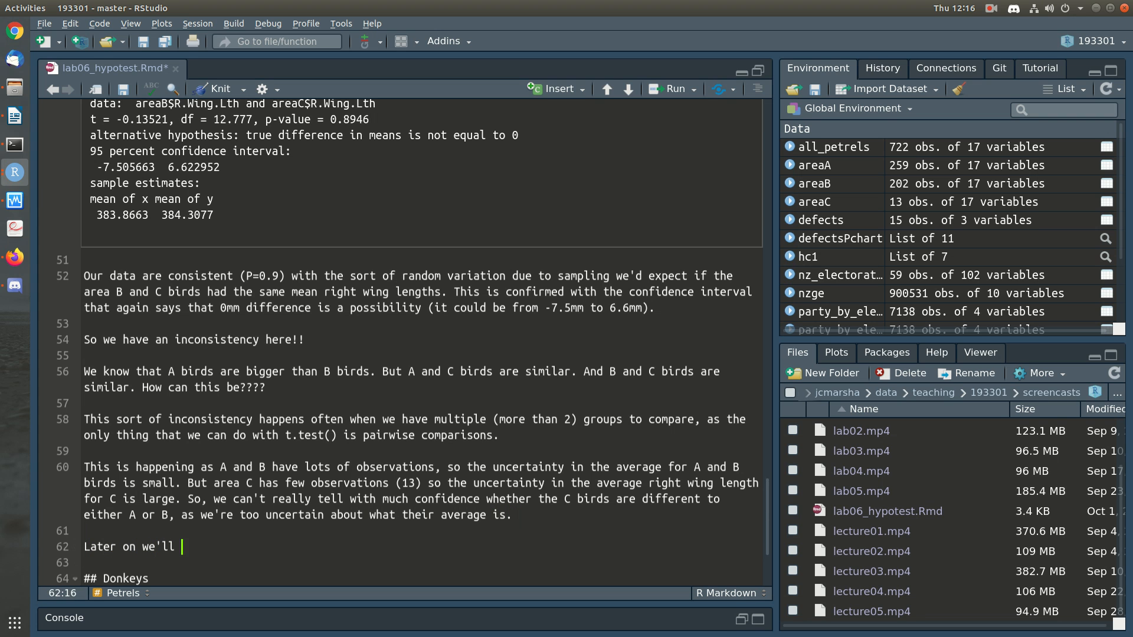
{"action": "type", "text": "look at how we c"}
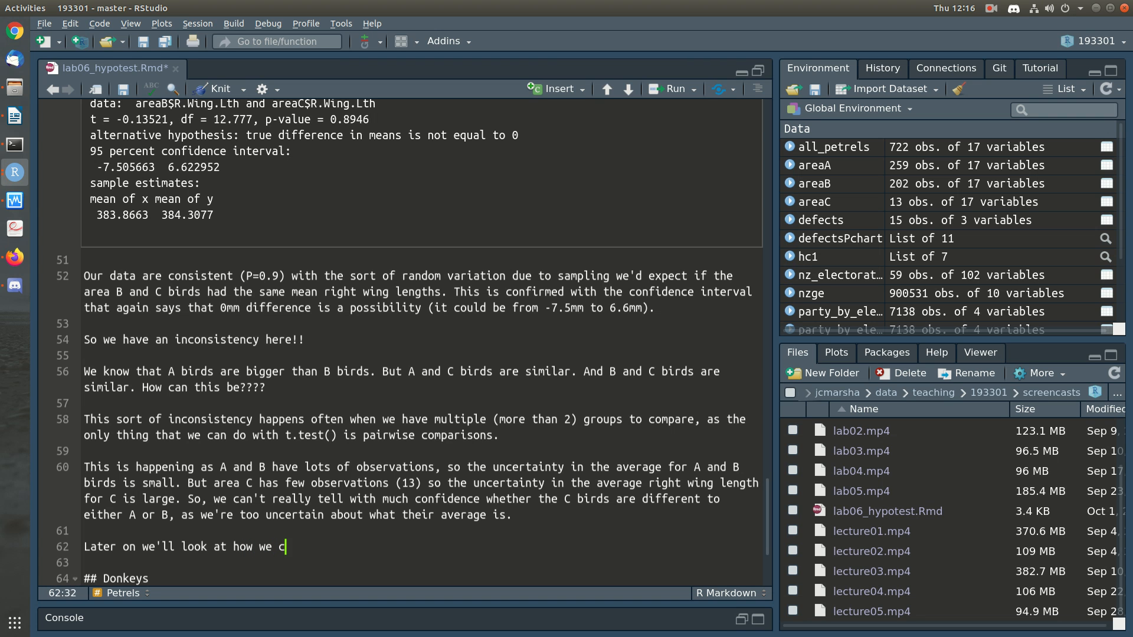
{"action": "type", "text": "an solve this issue "}
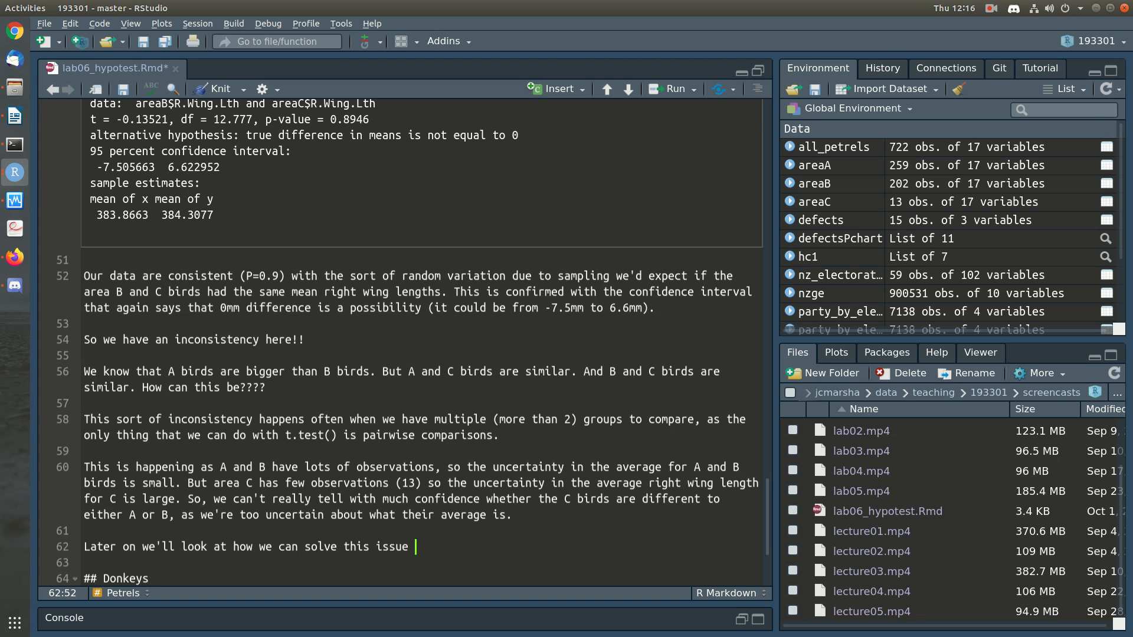
{"action": "type", "text": "by answering the more "}
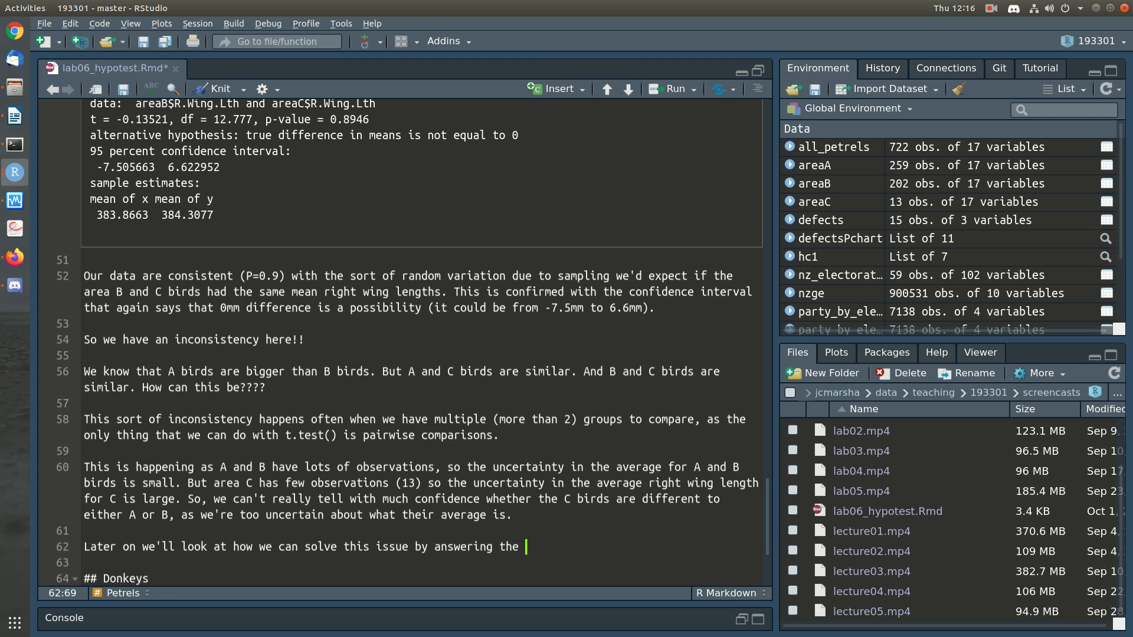
{"action": "type", "text": "useful questions: \""}
Step: Continue the sentence with useful question: "Are **any** of the areas different, putting "any" in Markdown bold
{"action": "key", "text": "BackSpace"}
{"action": "key", "text": "BackSpace"}
{"action": "key", "text": "BackSpace"}
{"action": "key", "text": "BackSpace"}
{"action": "type", "text": ";"}
{"action": "key", "text": "BackSpace"}
{"action": "type", "text": ": \"Area"}
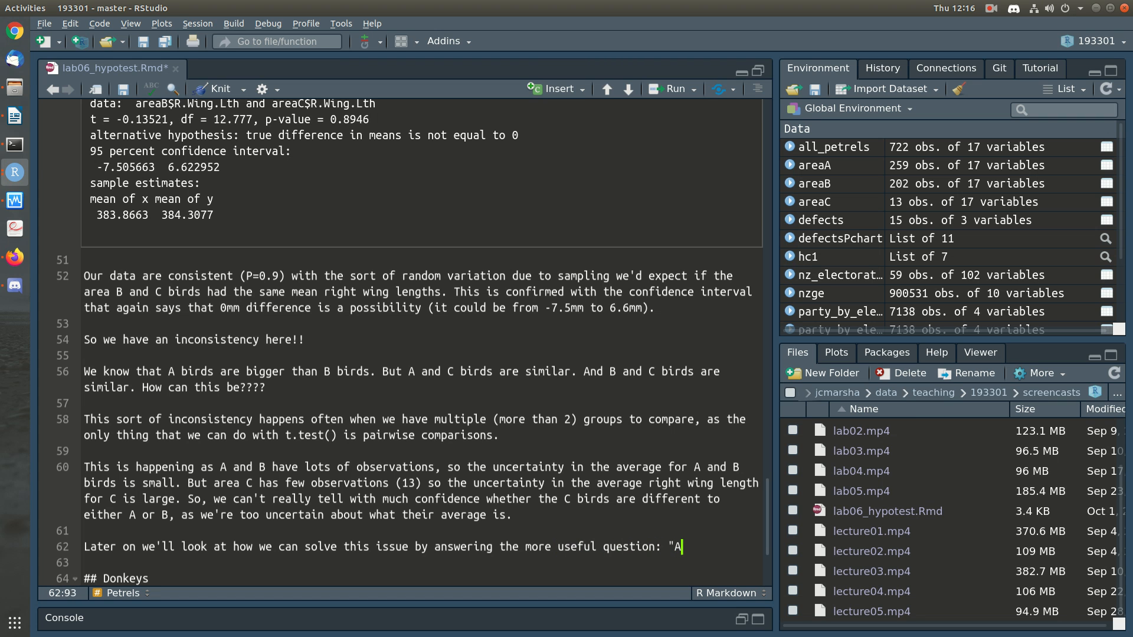
{"action": "key", "text": "BackSpace"}
{"action": "key", "text": "BackSpace"}
{"action": "type", "text": "**A"}
{"action": "type", "text": "any** of the"}
{"action": "type", "text": " are"}
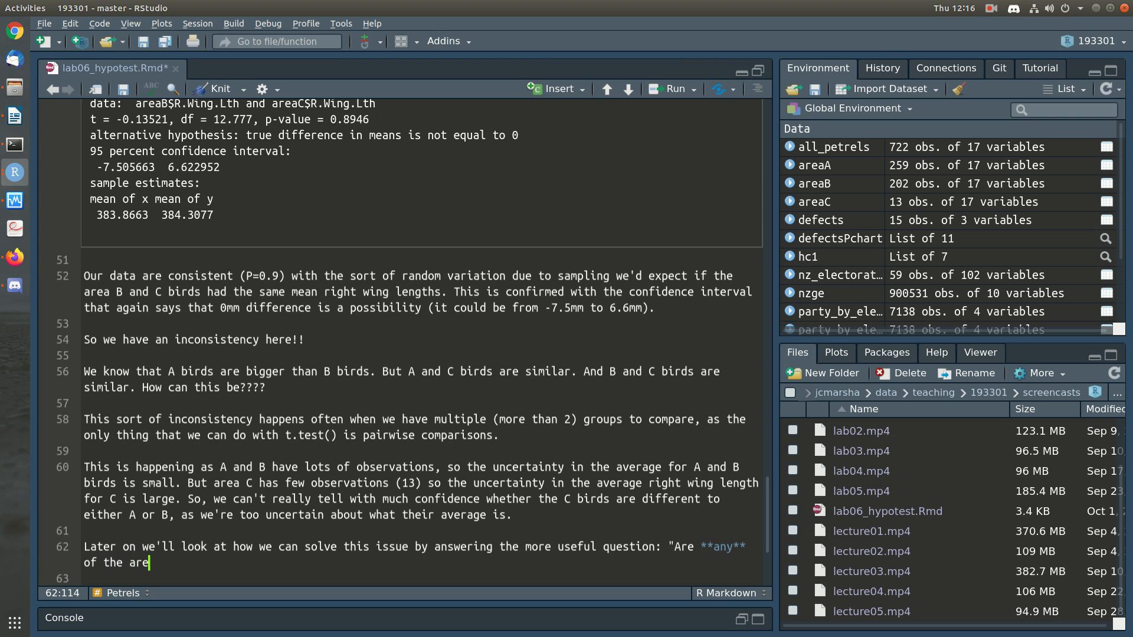
{"action": "type", "text": "as different, or are the"}
Step: Complete the quoted question with ", or are they all the same?" and save the document
{"action": "key", "text": "BackSpace"}
{"action": "type", "text": "y "}
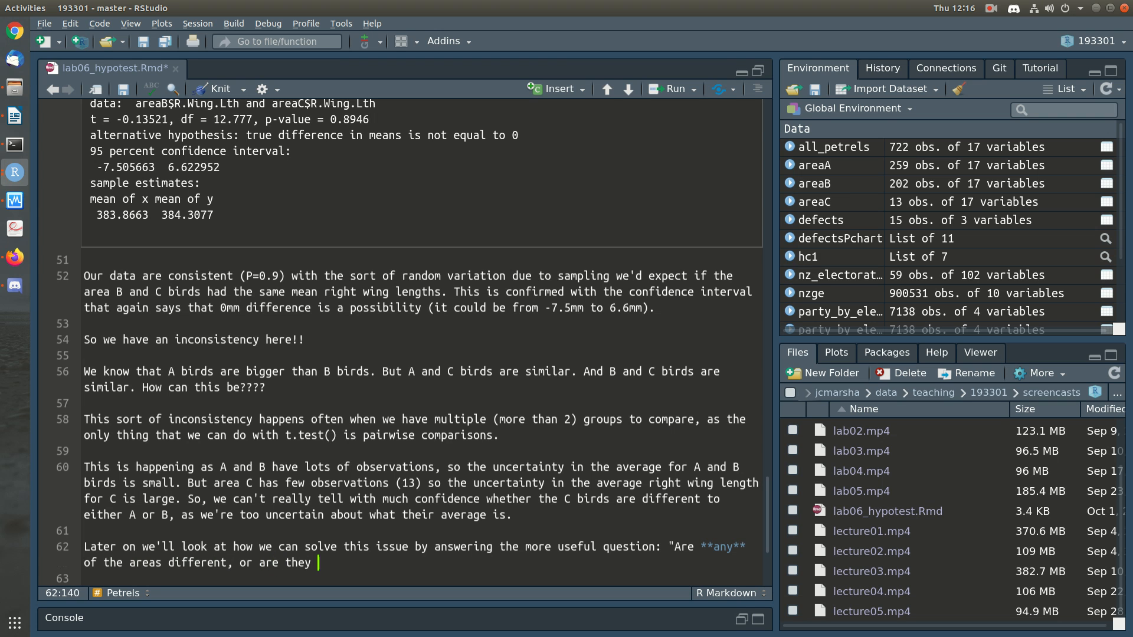
{"action": "type", "text": "all the same?\""}
{"action": "key", "text": "ctrl+s"}
{"action": "key", "text": "Down"}
{"action": "key", "text": "Down"}
{"action": "key", "text": "Down"}
{"action": "key", "text": "Up"}
{"action": "key", "text": "Up"}
{"action": "key", "text": "Left"}
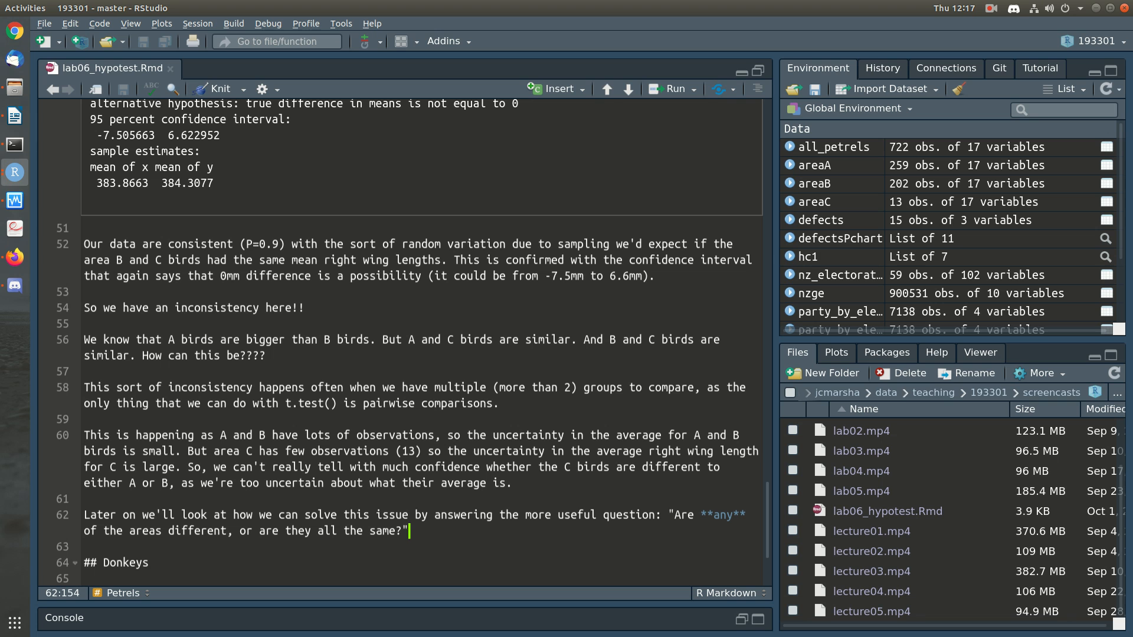
Step: Run the Donkeys section's code chunk to read donkey_all.csv and draw the body weight plots
{"action": "key", "text": "Down"}
{"action": "scroll", "coordinate": [741, 494], "scroll_direction": "down", "scroll_amount": 3}
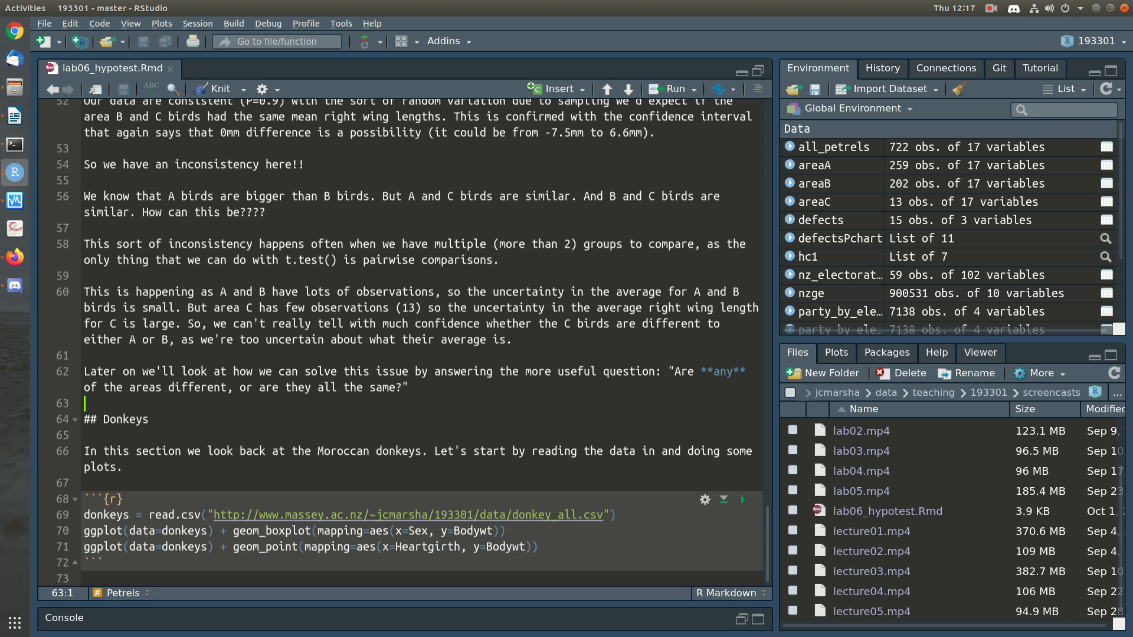
{"action": "key", "text": "Down"}
{"action": "key", "text": "Down"}
{"action": "key", "text": "Down"}
{"action": "key", "text": "Down"}
{"action": "key", "text": "Down"}
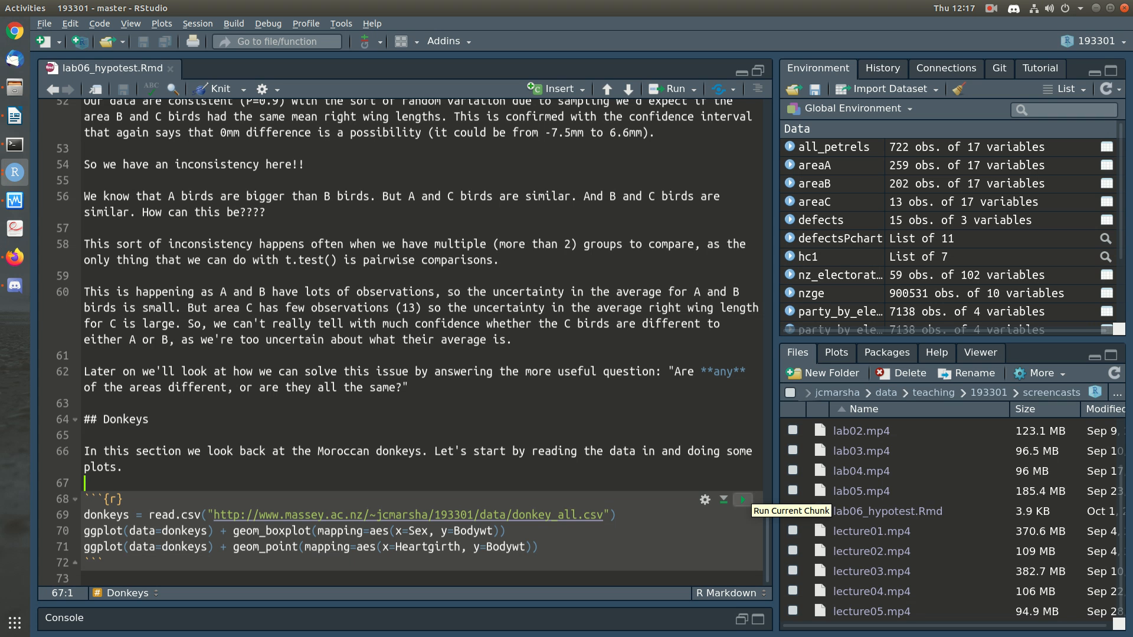
{"action": "left_click", "coordinate": [742, 500]}
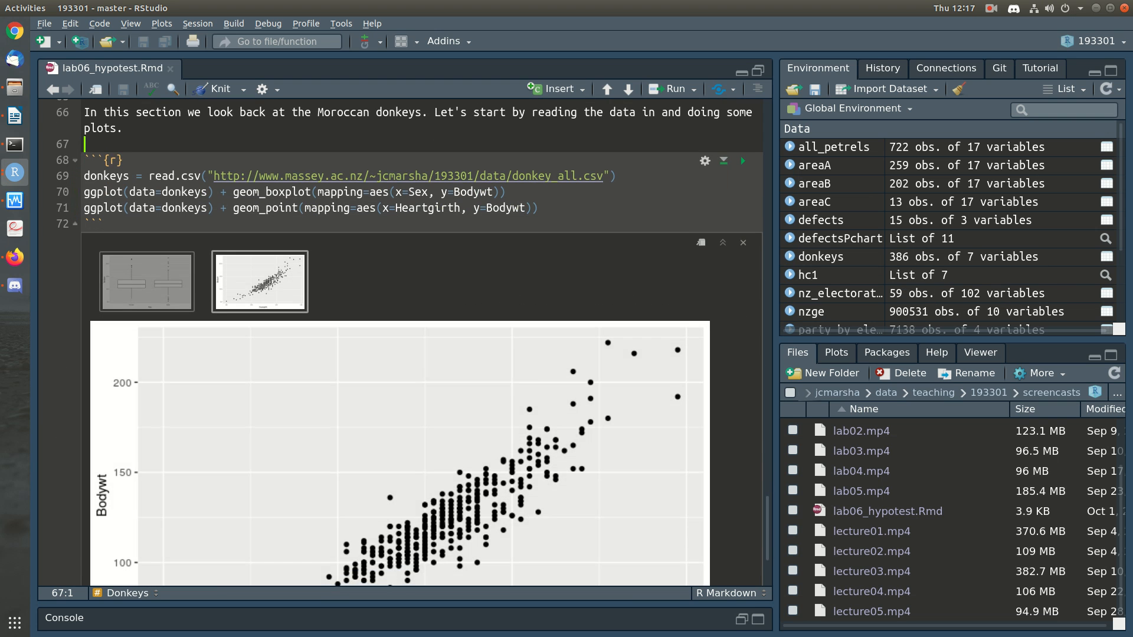
Step: Examine the box plot of body weight by sex and the scatter plot of body weight against heartgirth
{"action": "scroll", "coordinate": [400, 342], "scroll_direction": "up", "scroll_amount": 4}
{"action": "left_click", "coordinate": [540, 212]}
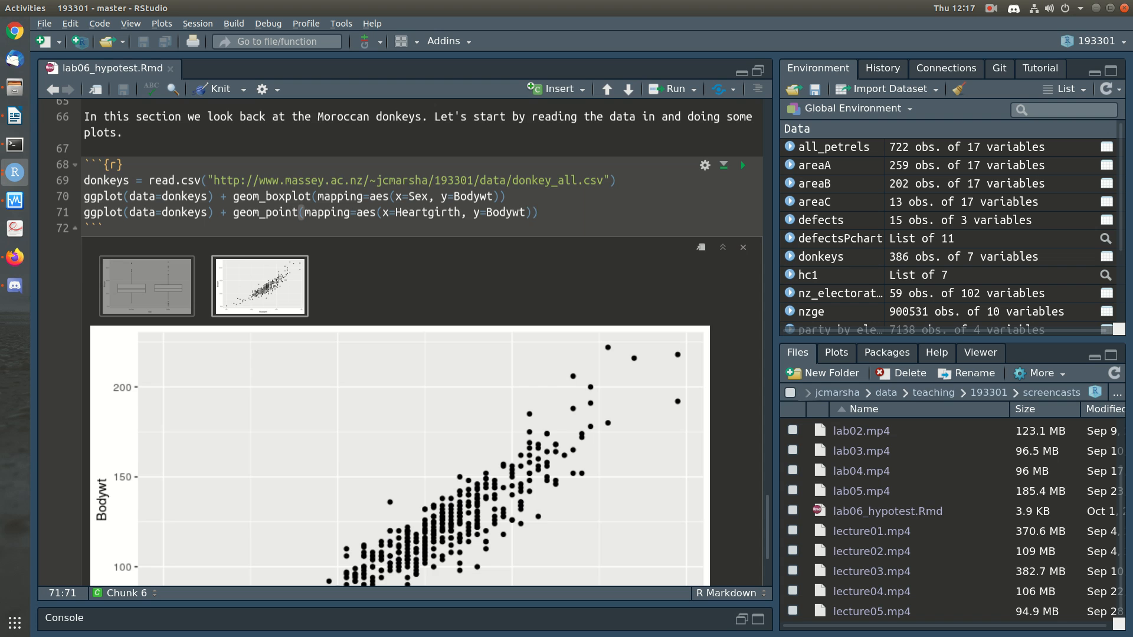
{"action": "scroll", "coordinate": [400, 342], "scroll_direction": "down", "scroll_amount": 2}
{"action": "scroll", "coordinate": [400, 342], "scroll_direction": "up", "scroll_amount": 1}
{"action": "left_click", "coordinate": [147, 232]}
{"action": "scroll", "coordinate": [400, 343], "scroll_direction": "down", "scroll_amount": 2}
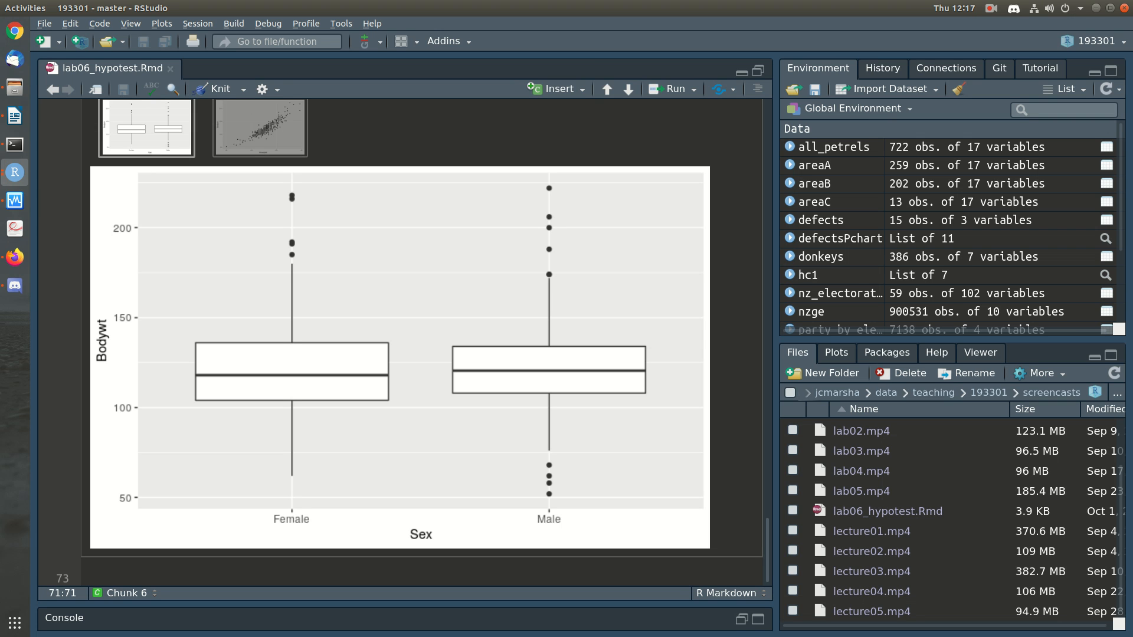
{"action": "scroll", "coordinate": [400, 343], "scroll_direction": "up", "scroll_amount": 3}
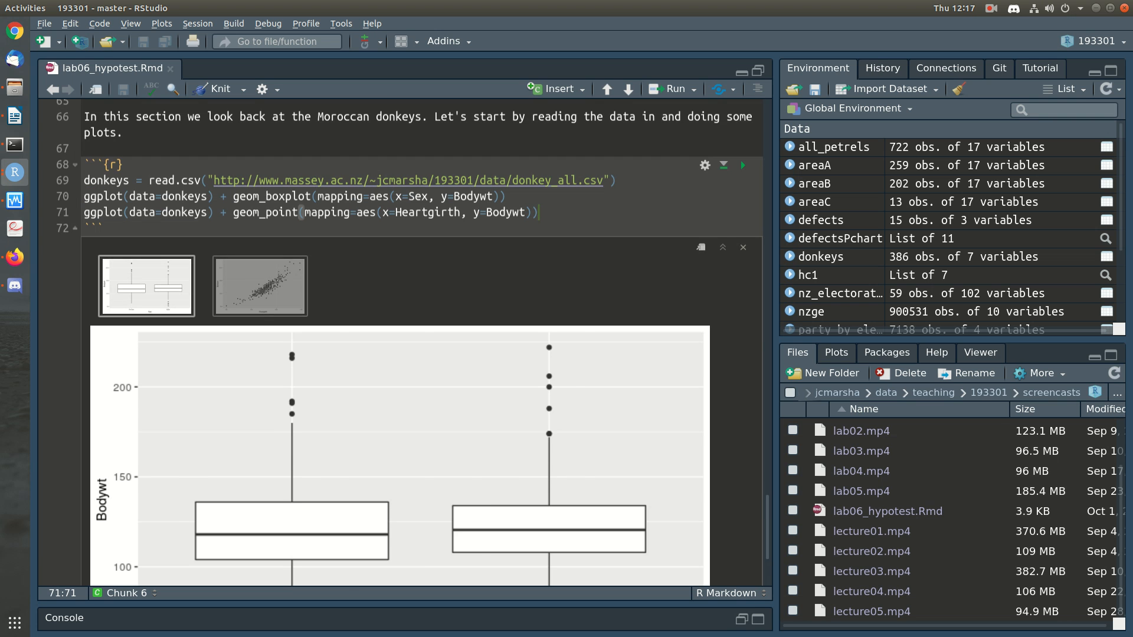
{"action": "left_click", "coordinate": [260, 286]}
{"action": "scroll", "coordinate": [400, 343], "scroll_direction": "down", "scroll_amount": 3}
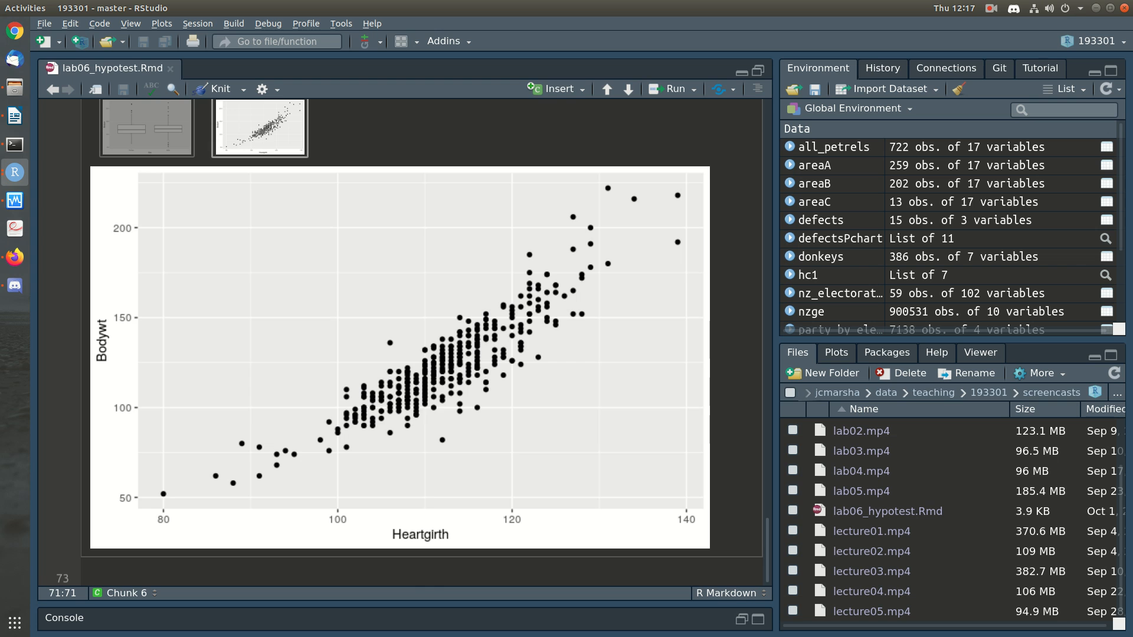
{"action": "scroll", "coordinate": [400, 342], "scroll_direction": "up", "scroll_amount": 4}
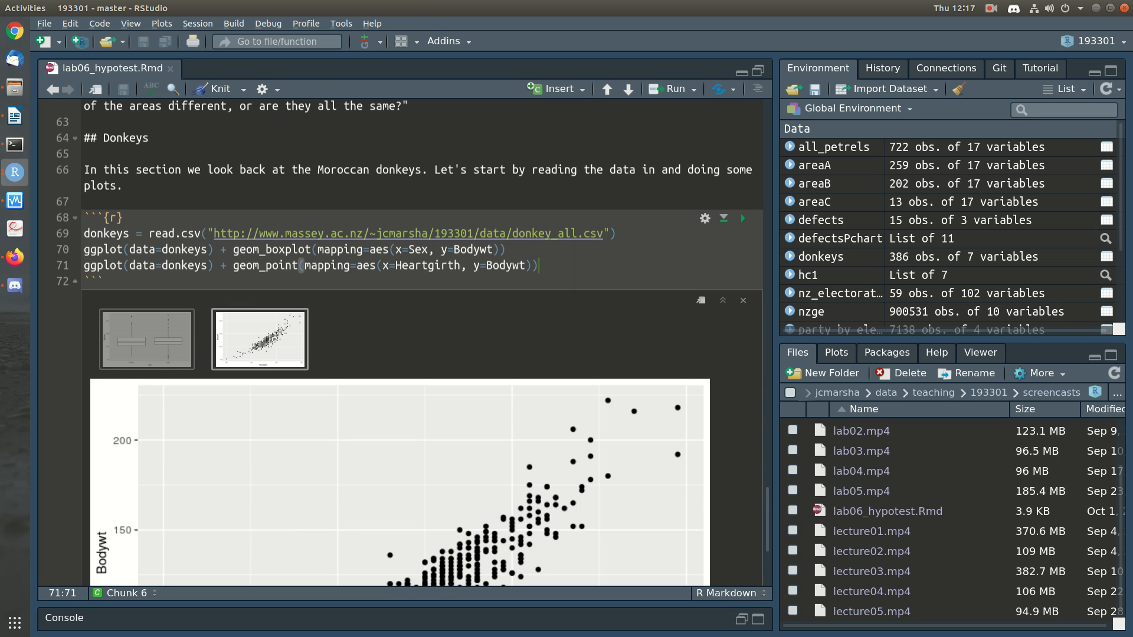
{"action": "key", "text": "Left"}
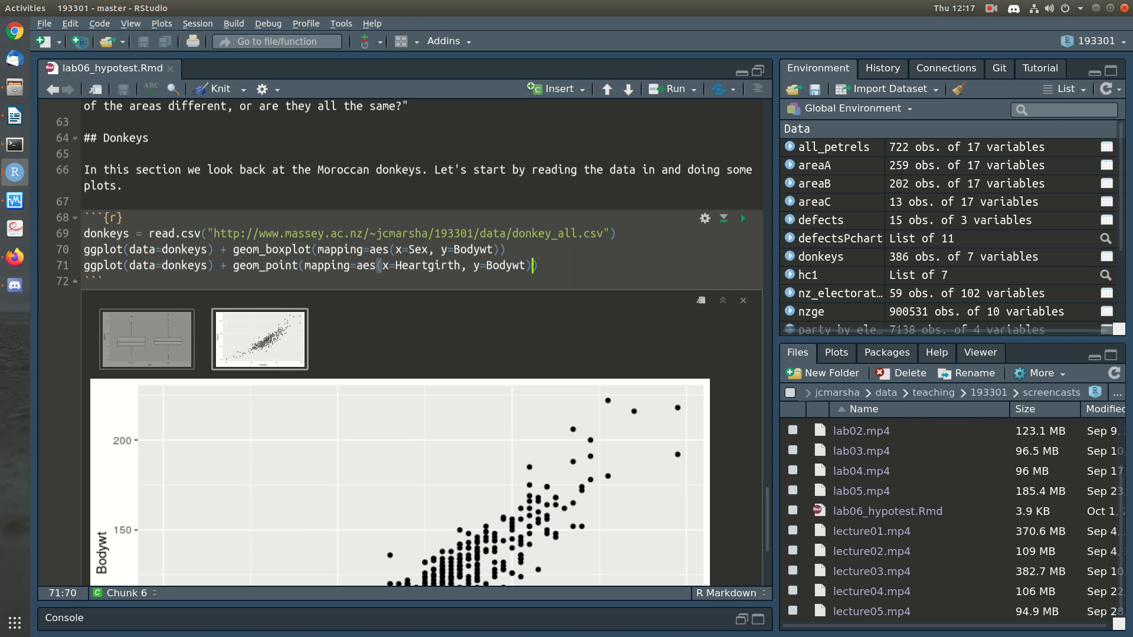
Step: View the donkeys data table and return to lab06_hypotest.Rmd at the donkey plots chunk
{"action": "left_click", "coordinate": [821, 256]}
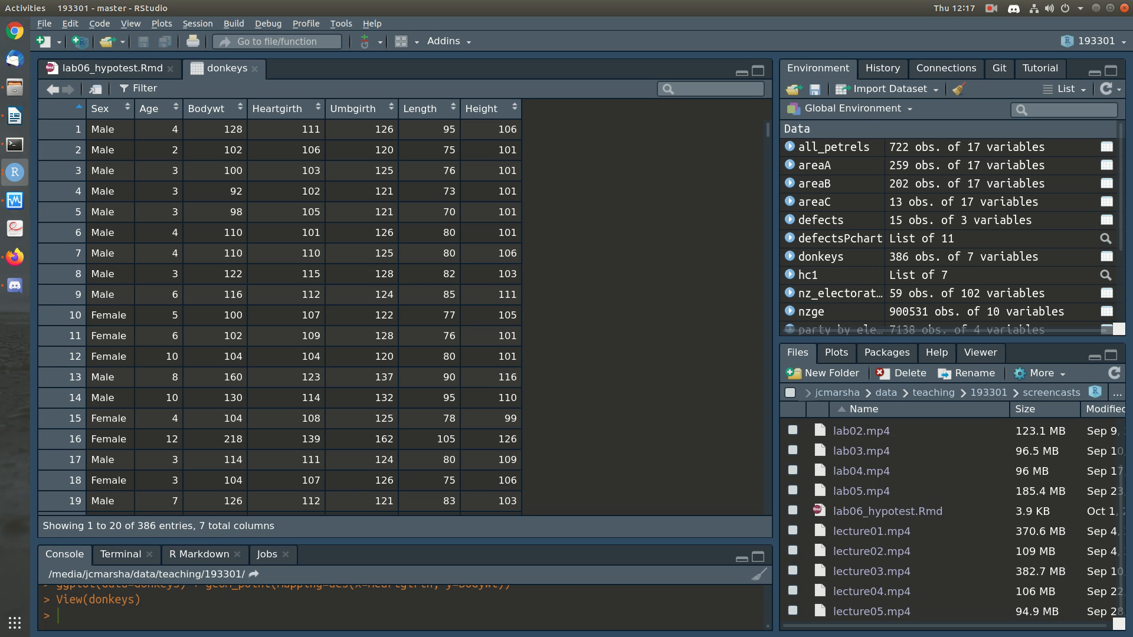
{"action": "left_click", "coordinate": [112, 68]}
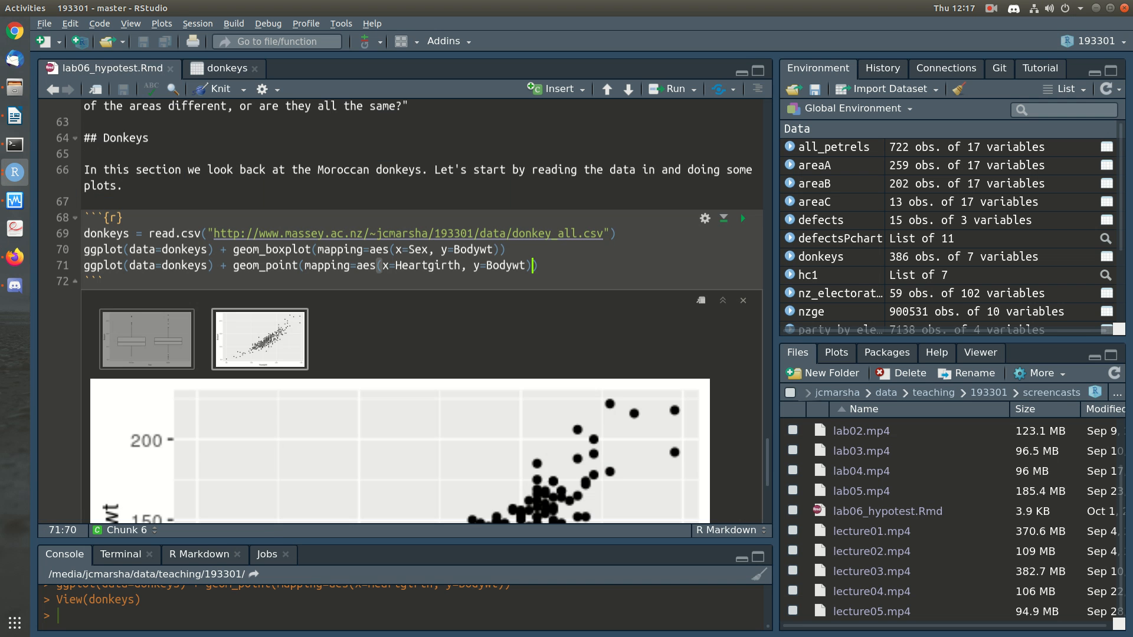
{"action": "scroll", "coordinate": [401, 395], "scroll_direction": "down", "scroll_amount": 5}
{"action": "scroll", "coordinate": [401, 365], "scroll_direction": "up", "scroll_amount": 5}
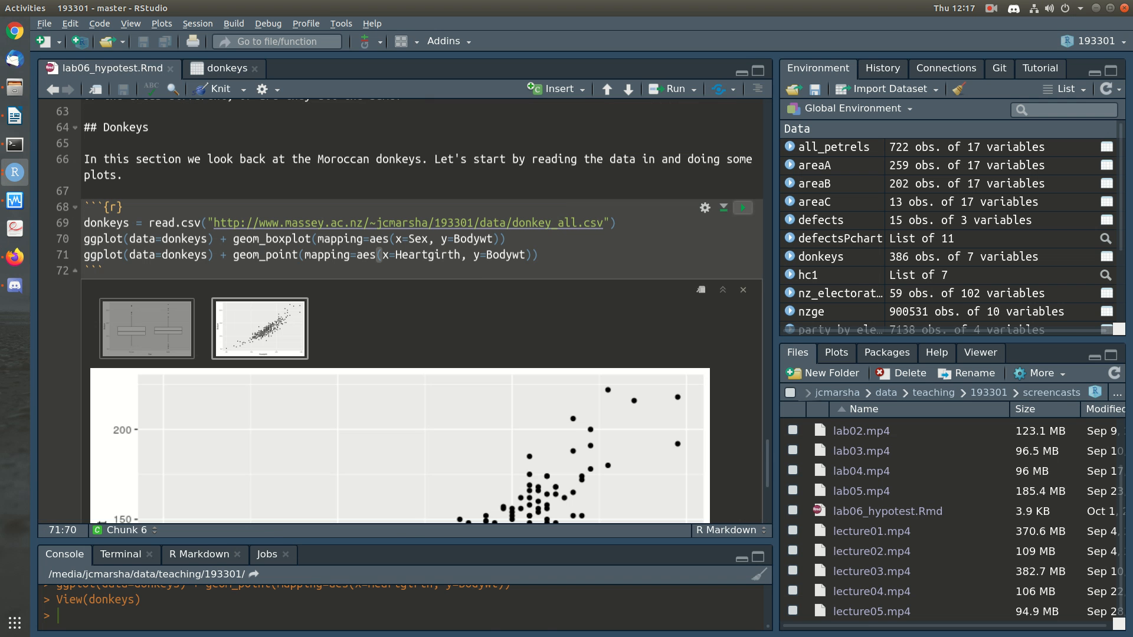
Step: Rerun the donkey plots chunk and start a paragraph below it with "From the plot it seems male and female donkeys"
{"action": "left_click", "coordinate": [743, 208]}
{"action": "left_click", "coordinate": [125, 224]}
{"action": "key", "text": "Return"}
{"action": "key", "text": "Return"}
{"action": "type", "text": "From the plot it"}
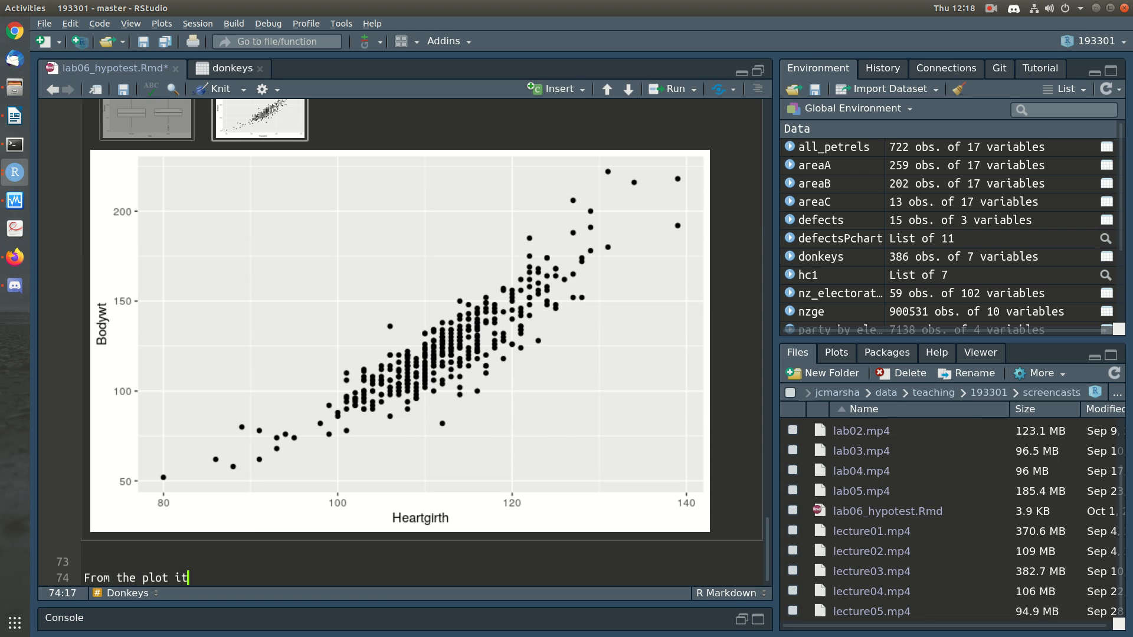
{"action": "type", "text": " seems male and female donkeys d"}
{"action": "key", "text": "BackSpace"}
{"action": "key", "text": "BackSpace"}
{"action": "key", "text": "BackSpace"}
{"action": "key", "text": "BackSpace"}
{"action": "type", "text": "ys"}
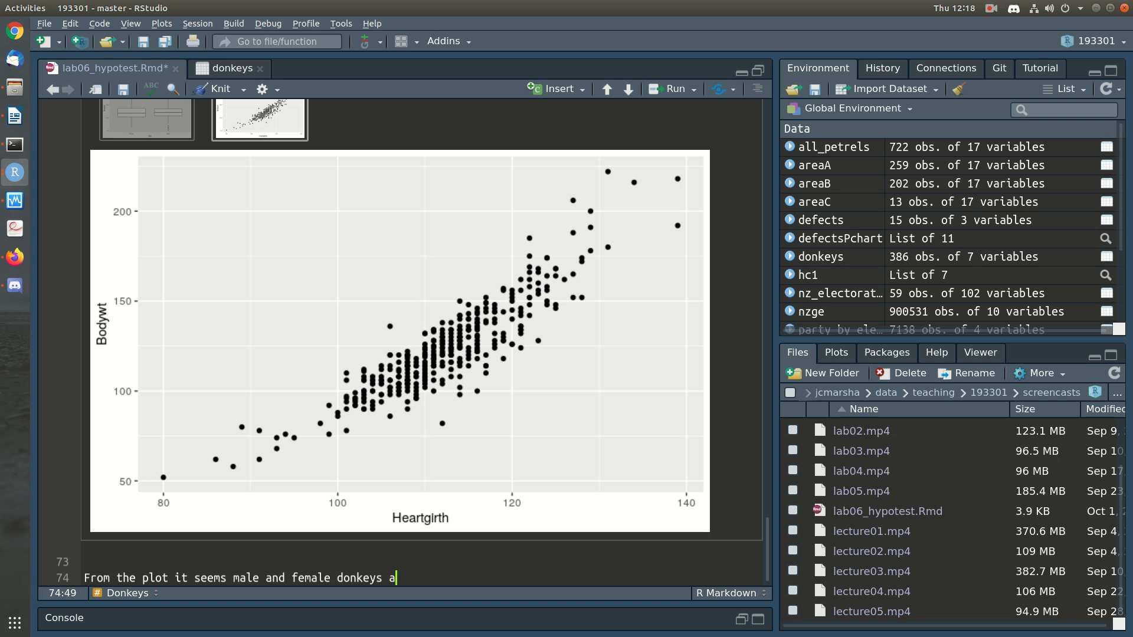
Step: Continue the donkey plot description with "have similar average body weight"
{"action": "key", "text": "BackSpace"}
{"action": "type", "text": "hve simil"}
{"action": "key", "text": "BackSpace"}
{"action": "key", "text": "BackSpace"}
{"action": "key", "text": "BackSpace"}
{"action": "key", "text": "BackSpace"}
{"action": "key", "text": "BackSpace"}
{"action": "key", "text": "BackSpace"}
{"action": "key", "text": "BackSpace"}
{"action": "key", "text": "BackSpace"}
{"action": "type", "text": "ave similar average b"}
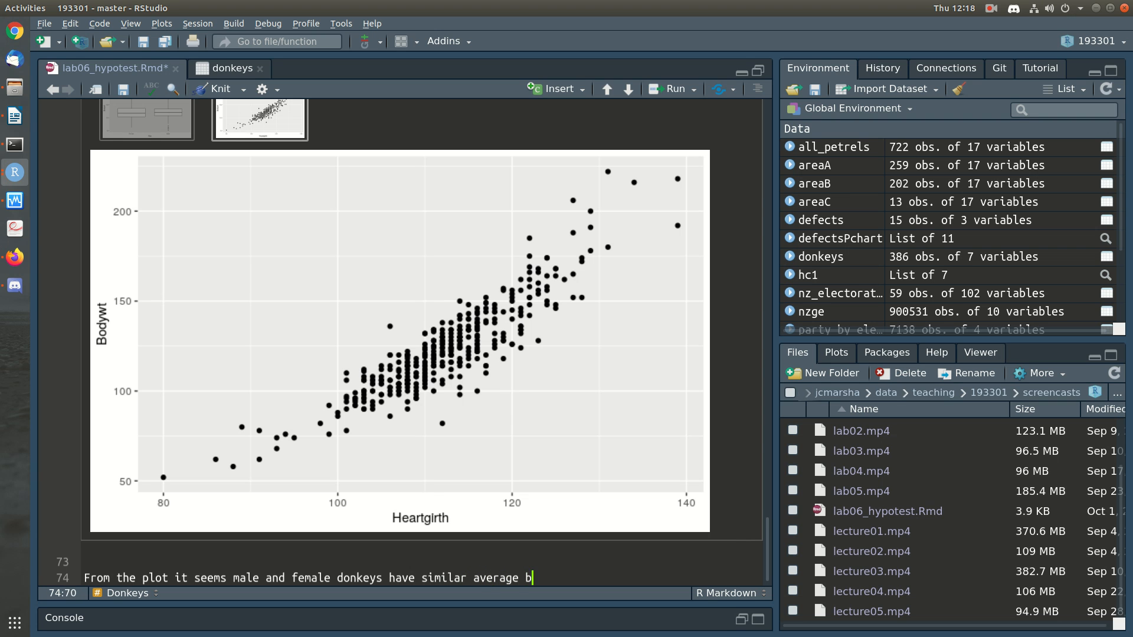
{"action": "type", "text": "ody weight. There's a fairly strong increasing relationship "}
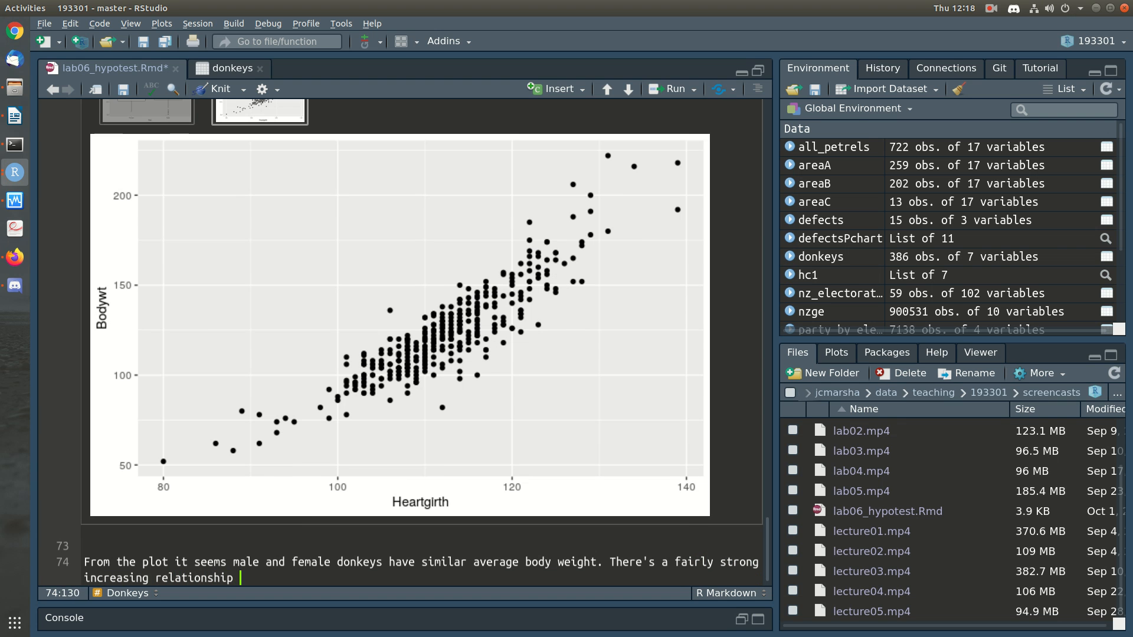
{"action": "type", "text": "between "}
{"action": "type", "text": "heartgirth a"}
{"action": "type", "text": "nd "}
{"action": "type", "text": "body weight."}
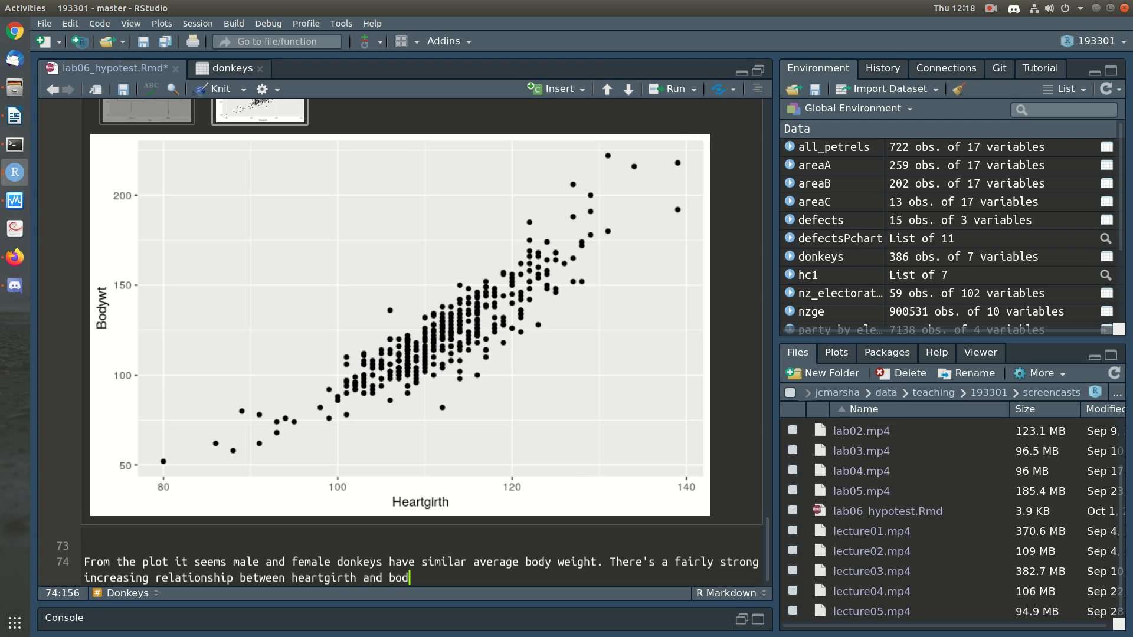
Step: Insert an empty R code chunk below the donkey plot description
{"action": "key", "text": "Return"}
{"action": "key", "text": "Return"}
{"action": "type", "text": "```{r}"}
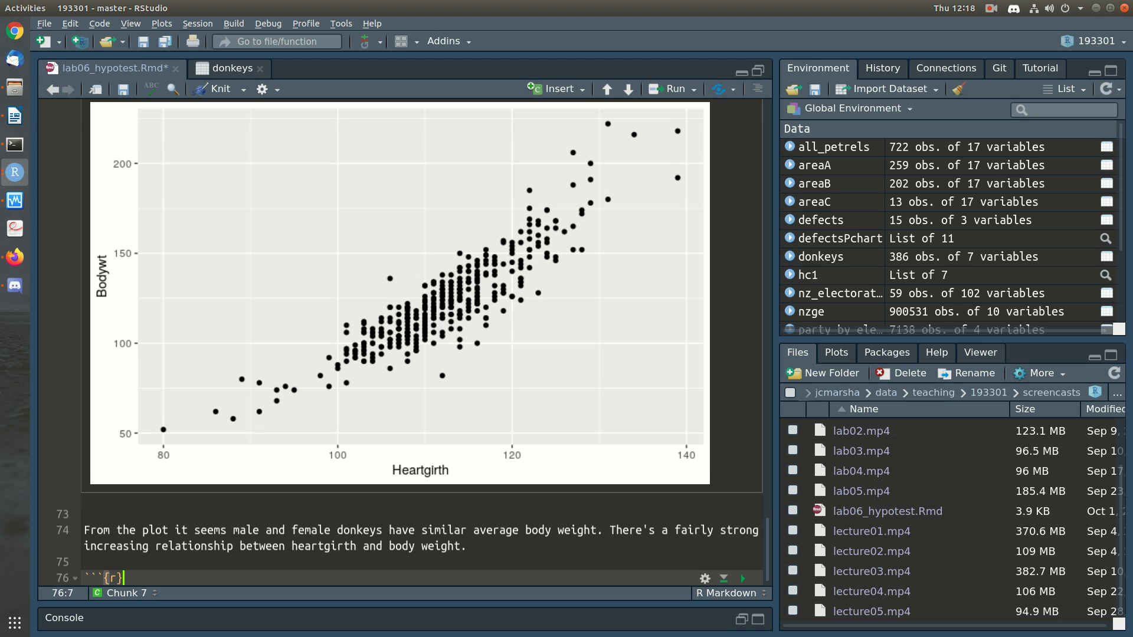
{"action": "key", "text": "Return"}
{"action": "type", "text": "```"}
{"action": "key", "text": "Up"}
{"action": "key", "text": "End"}
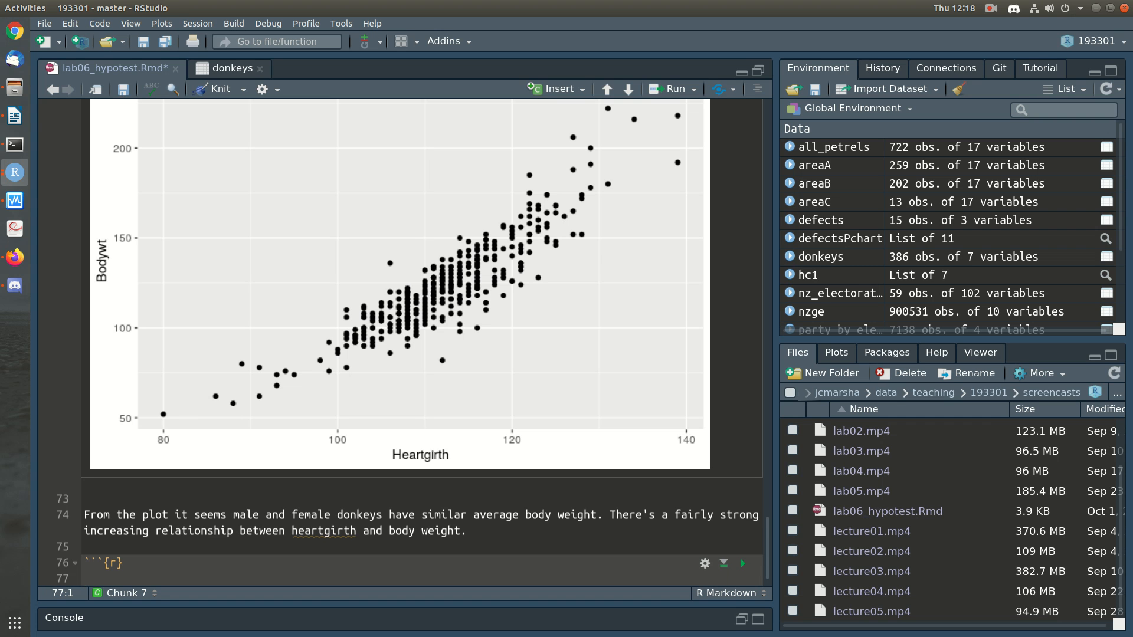
Step: Write t.test(Bodywt ~ Sex, data=donkeys) in the new R chunk
{"action": "type", "text": "t.test"}
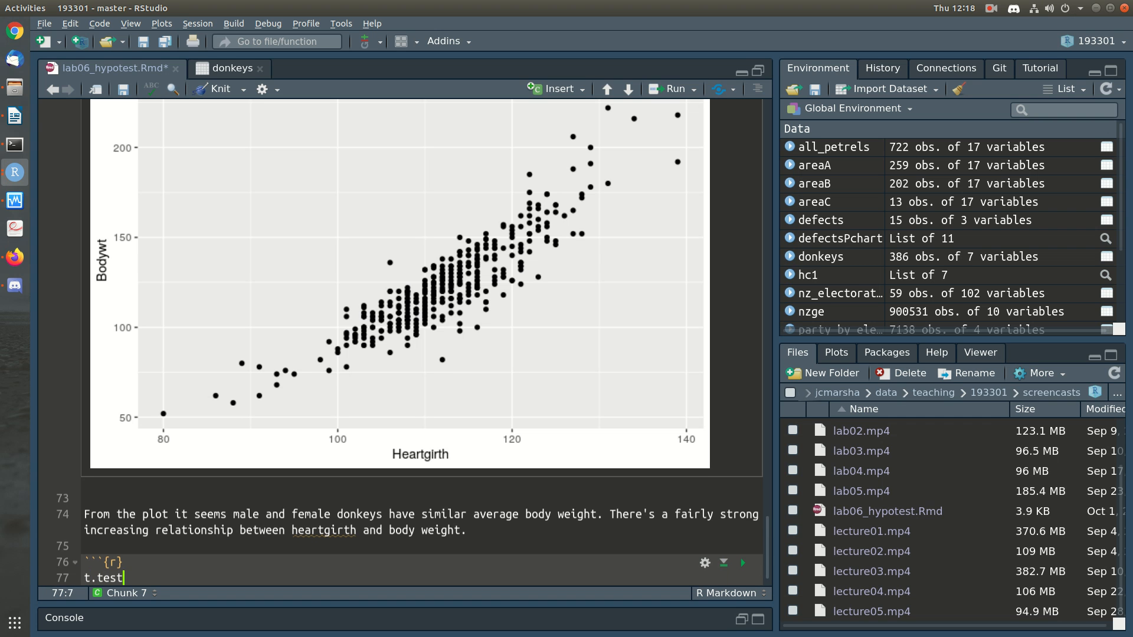
{"action": "type", "text": "(Bodywt ~ Se"}
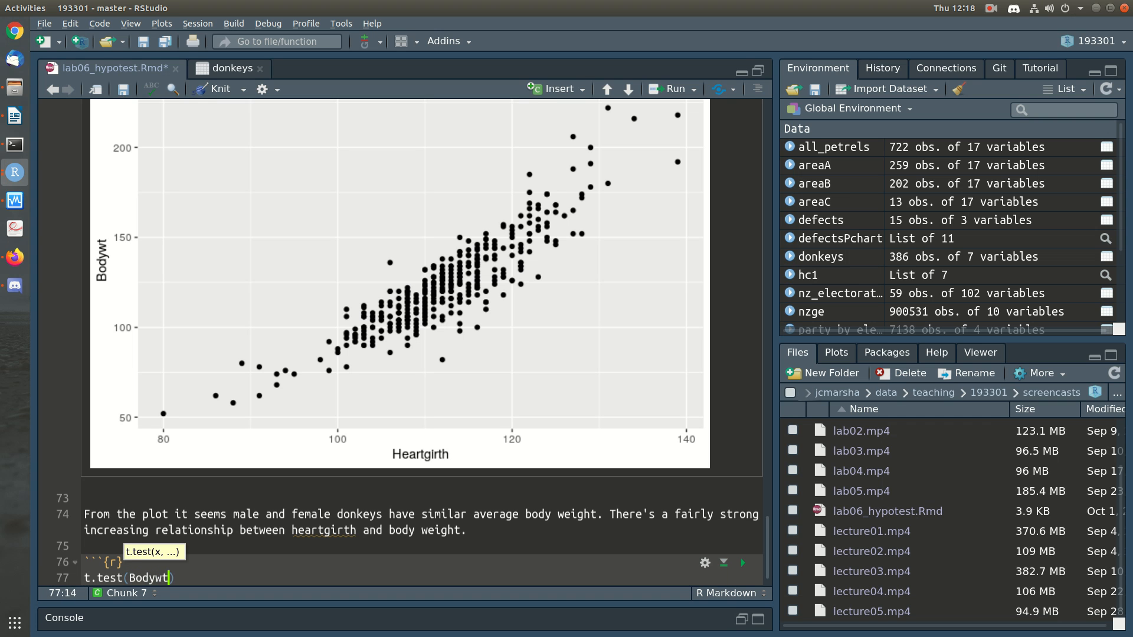
{"action": "type", "text": "x, data=donkeys"}
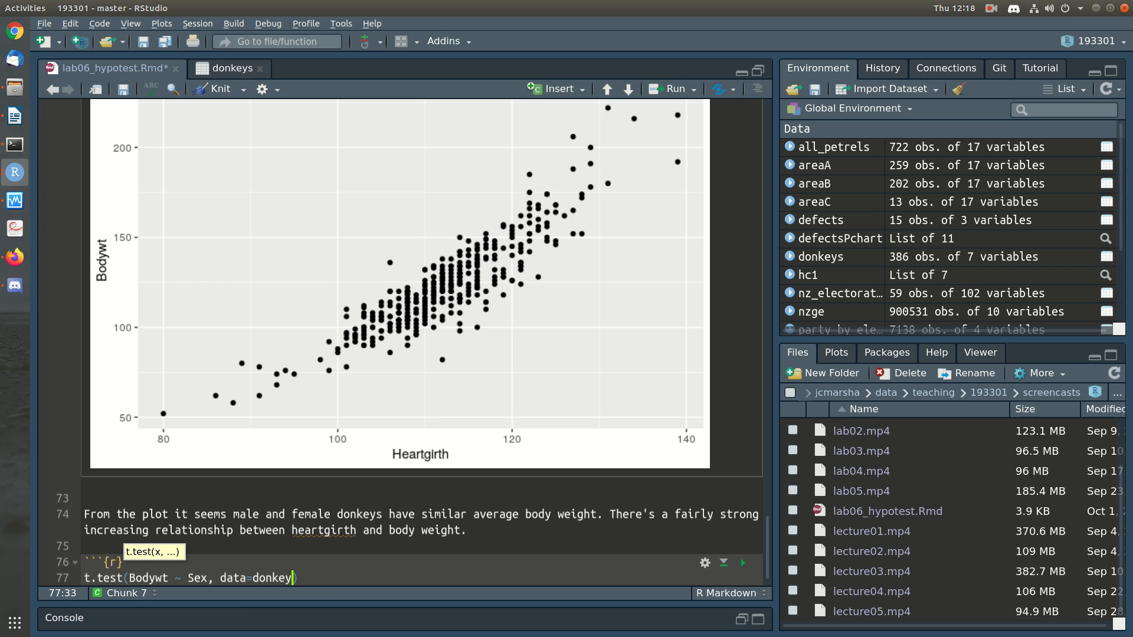
Step: Run the t-test and start its interpretation below with "The P value is large (0.4) which suggests that any difference we observe"
{"action": "key", "text": "ctrl+Return"}
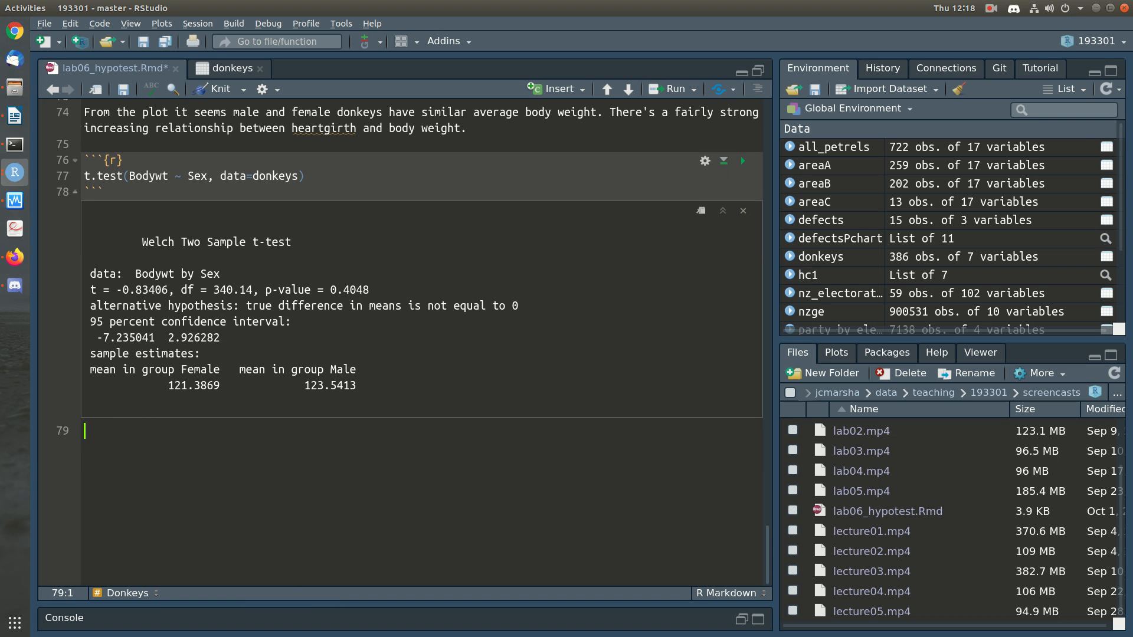
{"action": "type", "text": "The P value is large (0.4)"}
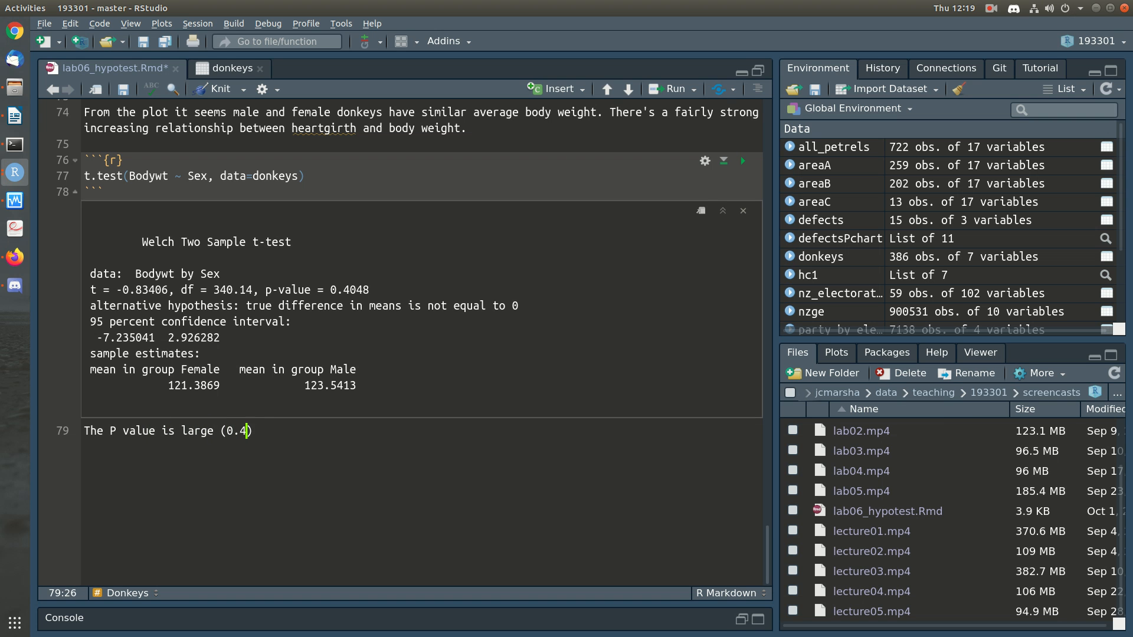
{"action": "type", "text": " which suggests that any "}
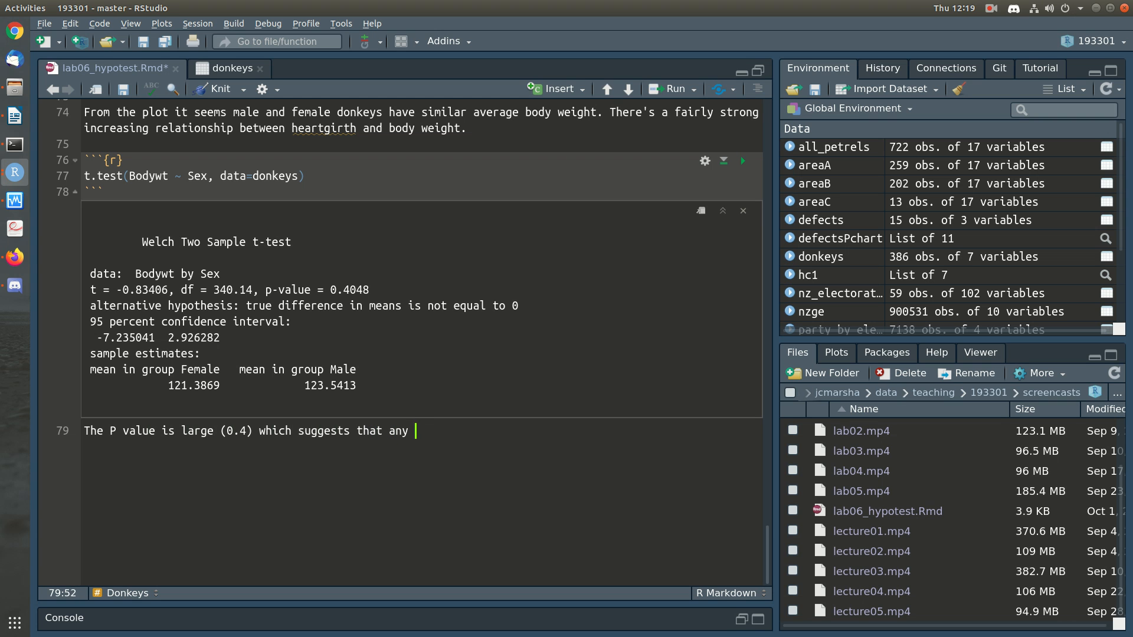
{"action": "type", "text": "difference we obse"}
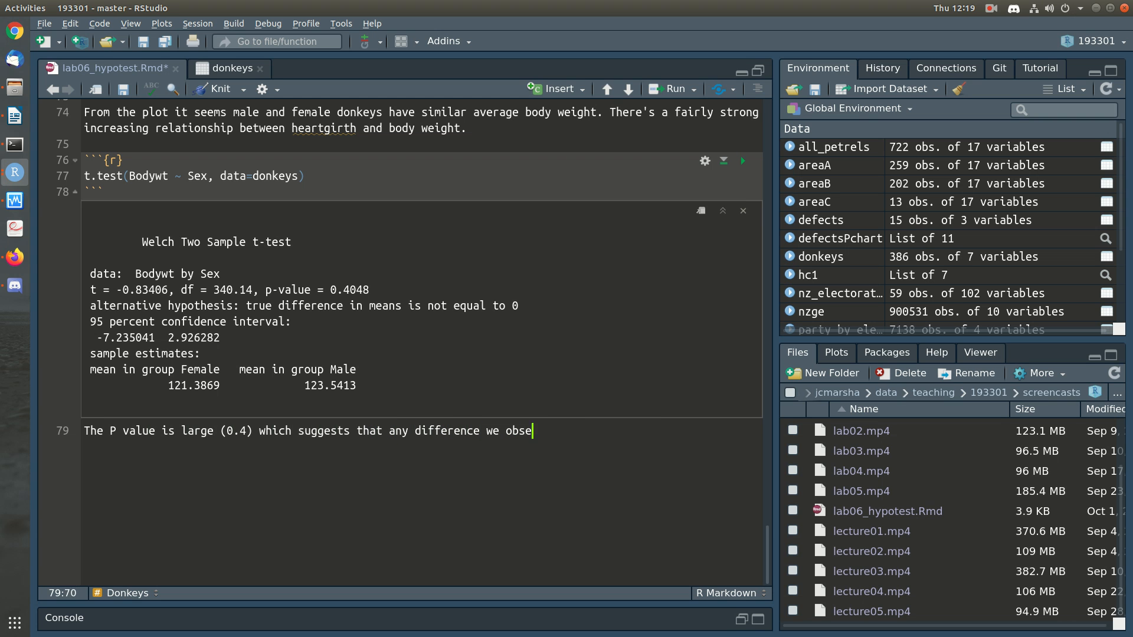
{"action": "type", "text": "rve in our sa"}
Step: Continue the P value sentence with "in our sample arises fairly frequently due to sample"
{"action": "key", "text": "BackSpace"}
{"action": "type", "text": "ample could"}
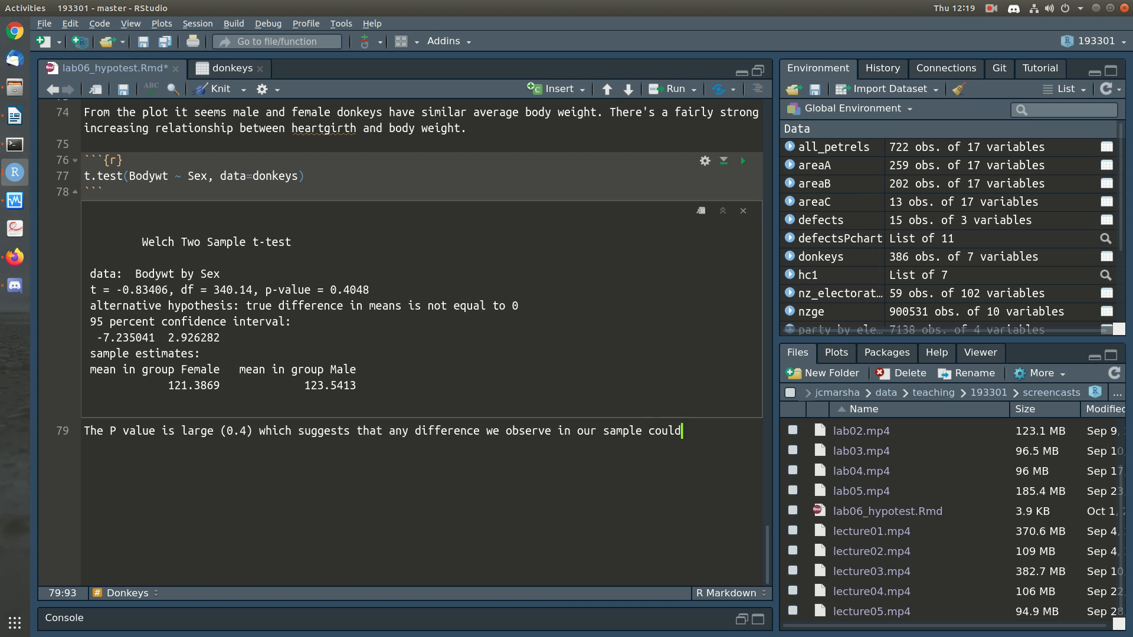
{"action": "type", "text": " just arise"}
{"action": "key", "text": "BackSpace"}
{"action": "key", "text": "BackSpace"}
{"action": "key", "text": "BackSpace"}
{"action": "key", "text": "BackSpace"}
{"action": "key", "text": "BackSpace"}
{"action": "key", "text": "BackSpace"}
{"action": "key", "text": "BackSpace"}
{"action": "key", "text": "BackSpace"}
{"action": "key", "text": "BackSpace"}
{"action": "key", "text": "BackSpace"}
{"action": "key", "text": "BackSpace"}
{"action": "key", "text": "BackSpace"}
{"action": "key", "text": "BackSpace"}
{"action": "key", "text": "BackSpace"}
{"action": "key", "text": "BackSpace"}
{"action": "key", "text": "BackSpace"}
{"action": "key", "text": "BackSpace"}
{"action": "type", "text": "arises fairly frequently due"}
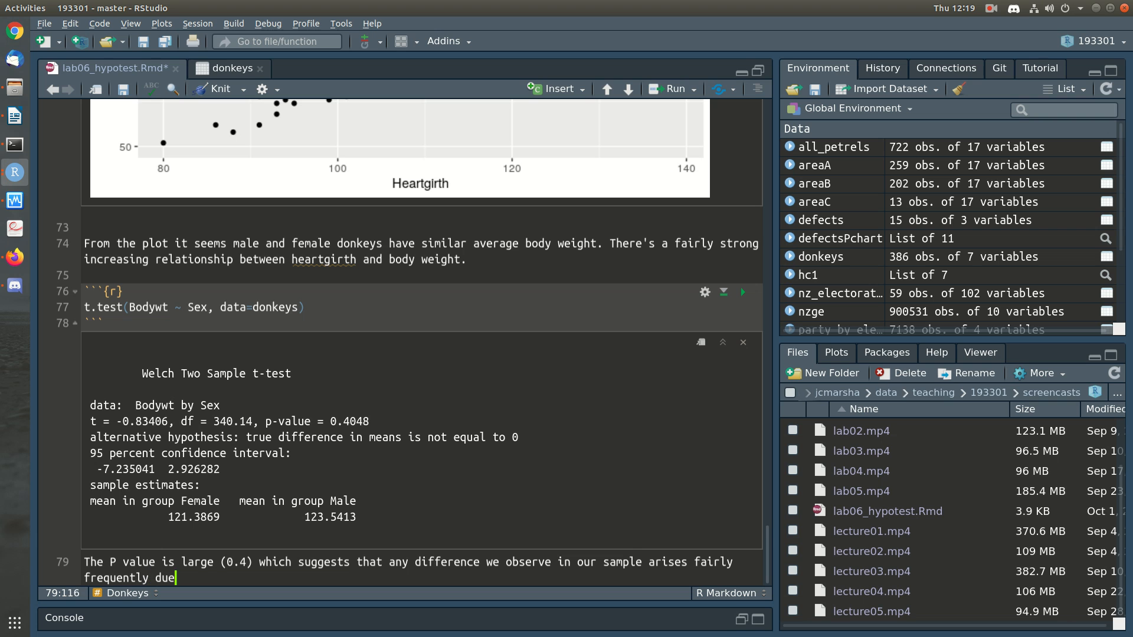
{"action": "type", "text": " to sample to sapmle"}
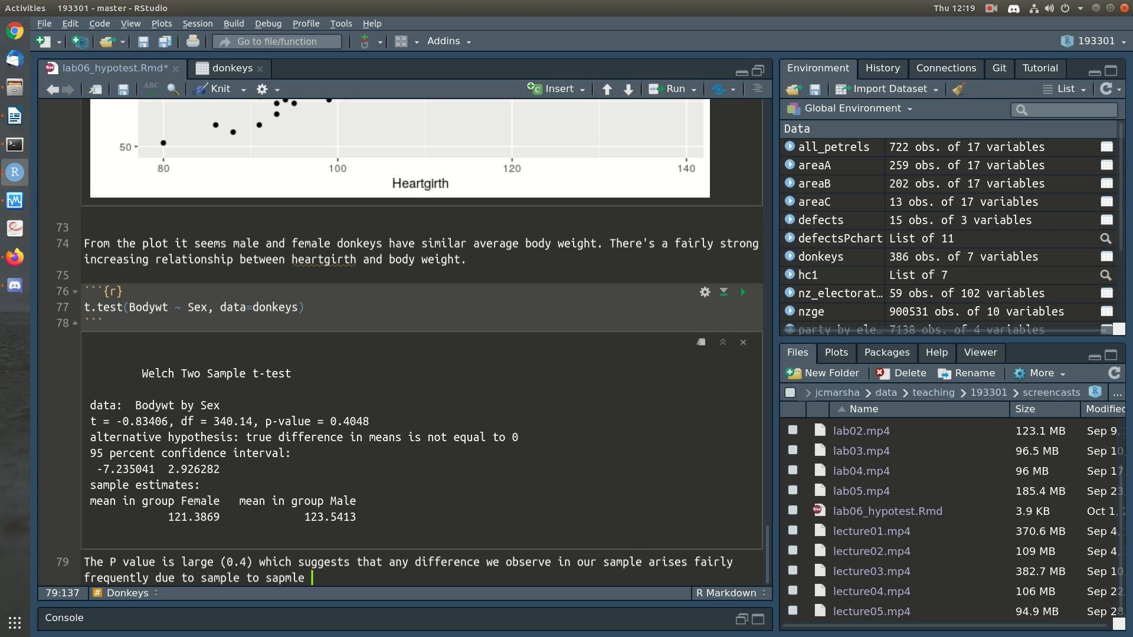
Step: Continue the P value sentence with "to sample variation when there is no difference in the population"
{"action": "key", "text": "BackSpace"}
{"action": "key", "text": "BackSpace"}
{"action": "key", "text": "BackSpace"}
{"action": "key", "text": "BackSpace"}
{"action": "type", "text": "mple variation when there is no difference in tne"}
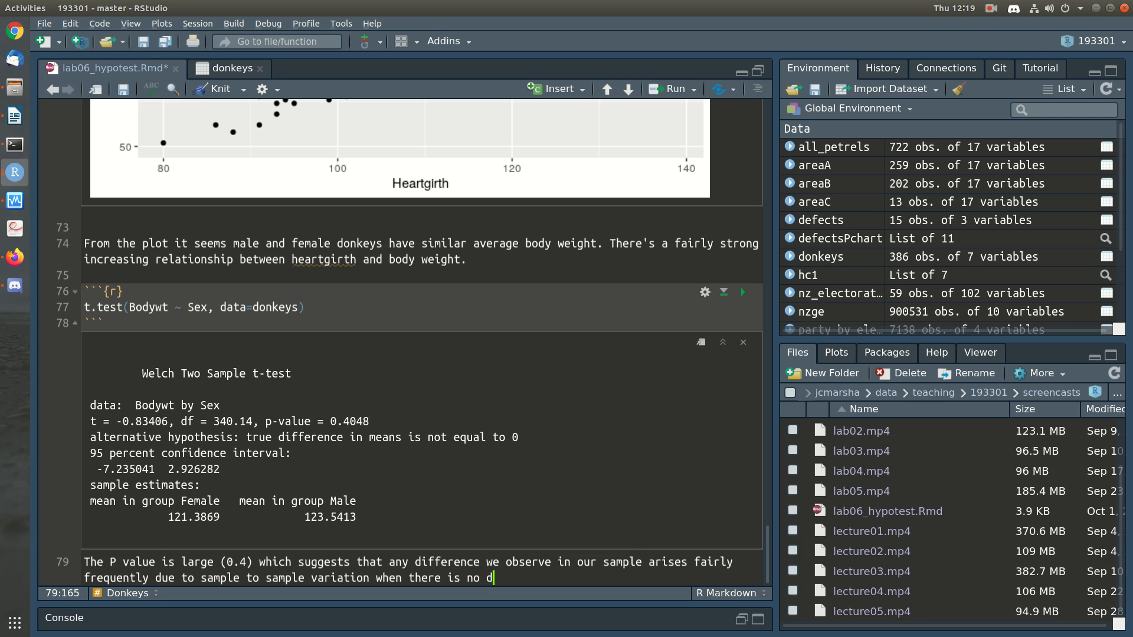
{"action": "key", "text": "BackSpace"}
{"action": "key", "text": "BackSpace"}
{"action": "type", "text": "he population"}
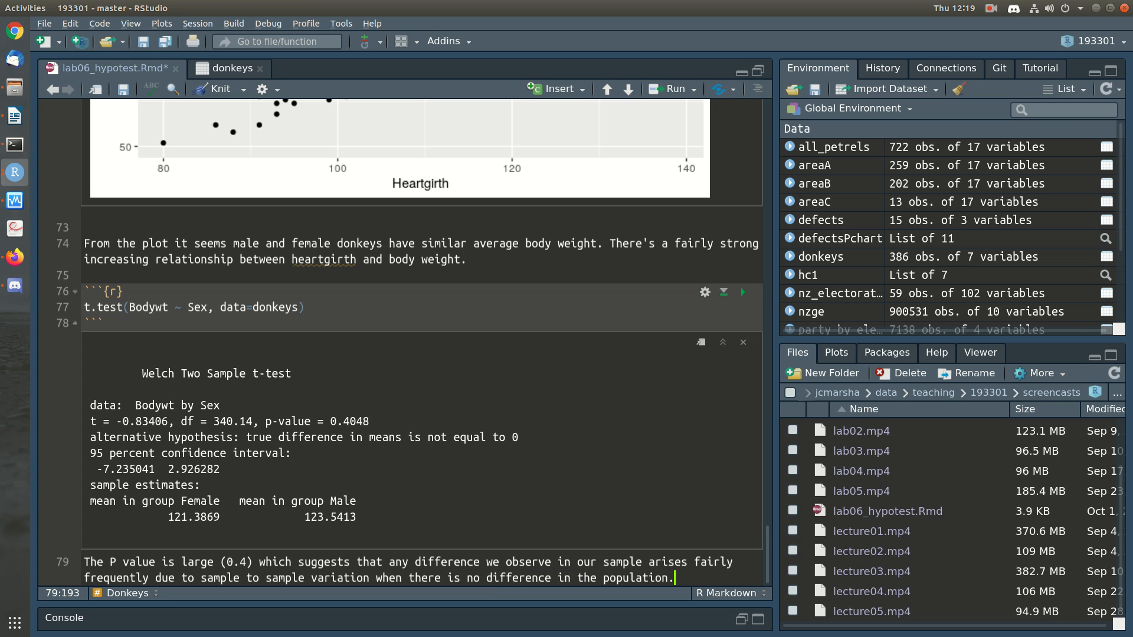
{"action": "type", "text": " between average body weight a"}
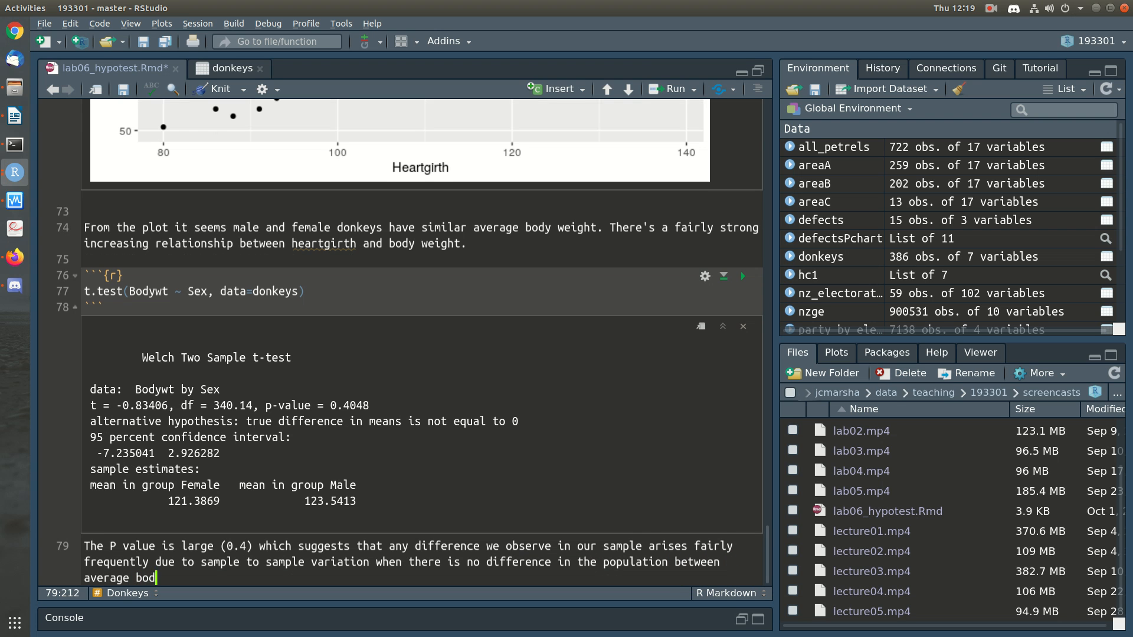
Step: Extend the P value sentence after "population" with "in average body weight" followed by "between"
{"action": "key", "text": "BackSpace"}
{"action": "key", "text": "BackSpace"}
{"action": "key", "text": "ctrl+shift+Left"}
{"action": "key", "text": "ctrl+shift+Left"}
{"action": "key", "text": "ctrl+shift+Left"}
{"action": "key", "text": "BackSpace"}
{"action": "key", "text": "ctrl+Left"}
{"action": "type", "text": "in average body weight"}
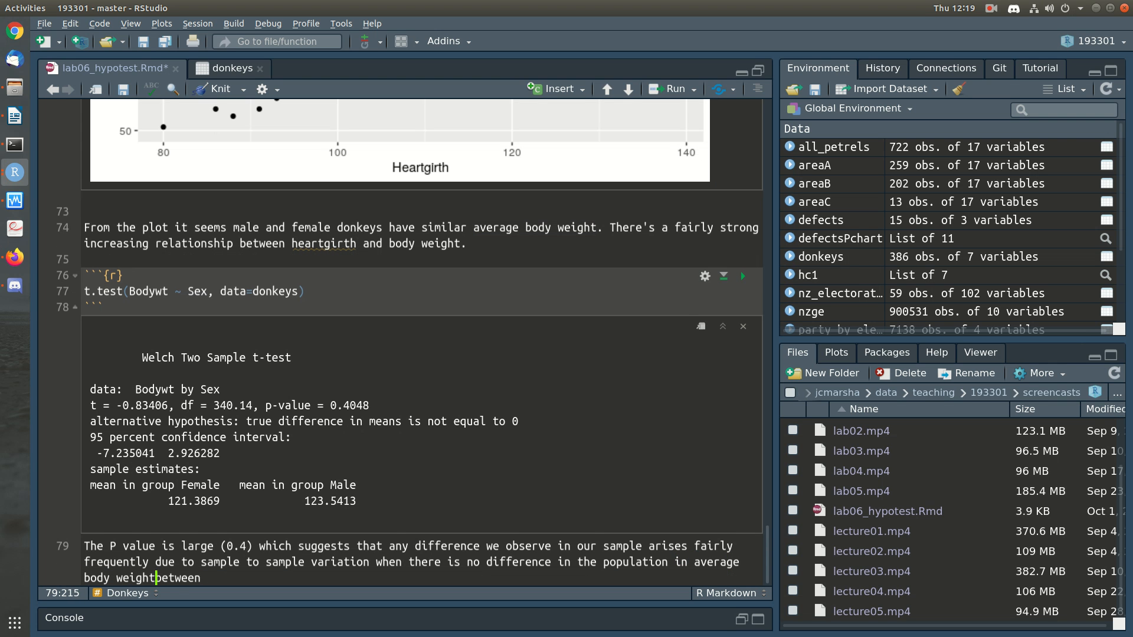
Step: Finish the P value sentence with "the sexes." after "between"
{"action": "key", "text": "End"}
{"action": "type", "text": "t"}
{"action": "key", "text": "BackSpace"}
{"action": "type", "text": "thge"}
{"action": "key", "text": "BackSpace"}
{"action": "key", "text": "BackSpace"}
{"action": "type", "text": "e Sexes"}
{"action": "key", "text": "BackSpace"}
{"action": "key", "text": "BackSpace"}
{"action": "key", "text": "BackSpace"}
{"action": "key", "text": "BackSpace"}
{"action": "key", "text": "BackSpace"}
{"action": "type", "text": "sexes"}
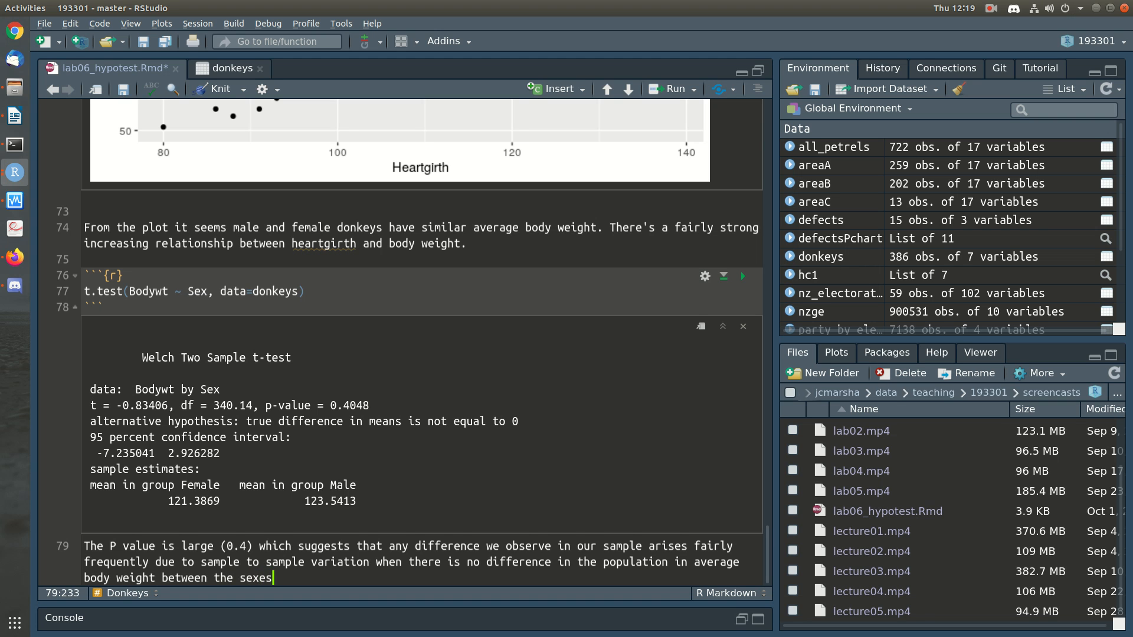
{"action": "type", "text": "."}
Step: Start a new paragraph with "The confidence interval confirms this, suggesting that Females could be up to 7.2kg"
{"action": "key", "text": "Return"}
{"action": "key", "text": "Return"}
{"action": "type", "text": "The confidence interval confirms this, suggesting that Females could be up to 7.2kg lighter than male"}
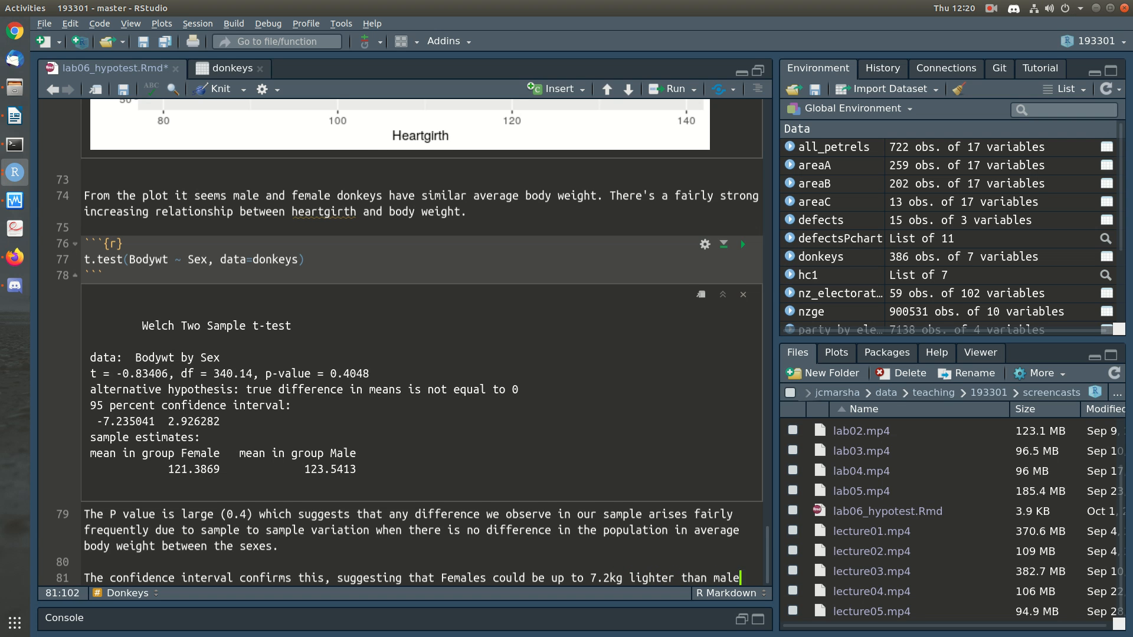
{"action": "type", "text": "s or up to 2.9kg ha"}
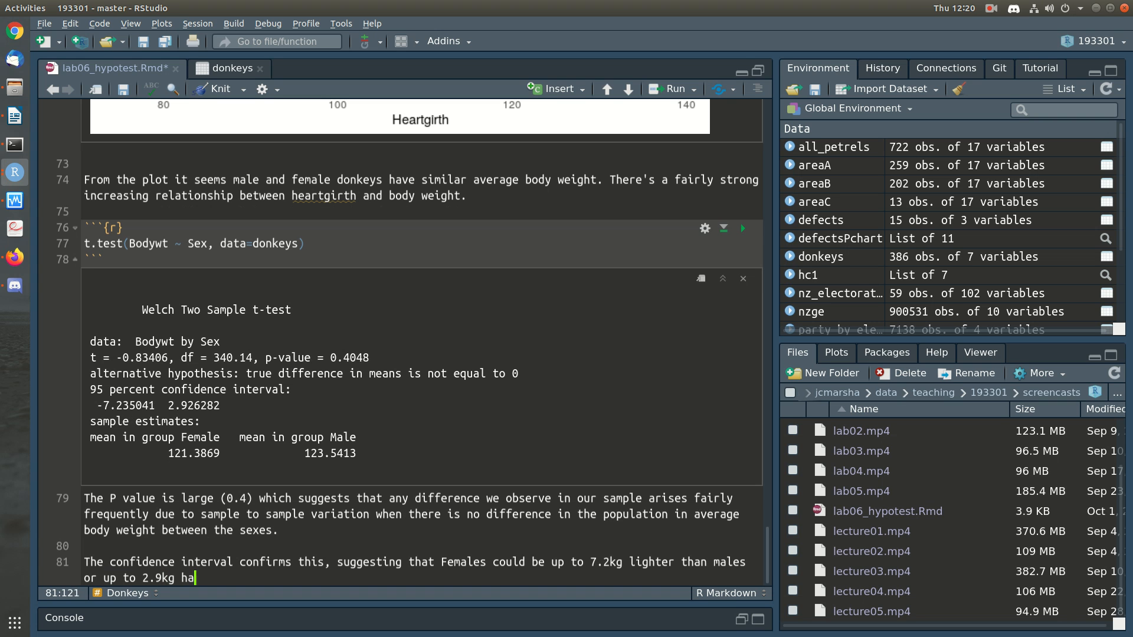
{"action": "type", "text": "aver"}
Step: Complete the confidence interval sentence with "lighter than males or up to 2.9kg heavier than males."
{"action": "key", "text": "BackSpace"}
{"action": "key", "text": "BackSpace"}
{"action": "type", "text": "ier than males. 0kg difference (i.e. the same) is an option."}
Step: Add the sentence "0kg difference (i.e. the same) is an option." followed by blank lines, and save the document
{"action": "key", "text": "Return"}
{"action": "key", "text": "ctrl+s"}
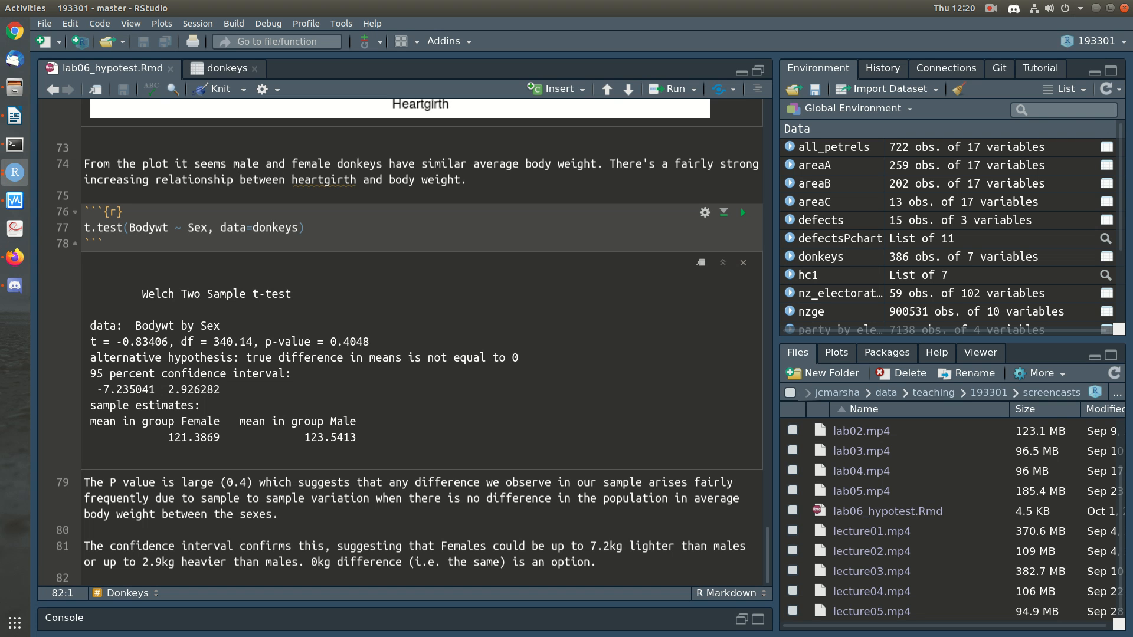
{"action": "key", "text": "Return"}
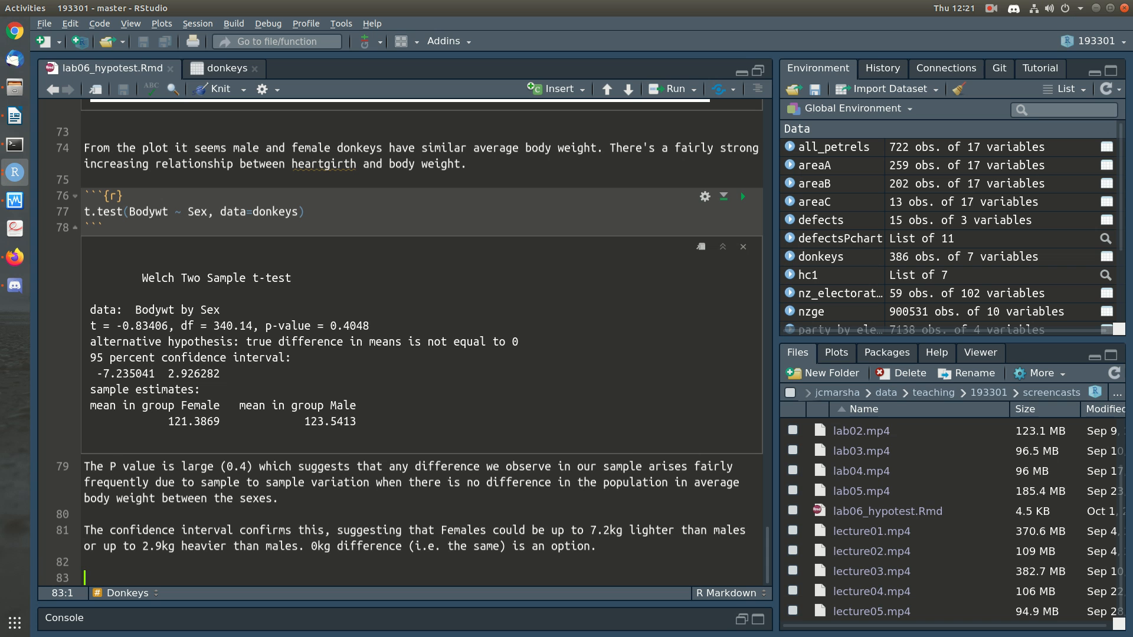
Step: Review the scatterplot of donkey body weight against heartgirth
{"action": "scroll", "coordinate": [401, 342], "scroll_direction": "up", "scroll_amount": 8}
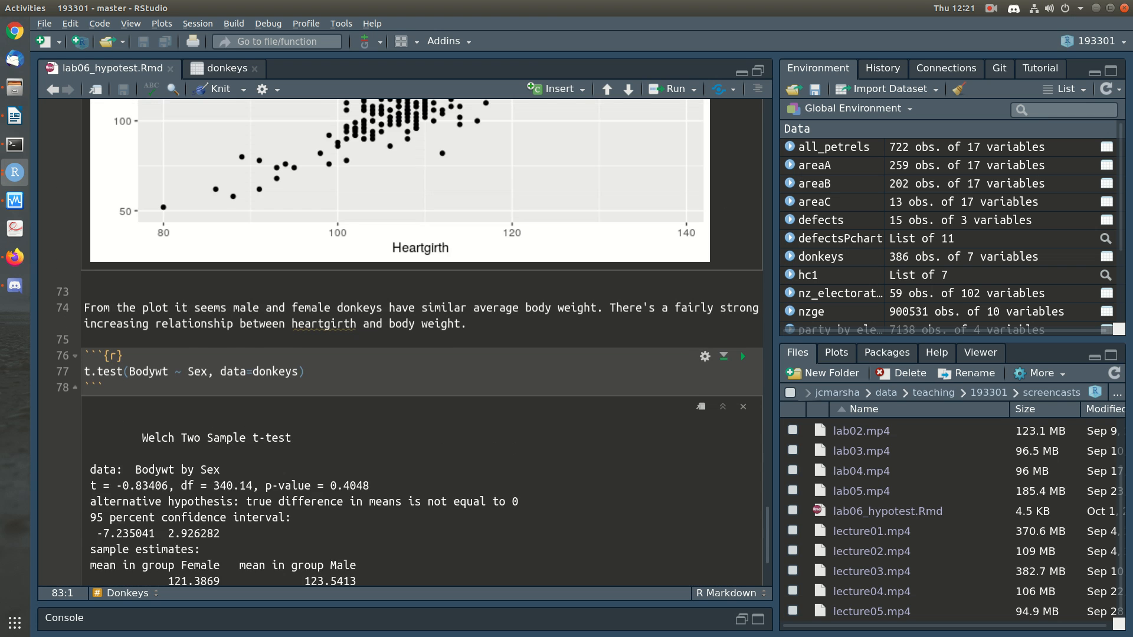
{"action": "scroll", "coordinate": [401, 342], "scroll_direction": "up", "scroll_amount": 1}
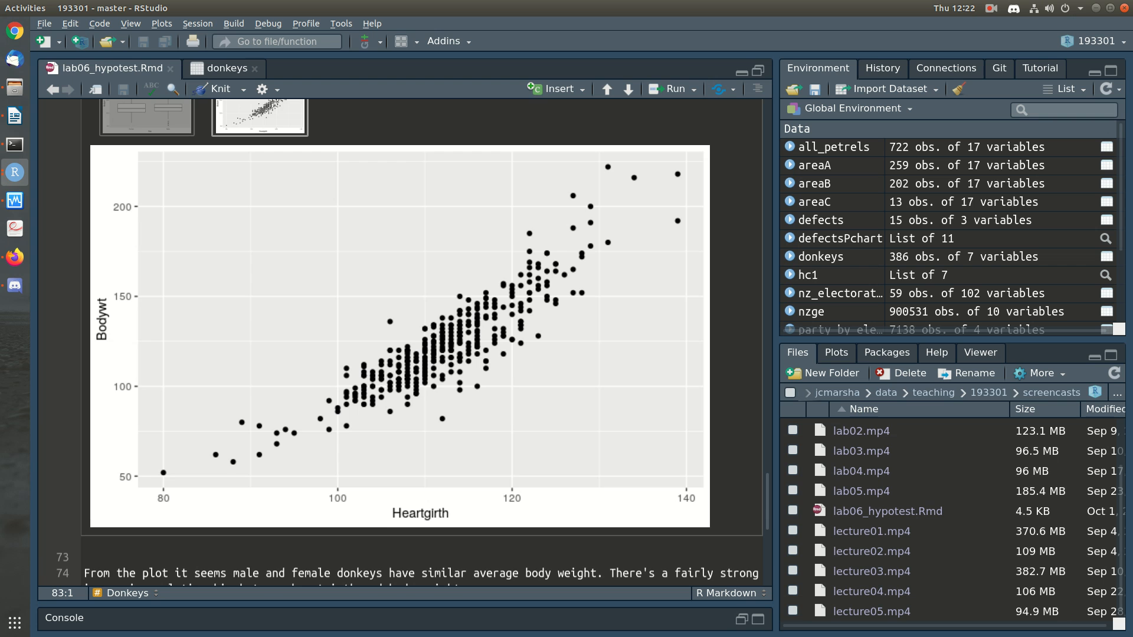
Step: Add the third-level heading "### Testing for relationships" below the confidence interval paragraph, followed by a blank line
{"action": "scroll", "coordinate": [741, 192], "scroll_direction": "down", "scroll_amount": 10}
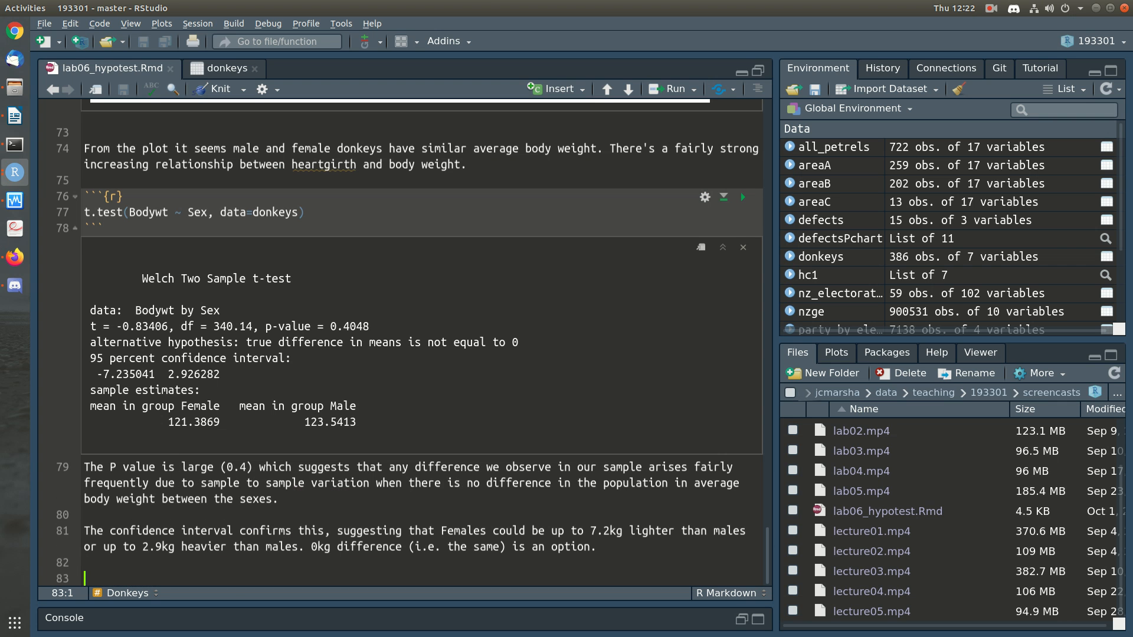
{"action": "type", "text": "####"}
{"action": "key", "text": "BackSpace"}
{"action": "key", "text": "BackSpace"}
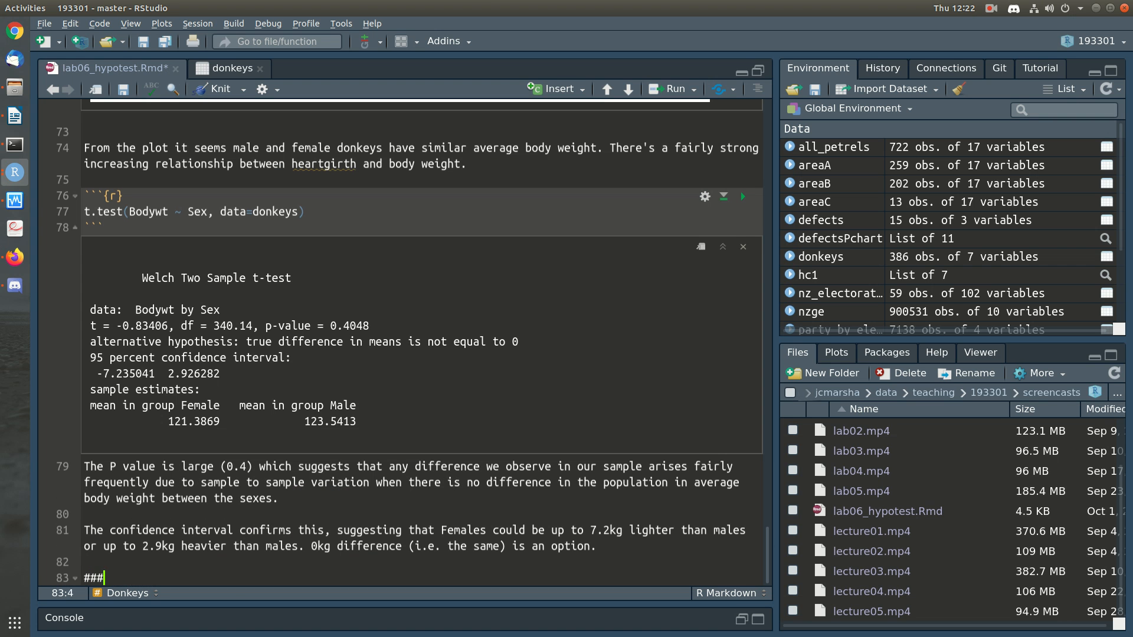
{"action": "type", "text": "# Testin"}
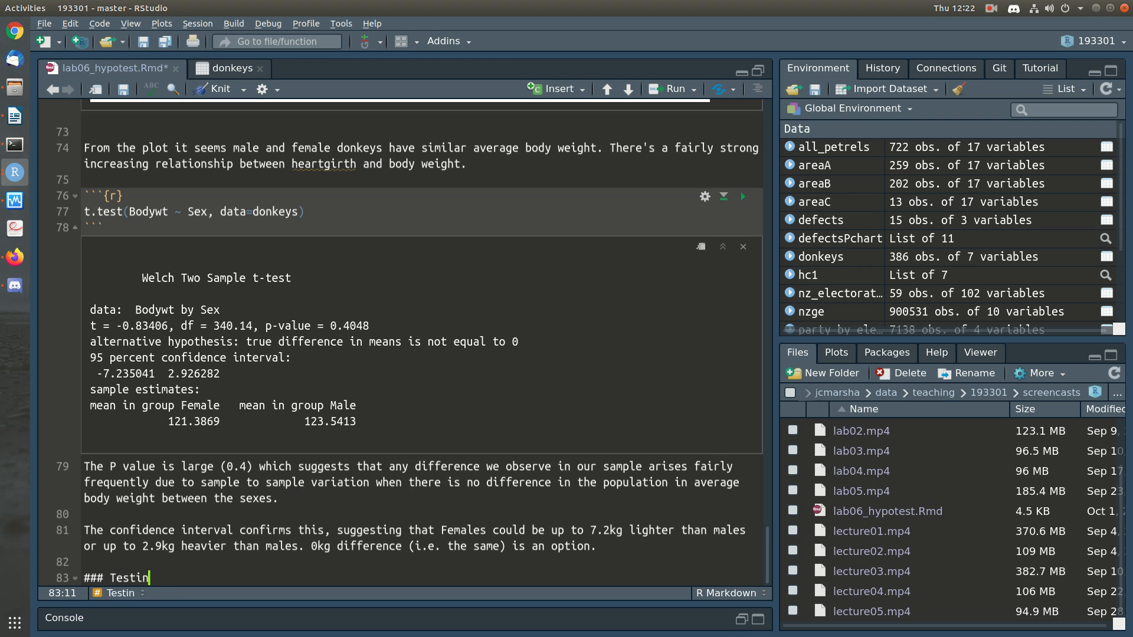
{"action": "type", "text": "g for relationships"}
{"action": "key", "text": "Return"}
{"action": "key", "text": "Return"}
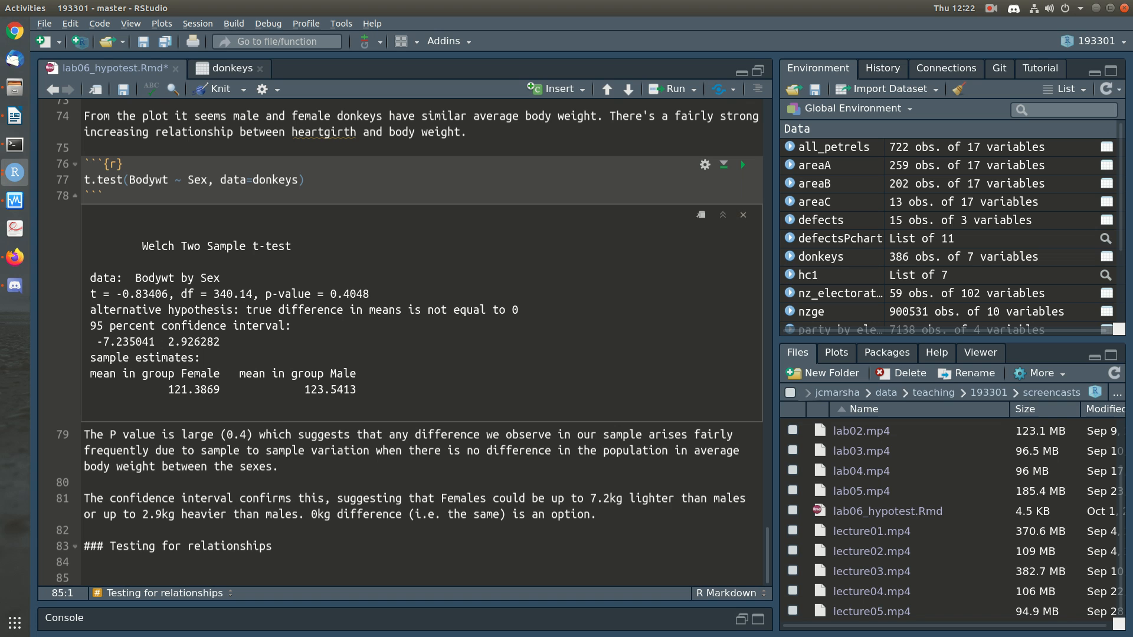
Step: Begin the section with "If there was no relationship between two numeric variables, what we'd expect is that as we change the" and a line break
{"action": "type", "text": "If there was no "}
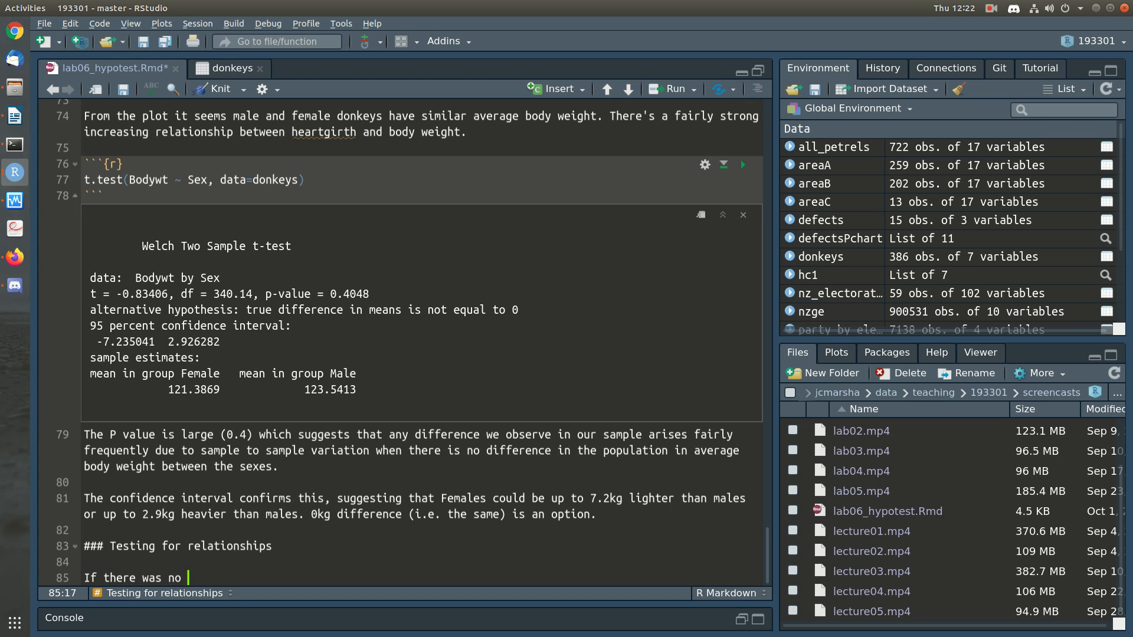
{"action": "type", "text": "relationship betw"}
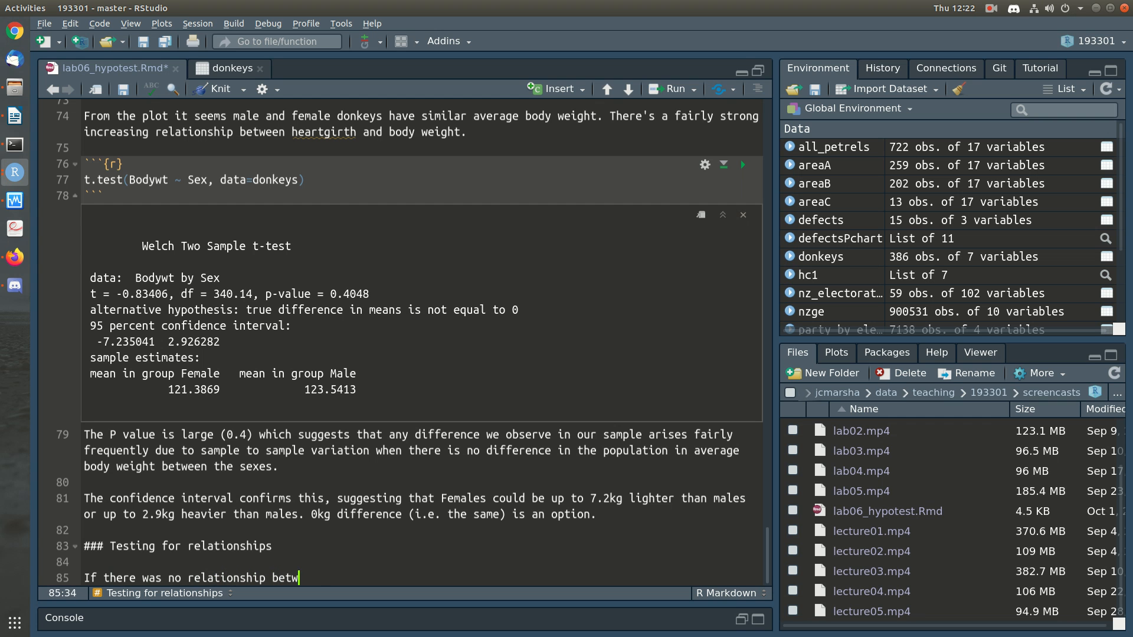
{"action": "type", "text": "een two numeric variables,"}
{"action": "key", "text": "BackSpace"}
{"action": "type", "text": ", "}
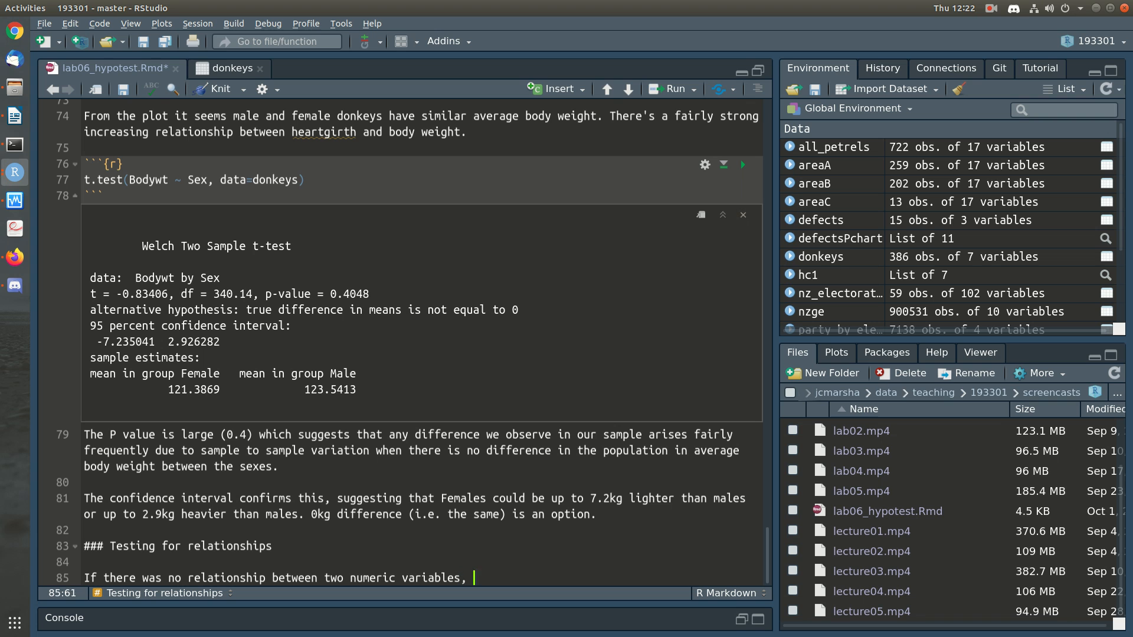
{"action": "type", "text": "what we'd expect i"}
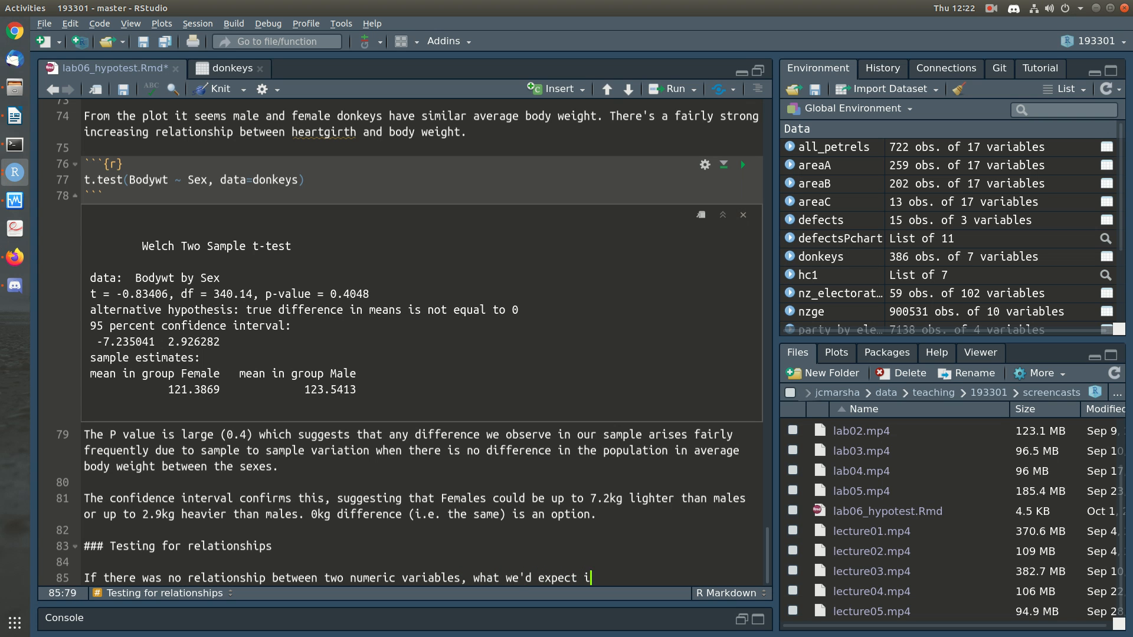
{"action": "type", "text": "s that as we change the"}
{"action": "key", "text": "Return"}
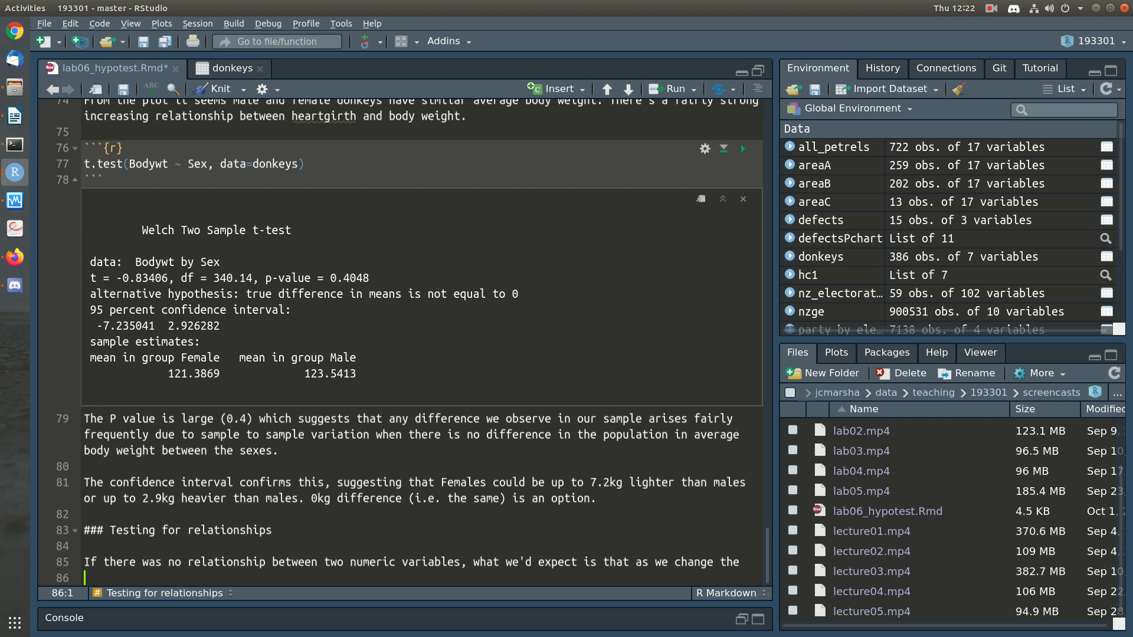
Step: Complete the sentence with "x variable, there'd be no change in the average of the y variable."
{"action": "type", "text": "x variable, there'd be no chnage"}
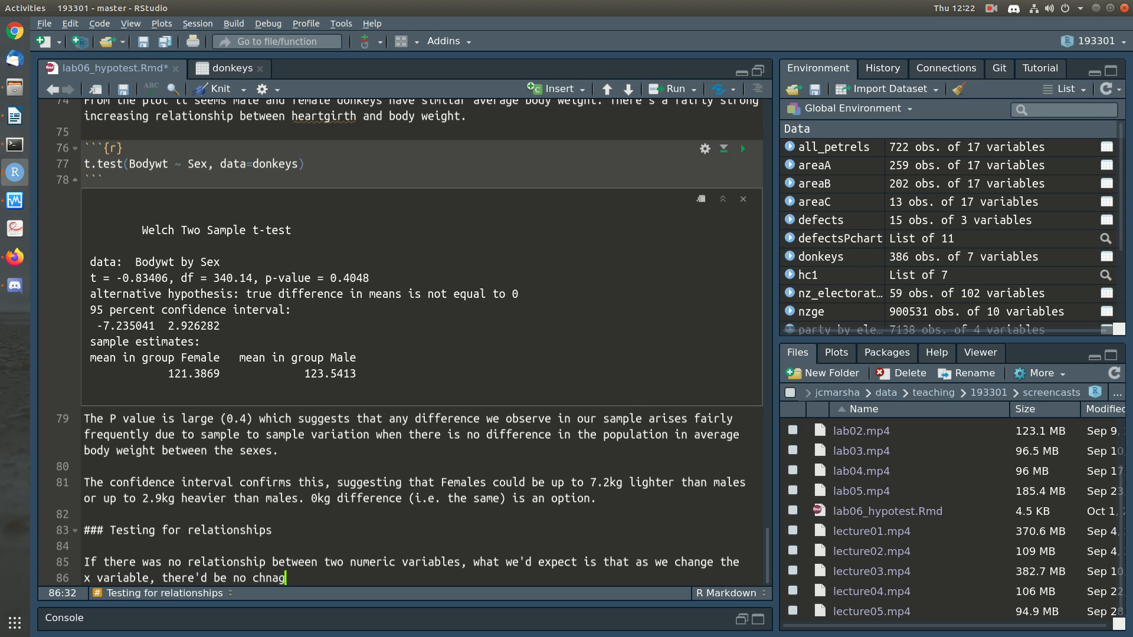
{"action": "key", "text": "BackSpace"}
{"action": "key", "text": "BackSpace"}
{"action": "key", "text": "BackSpace"}
{"action": "key", "text": "BackSpace"}
{"action": "type", "text": "ange in the average of the y "}
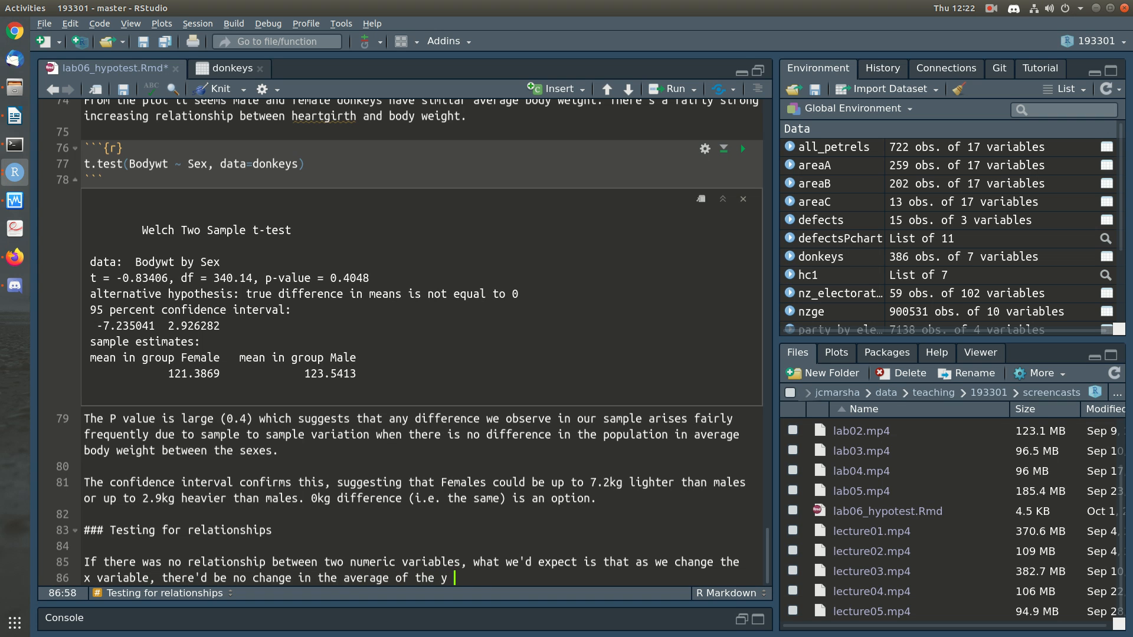
{"action": "type", "text": "variable. i.e. a flat , horizontal line "}
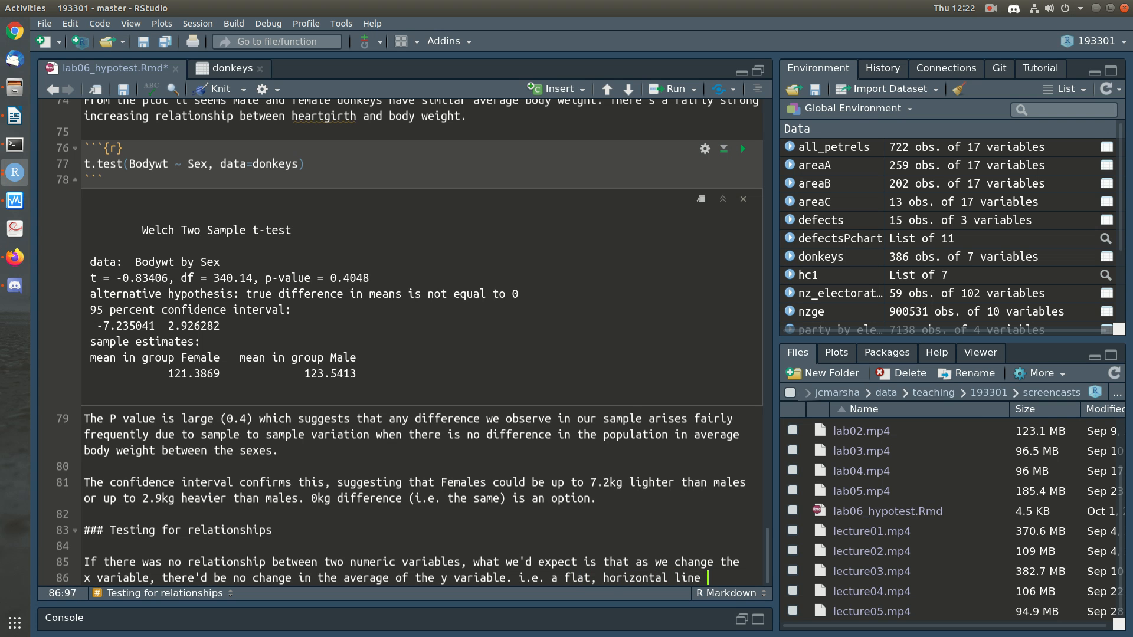
{"action": "type", "text": " would fit the data on a scatterplot."}
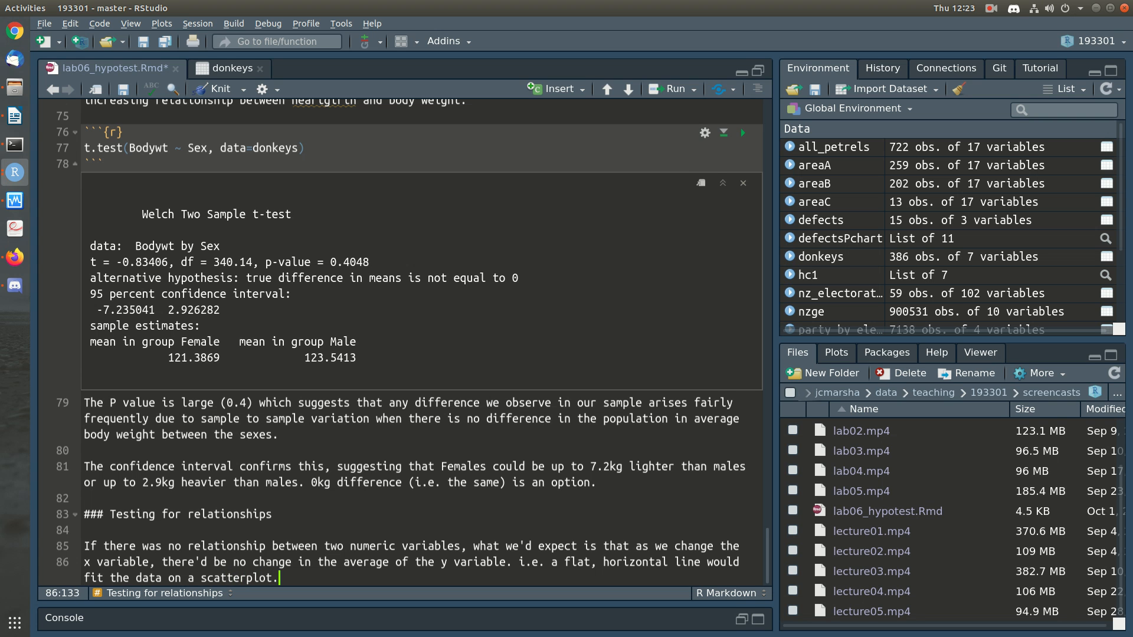
Step: Start a new paragraph with "In this case we don't have a flat line at all! We have a clearly increasing line."
{"action": "key", "text": "Return"}
{"action": "key", "text": "Return"}
{"action": "type", "text": "In this case this"}
{"action": "key", "text": "BackSpace"}
{"action": "key", "text": "BackSpace"}
{"action": "key", "text": "BackSpace"}
{"action": "key", "text": "BackSpace"}
{"action": "type", "text": "we don't"}
{"action": "key", "text": "BackSpace"}
{"action": "key", "text": "BackSpace"}
{"action": "key", "text": "BackSpace"}
{"action": "type", "text": "n't have a flat line at all! We have a clearly increasing line. So, "}
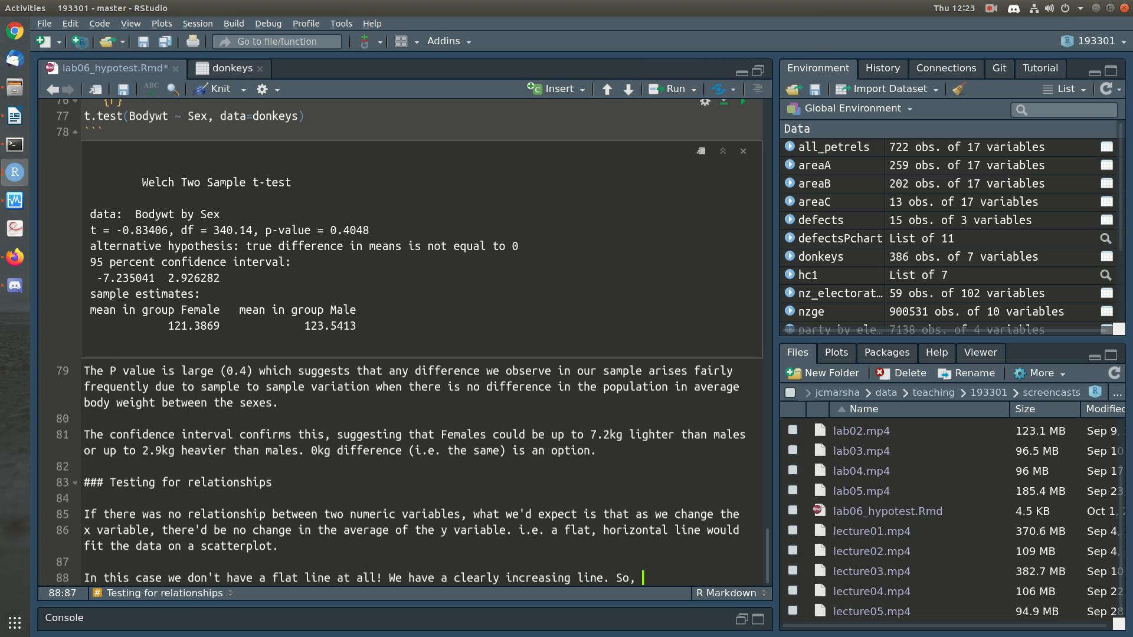
{"action": "type", "text": "there is a relat"}
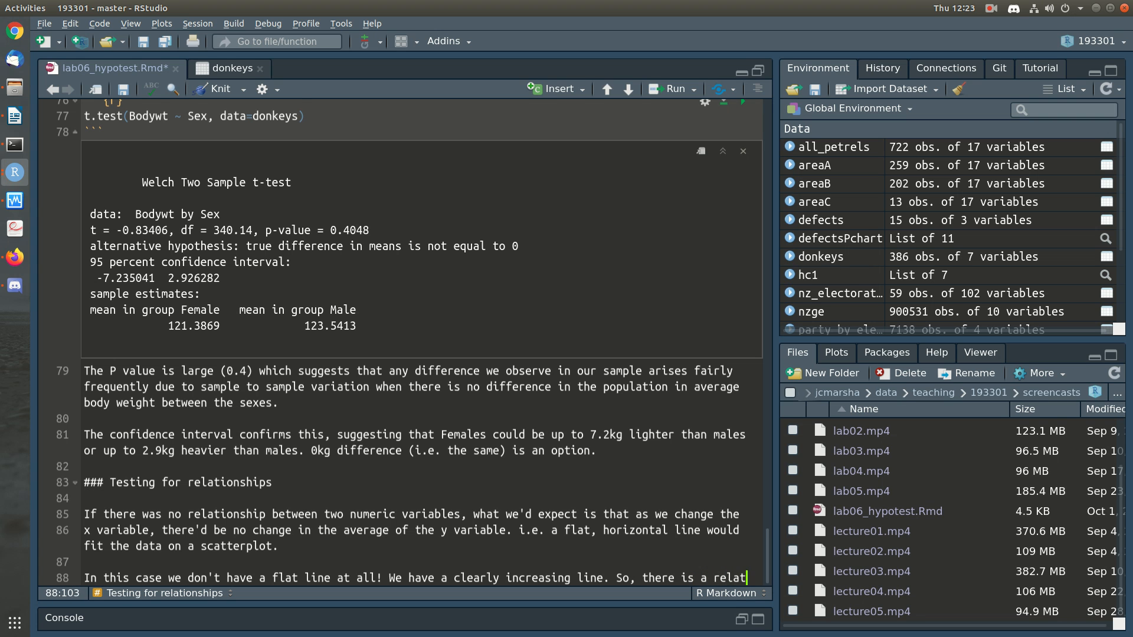
Step: Add the conclusion "So, there is a relationship between heart girth and body weight.", writing heart girth as two words
{"action": "type", "text": "ionship between heartgirth and body weight."}
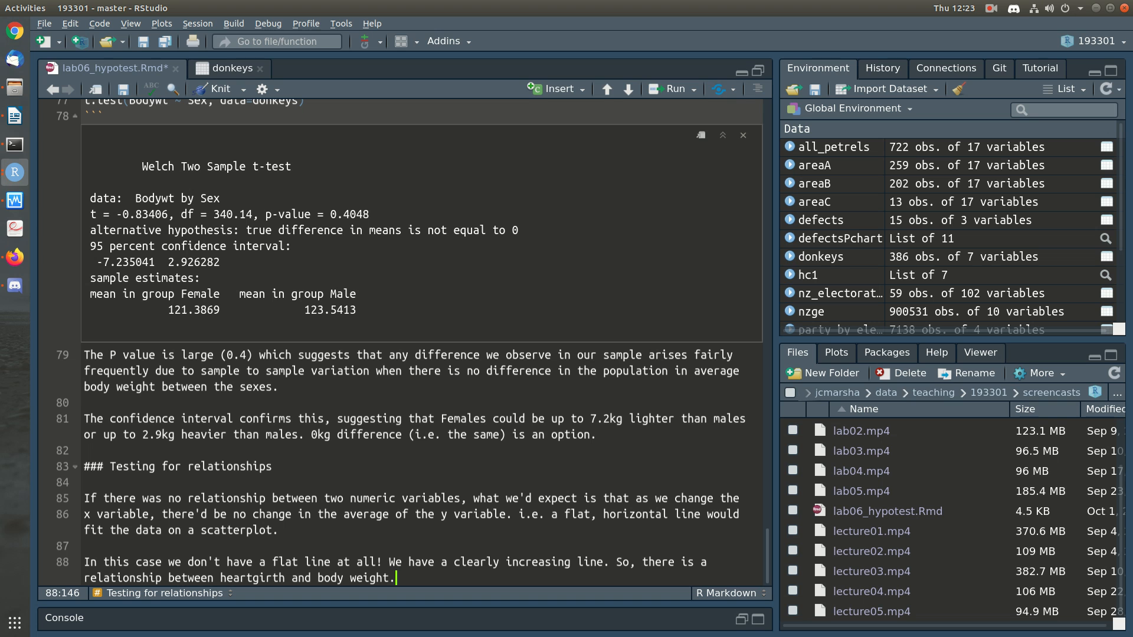
{"action": "left_click", "coordinate": [259, 578]}
{"action": "key", "text": "End"}
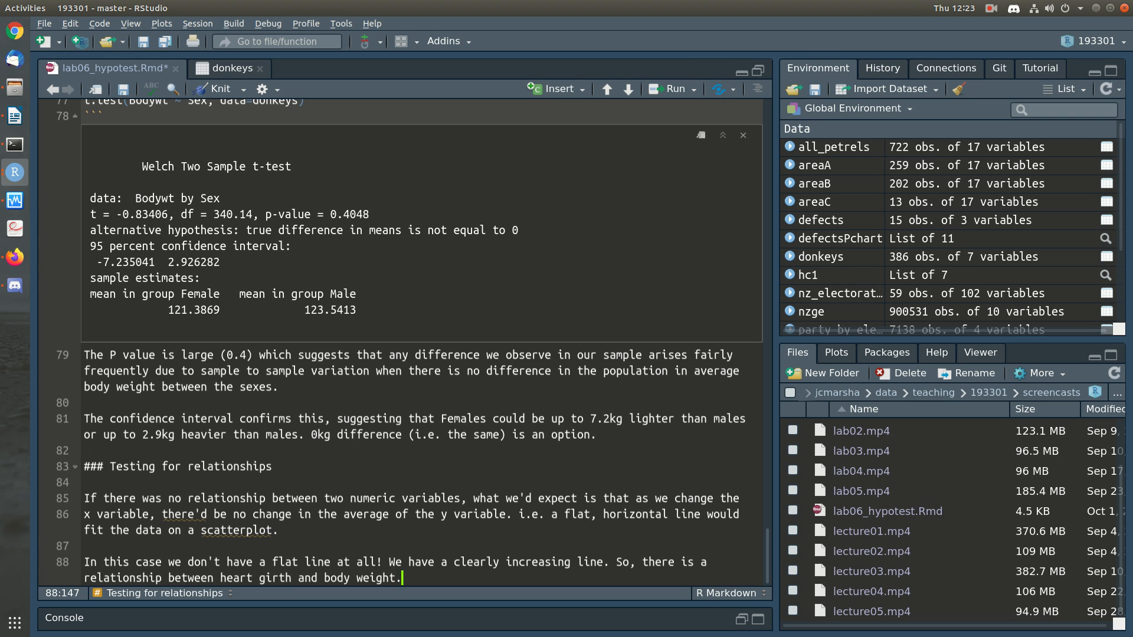
Step: Start a new paragraph with "We could formally test this by checking what the slope of that line is, and comparing it to what we'd"
{"action": "key", "text": "Return"}
{"action": "key", "text": "Return"}
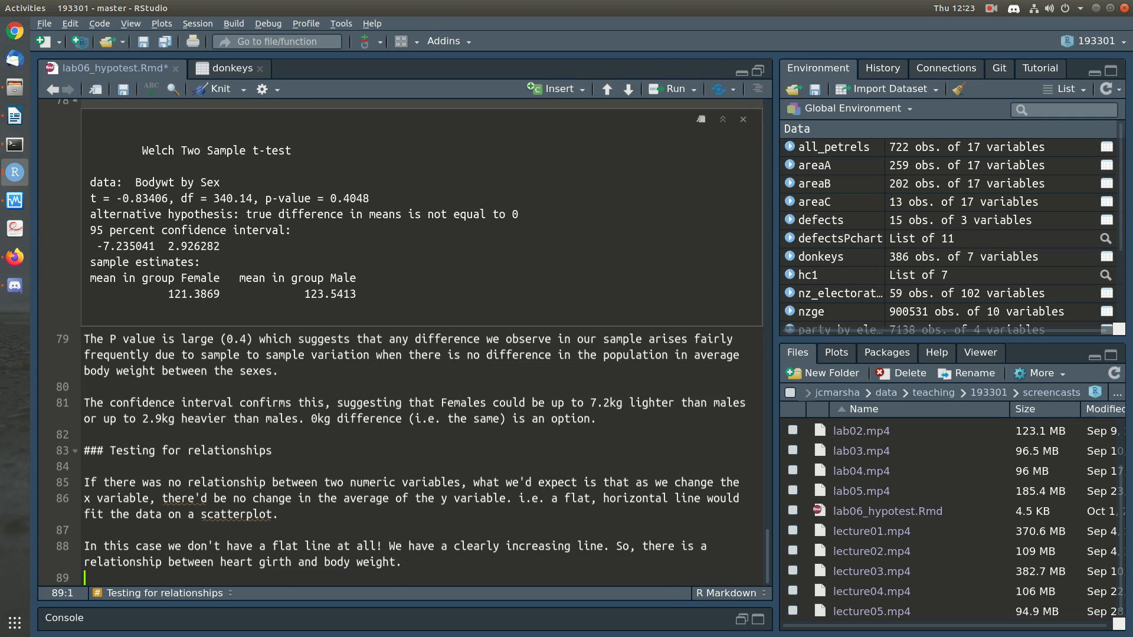
{"action": "type", "text": "We cou"}
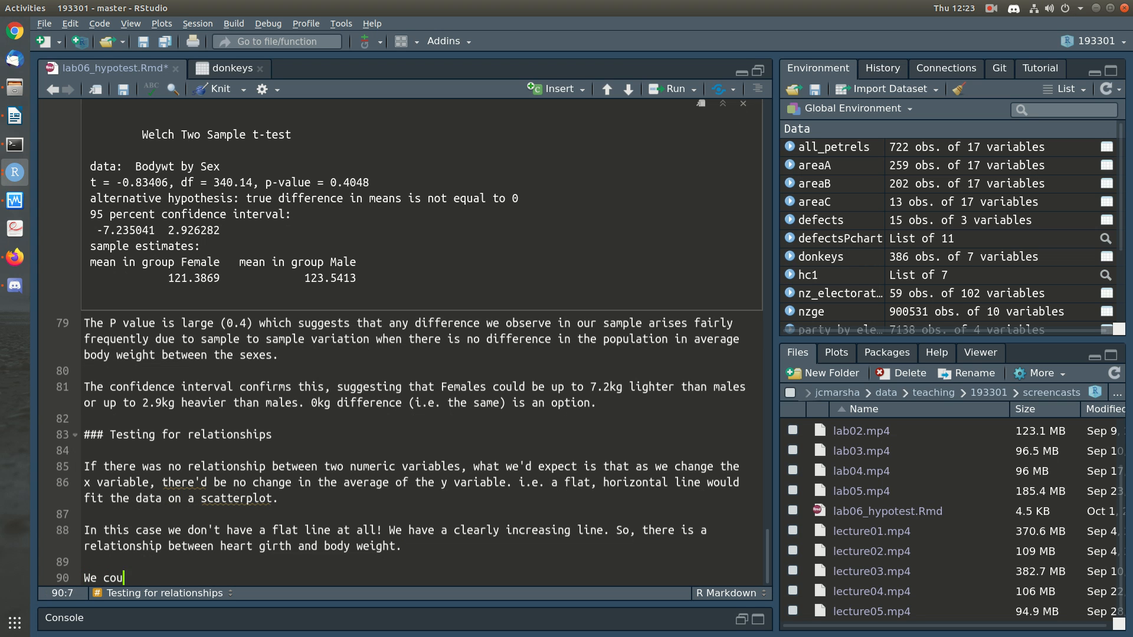
{"action": "type", "text": "ld formally test th"}
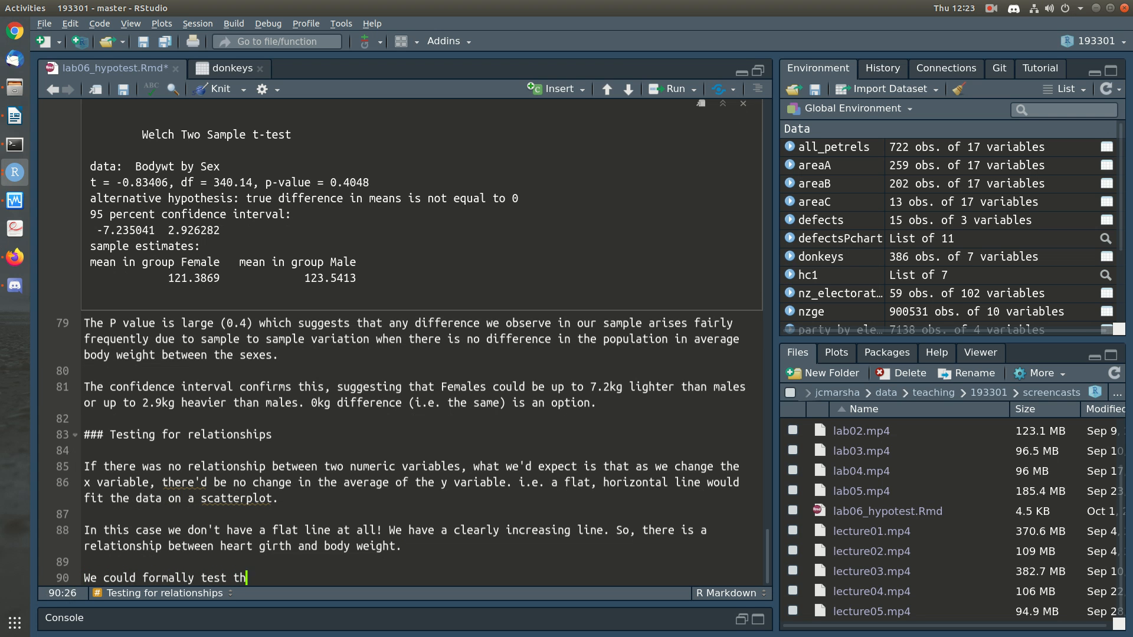
{"action": "type", "text": "is by checking what the slope of that line is, and comparing it to what we'd e"}
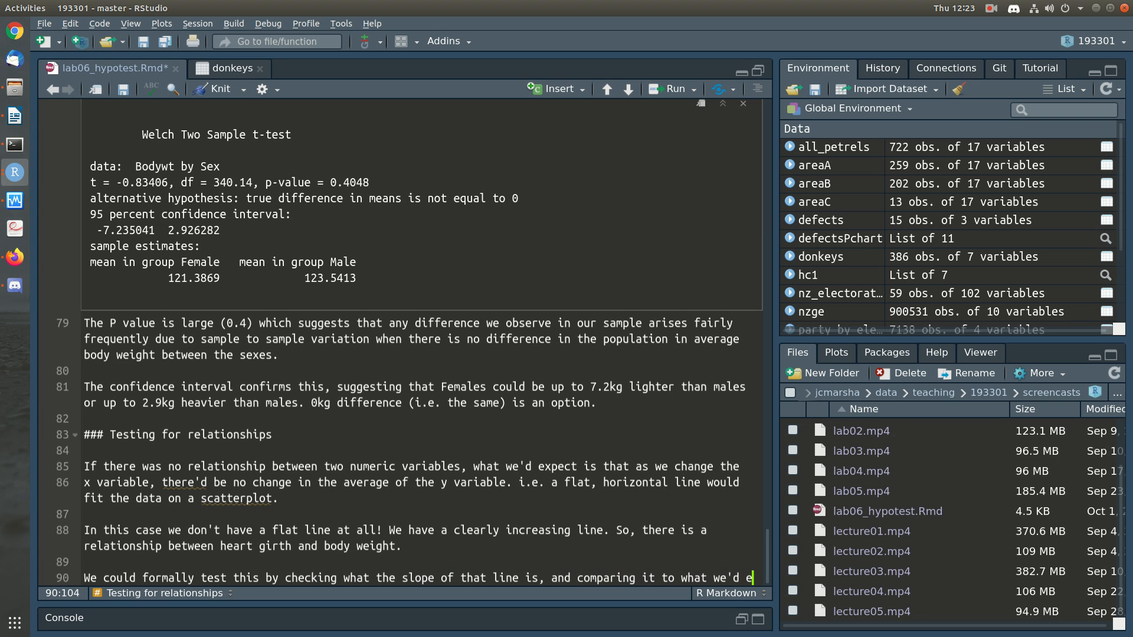
{"action": "type", "text": "xpect the d"}
Step: Continue the sentence with "expect the slope to be due to random sample to sample variation"
{"action": "key", "text": "BackSpace"}
{"action": "type", "text": "slop to"}
{"action": "key", "text": "BackSpace"}
{"action": "key", "text": "BackSpace"}
{"action": "key", "text": "BackSpace"}
{"action": "type", "text": "e to be due to random sample sample to"}
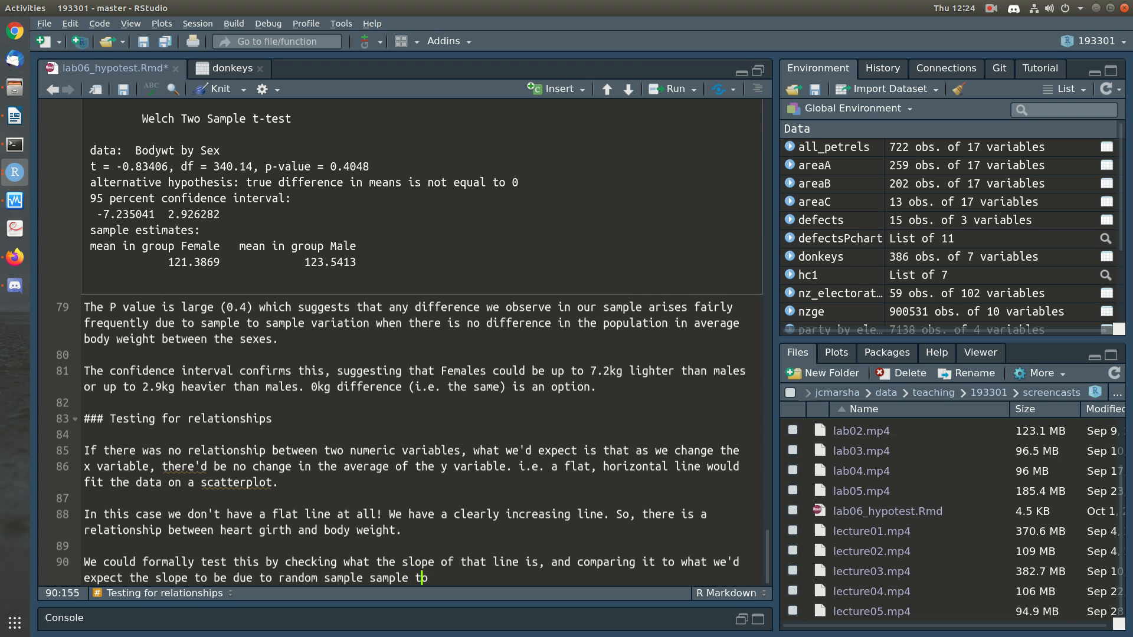
{"action": "key", "text": "Left"}
{"action": "type", "text": "to"}
{"action": "key", "text": "End"}
{"action": "key", "text": "BackSpace"}
{"action": "key", "text": "BackSpace"}
{"action": "type", "text": "variation "}
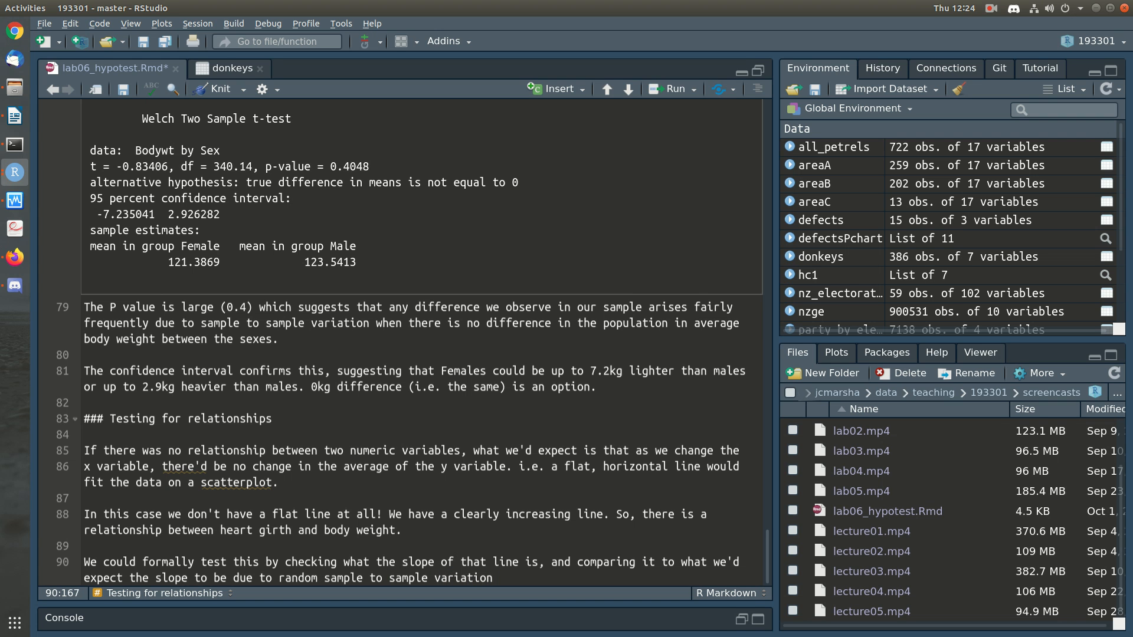
{"action": "type", "text": "under the hypothesis of no "}
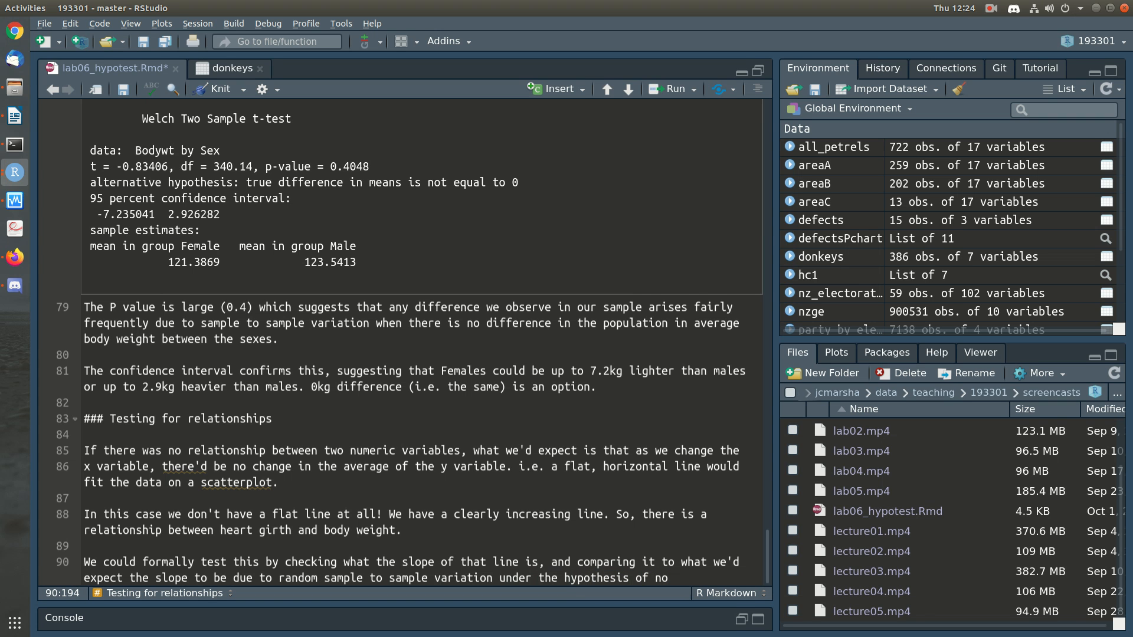
{"action": "type", "text": "relationship."}
Step: Finish the sentence with "under the hypothesis of no relationship.", add a new line, and save the document
{"action": "key", "text": "Return"}
{"action": "key", "text": "ctrl+s"}
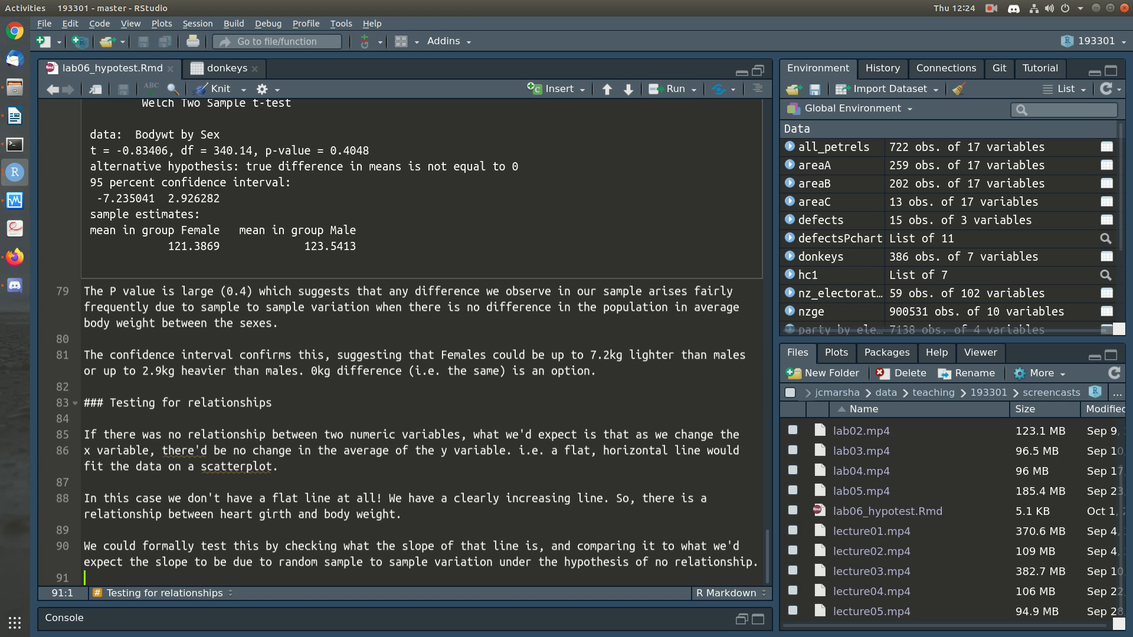
Step: Compare the body weight against heartgirth scatterplot with the written text on testing for relationships
{"action": "scroll", "coordinate": [401, 342], "scroll_direction": "up", "scroll_amount": 10}
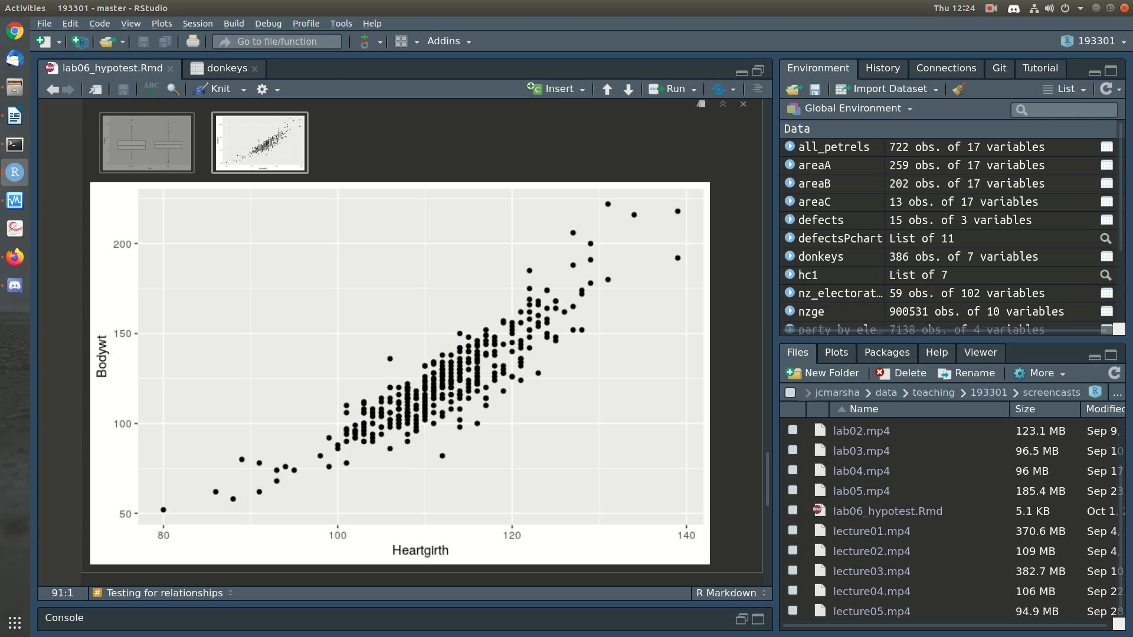
{"action": "scroll", "coordinate": [741, 229], "scroll_direction": "down", "scroll_amount": 7}
{"action": "scroll", "coordinate": [740, 229], "scroll_direction": "up", "scroll_amount": 7}
{"action": "scroll", "coordinate": [740, 229], "scroll_direction": "down", "scroll_amount": 7}
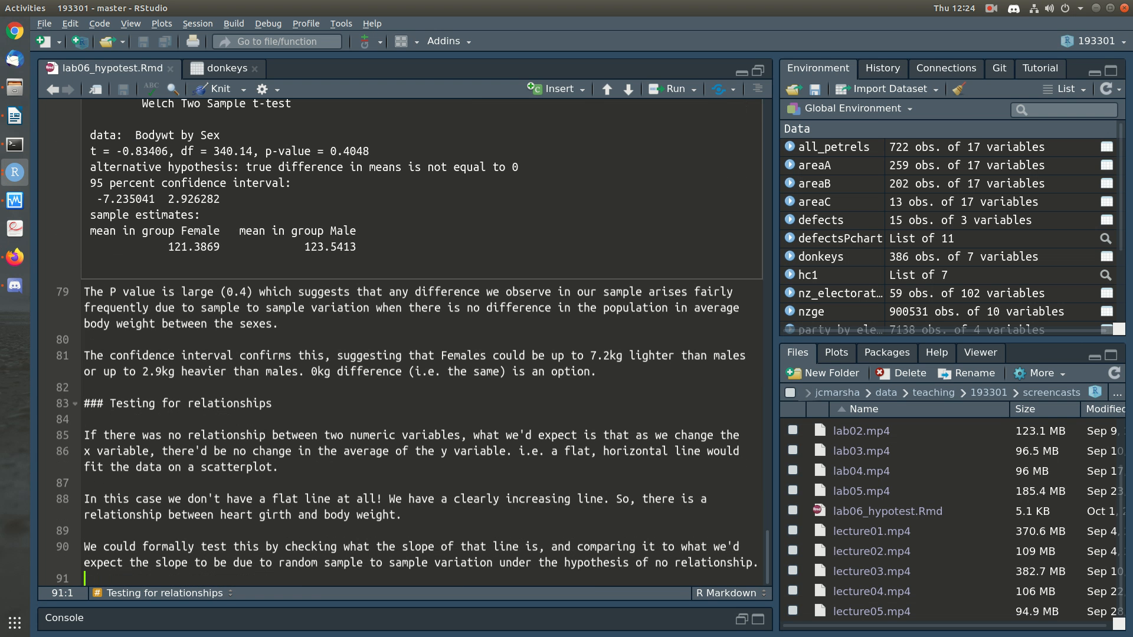